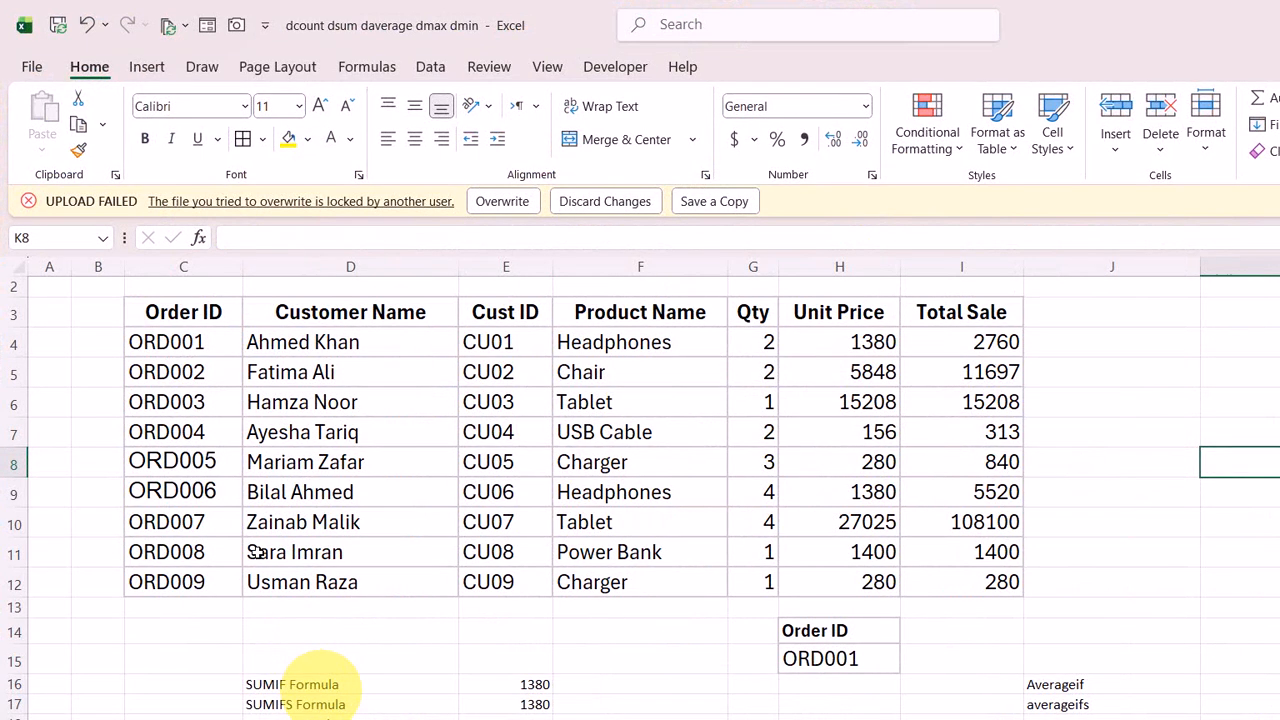
{"action": "left_click", "coordinate": [300, 684]}
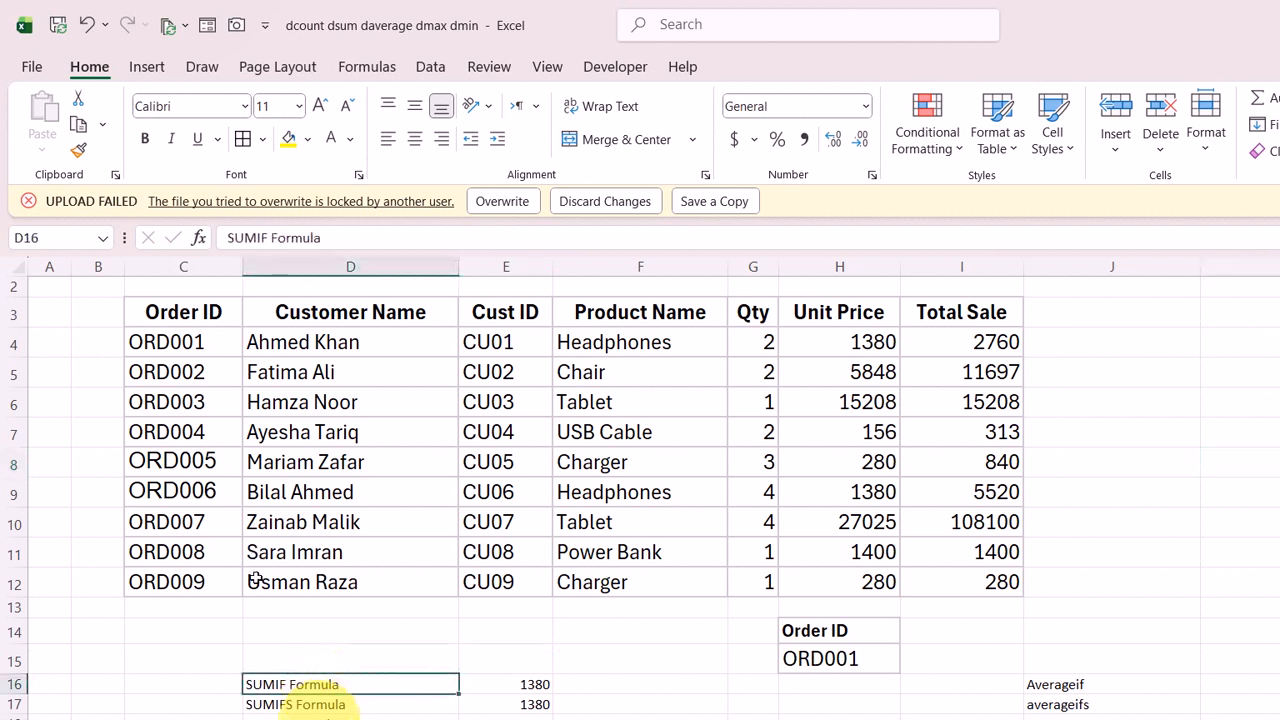
{"action": "key", "text": "Down"}
{"action": "key", "text": "Down"}
{"action": "key", "text": "Up"}
{"action": "key", "text": "Up"}
{"action": "key", "text": "shift+Down"}
{"action": "key", "text": "shift+Up"}
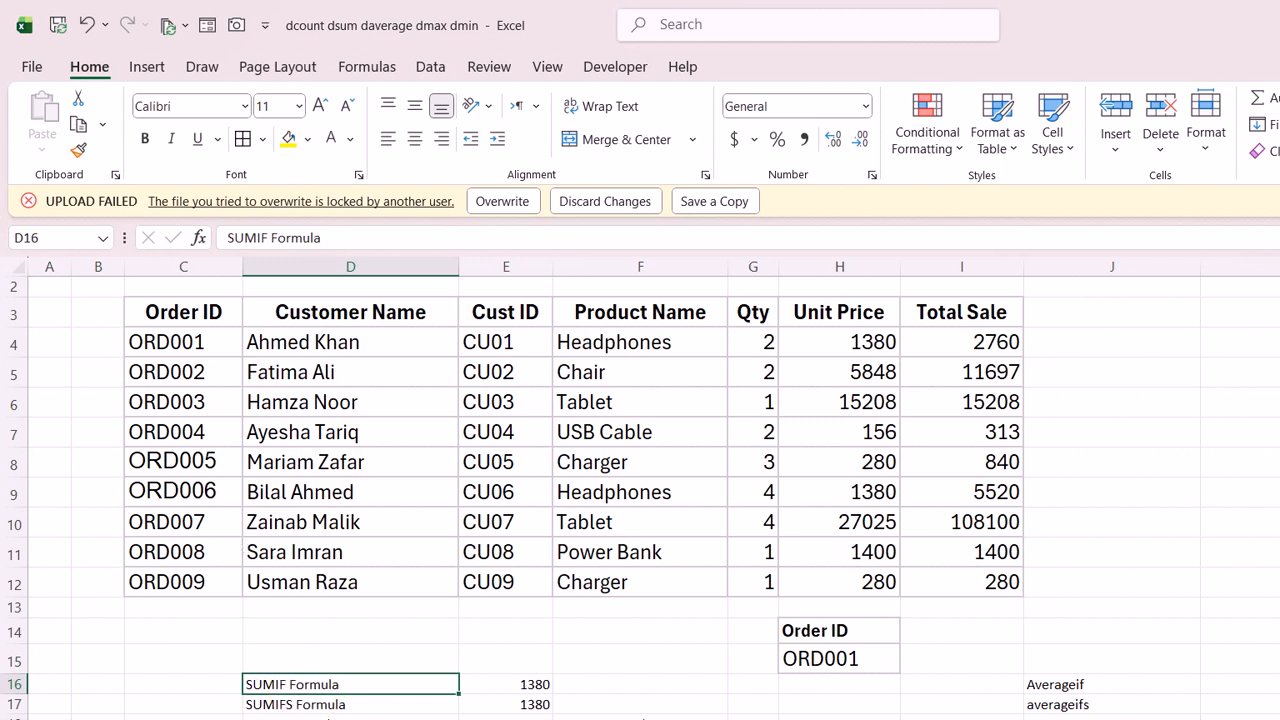
Connect the computer to the second Wi-Fi network listed in the system's network settings
{"action": "key", "text": "super+a"}
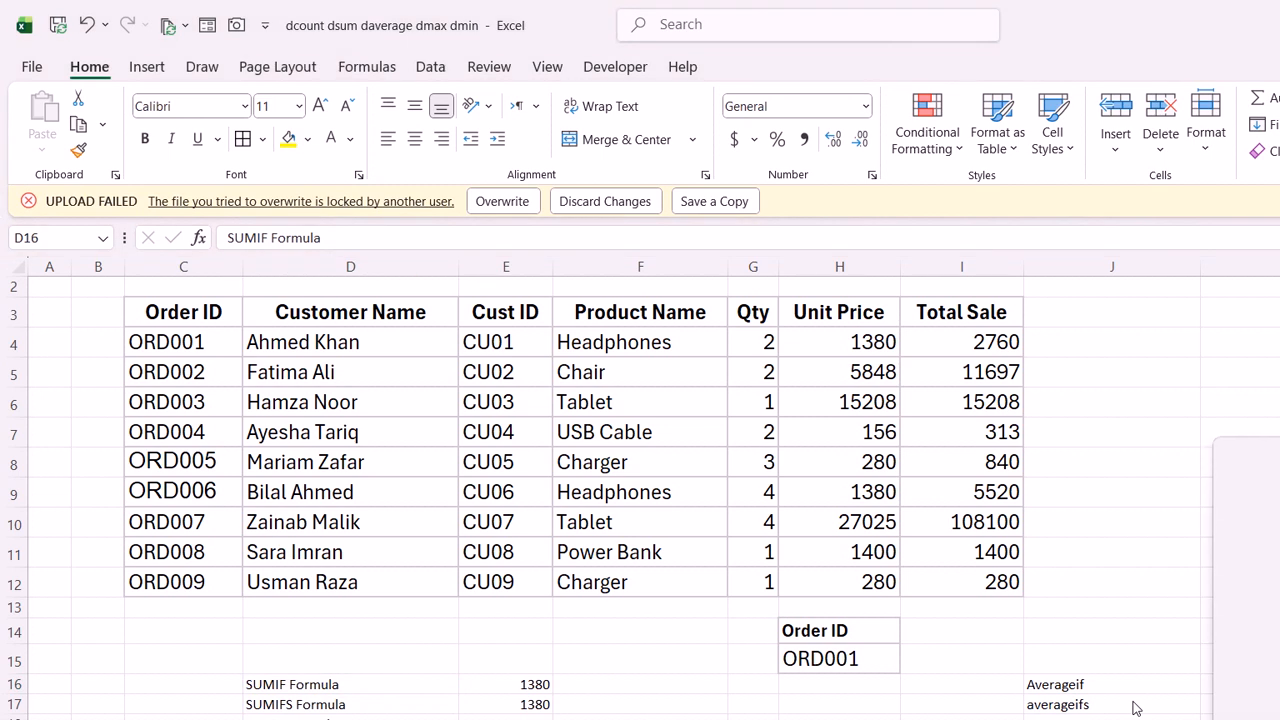
{"action": "key", "text": "Return"}
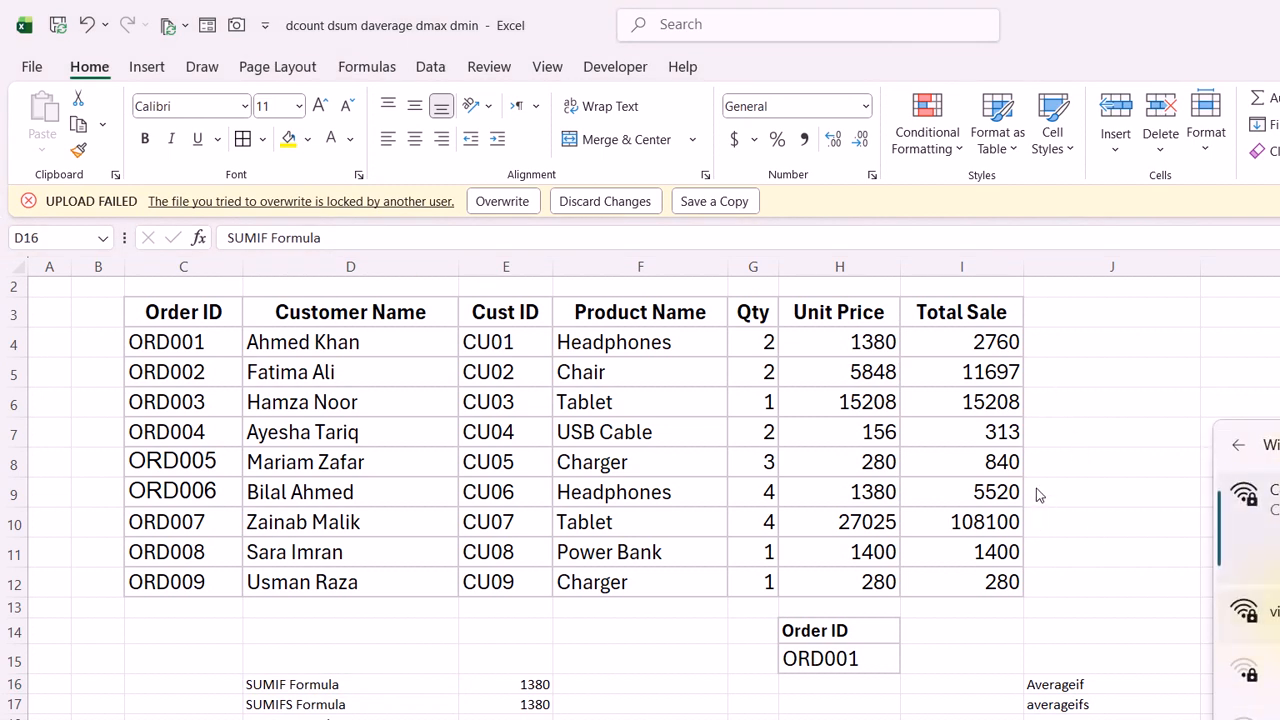
{"action": "key", "text": "Down"}
{"action": "key", "text": "Return"}
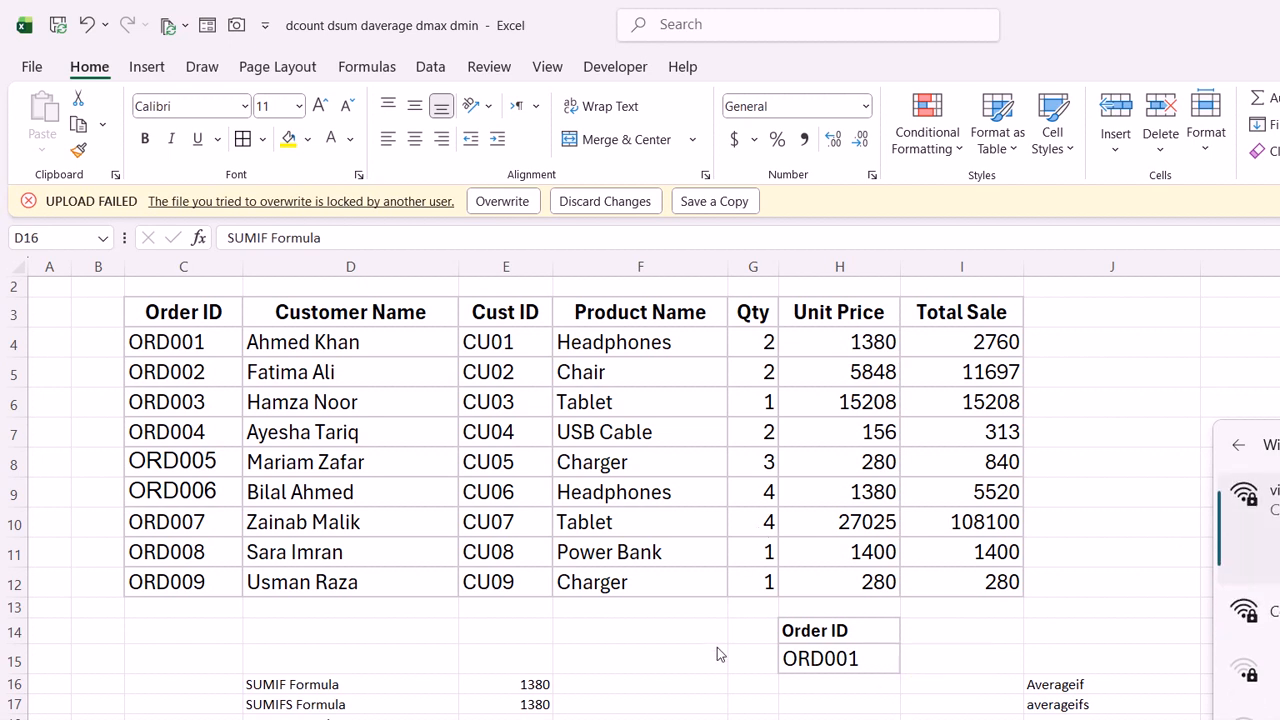
Copy the 20-record product sales table from ChatGPT in the browser and paste it at B2 on a new Excel worksheet
{"action": "left_click", "coordinate": [722, 708]}
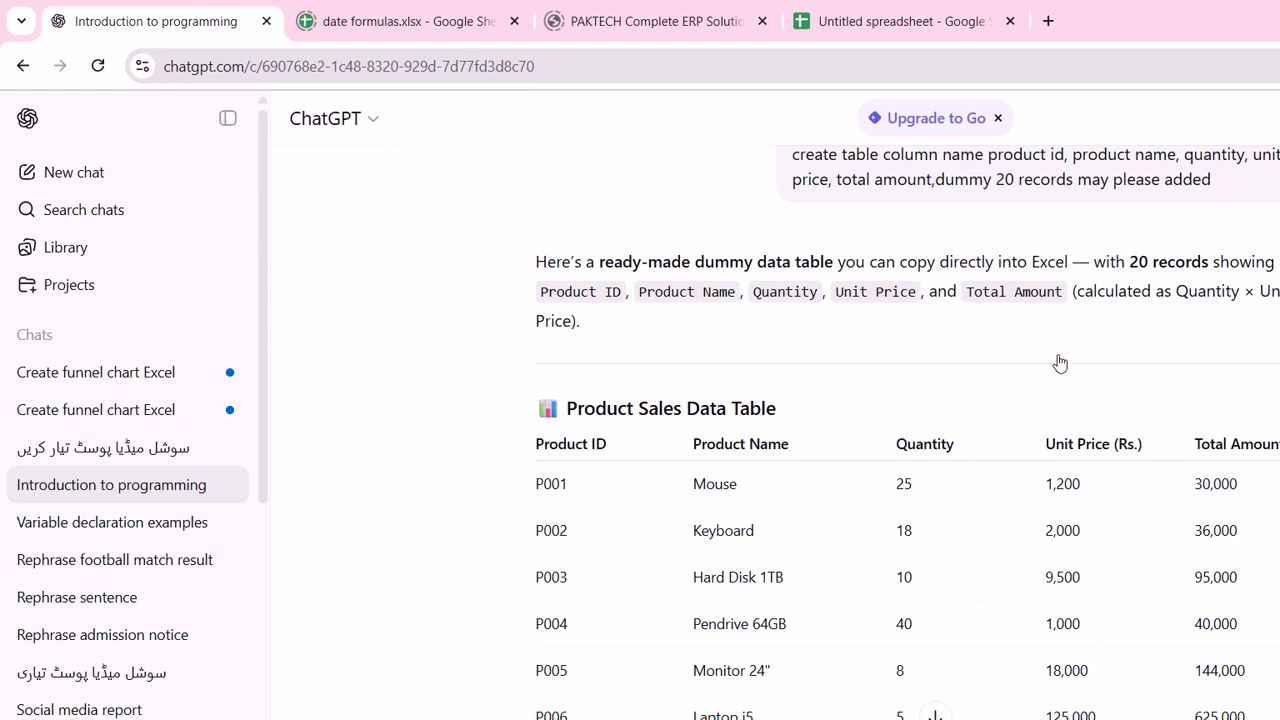
{"action": "left_click", "coordinate": [794, 697]}
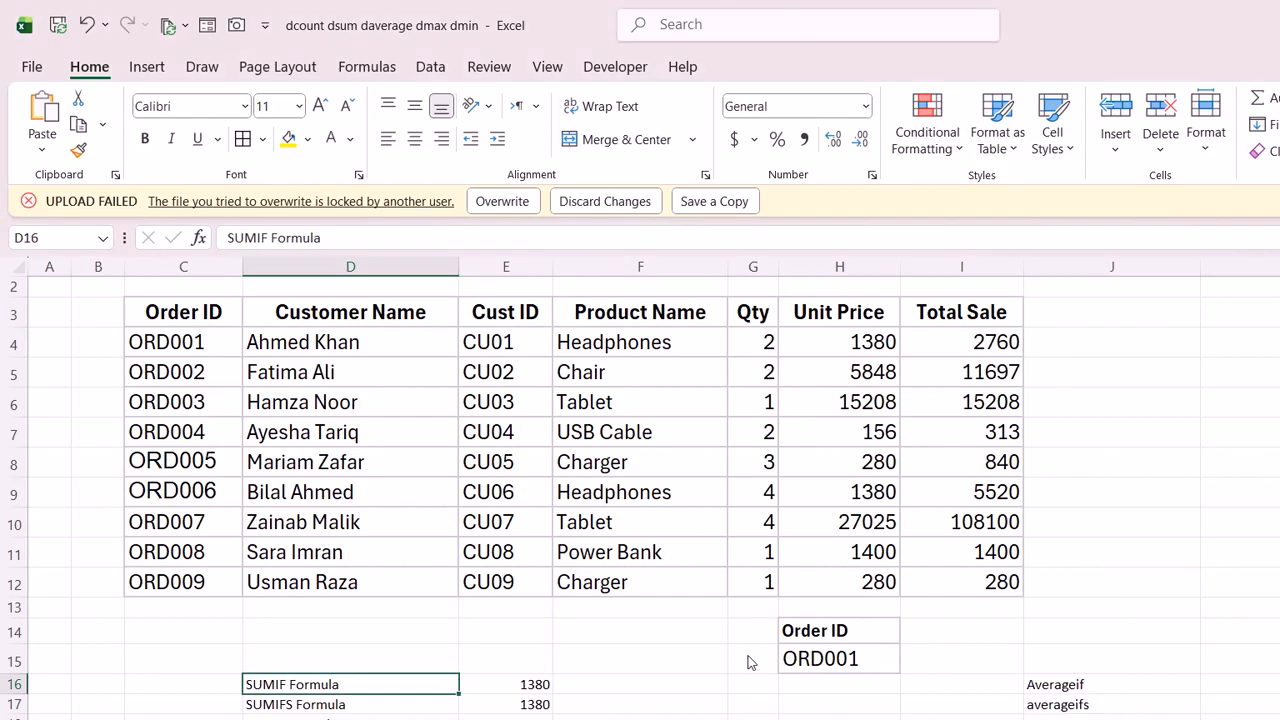
{"action": "key", "text": "shift+F11"}
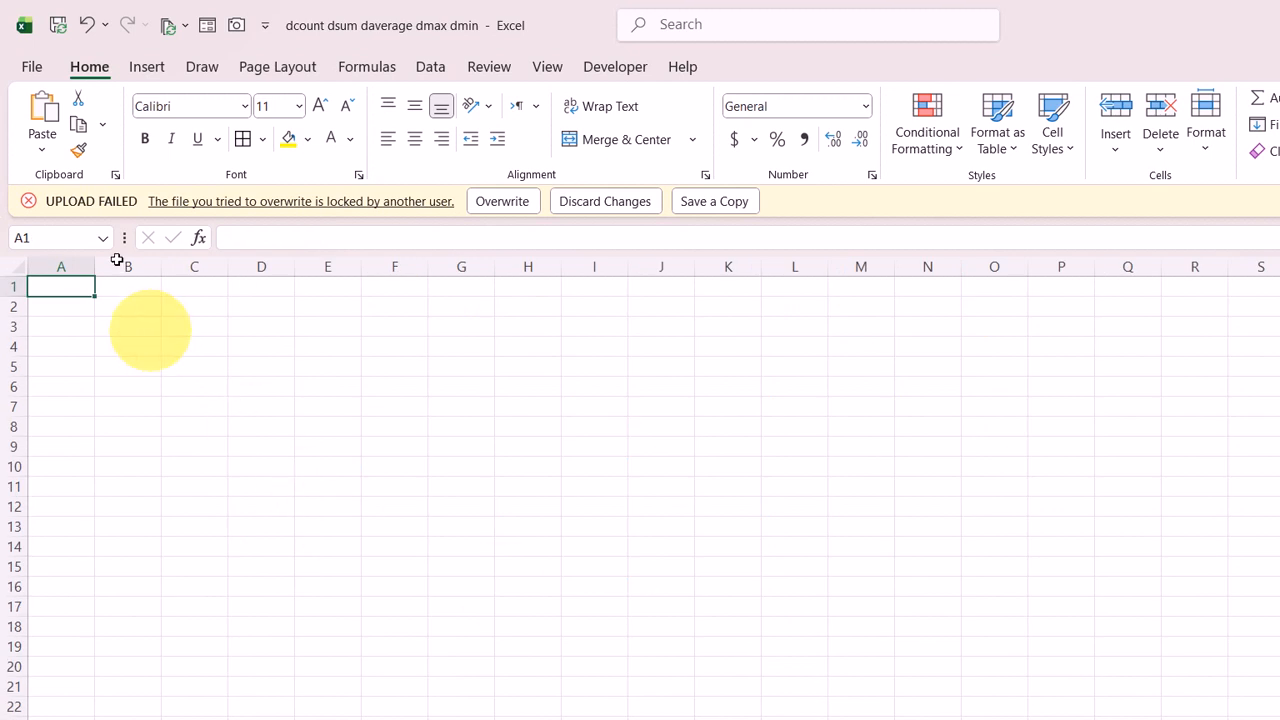
{"action": "left_click", "coordinate": [127, 298]}
{"action": "key", "text": "ctrl+v"}
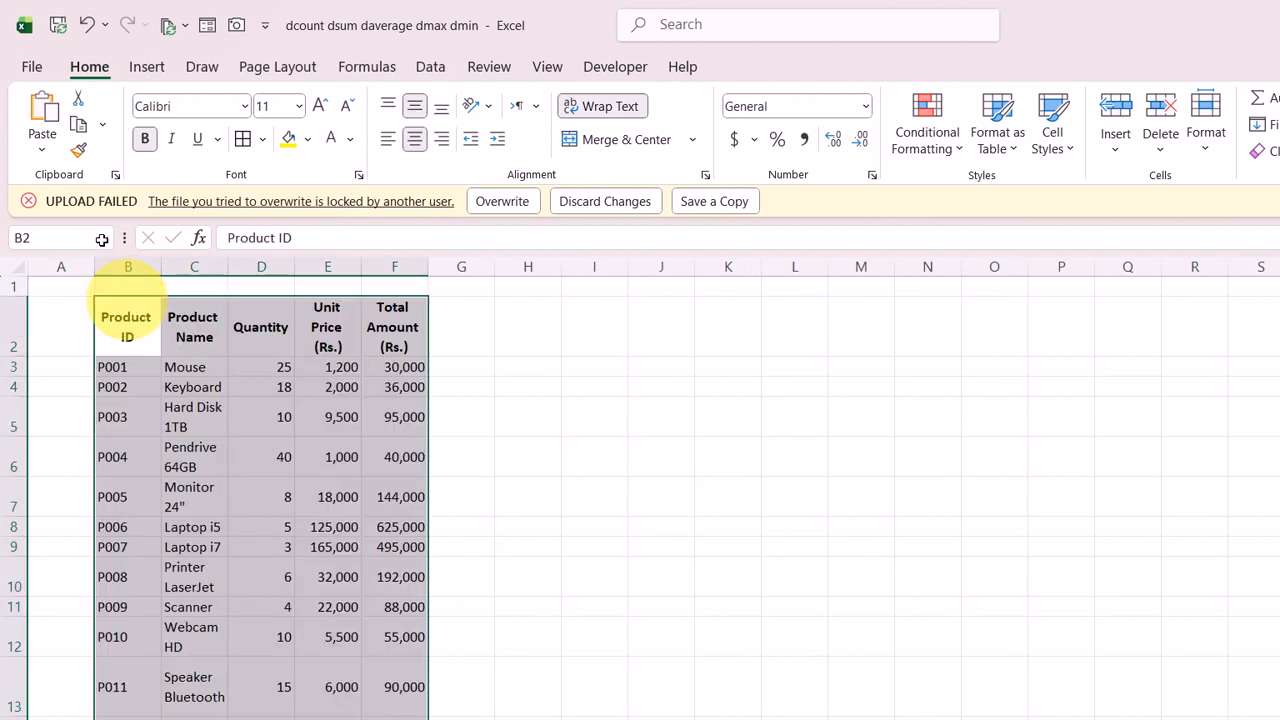
Widen columns B through F uniformly so the product table's headers and names fit on one line
{"action": "left_click_drag", "start_coordinate": [128, 266], "coordinate": [395, 266]}
{"action": "left_click_drag", "start_coordinate": [228, 266], "coordinate": [252, 250]}
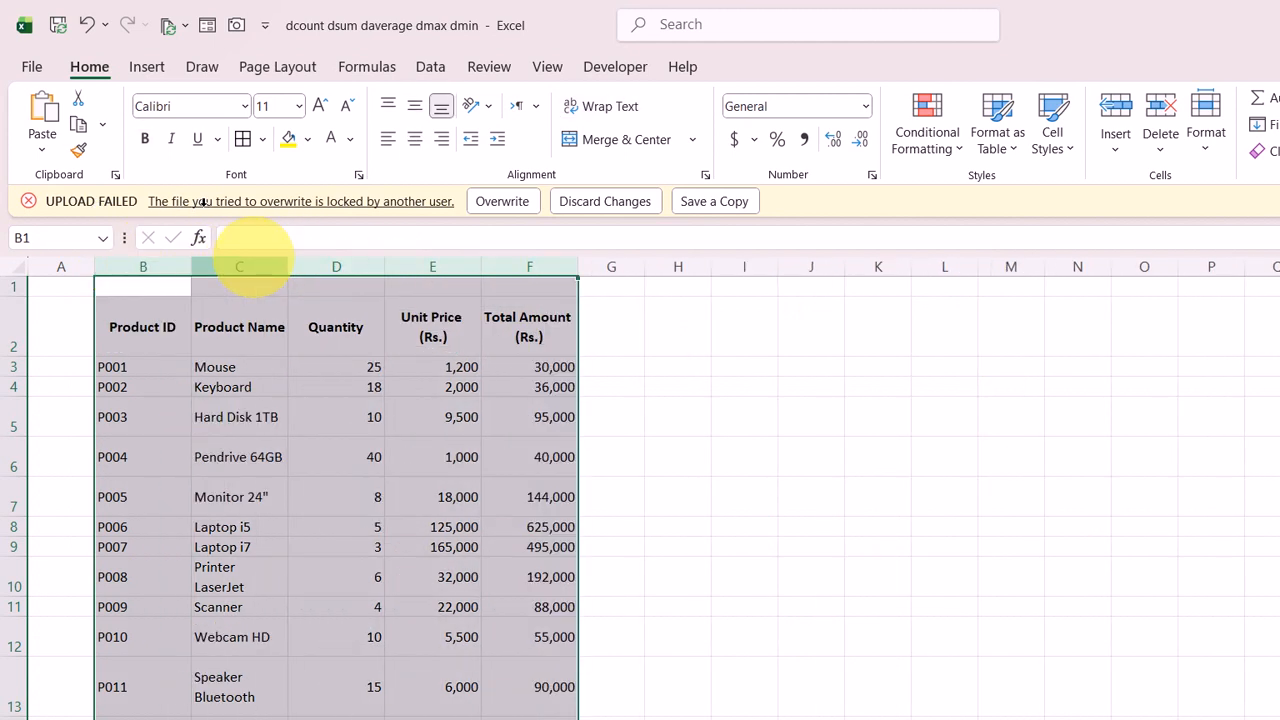
{"action": "left_click_drag", "start_coordinate": [481, 264], "coordinate": [680, 265]}
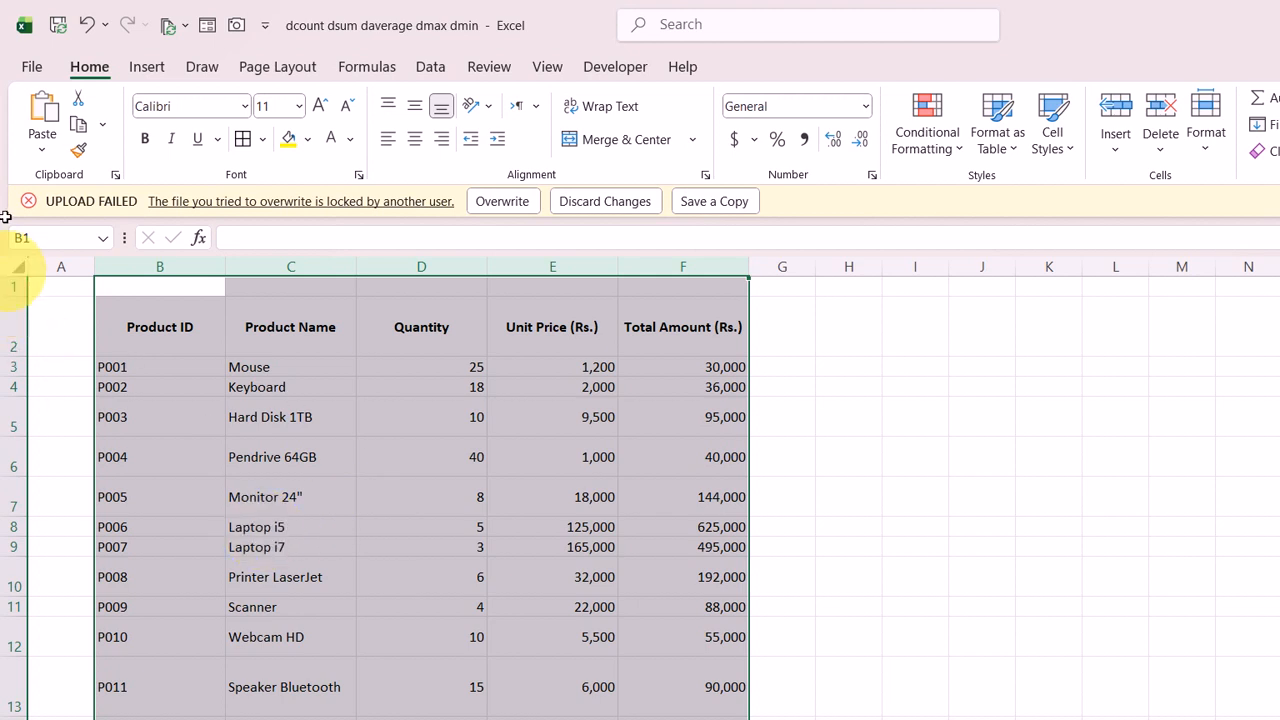
Autofit the row heights and column widths across the whole sheet
{"action": "left_click", "coordinate": [18, 268]}
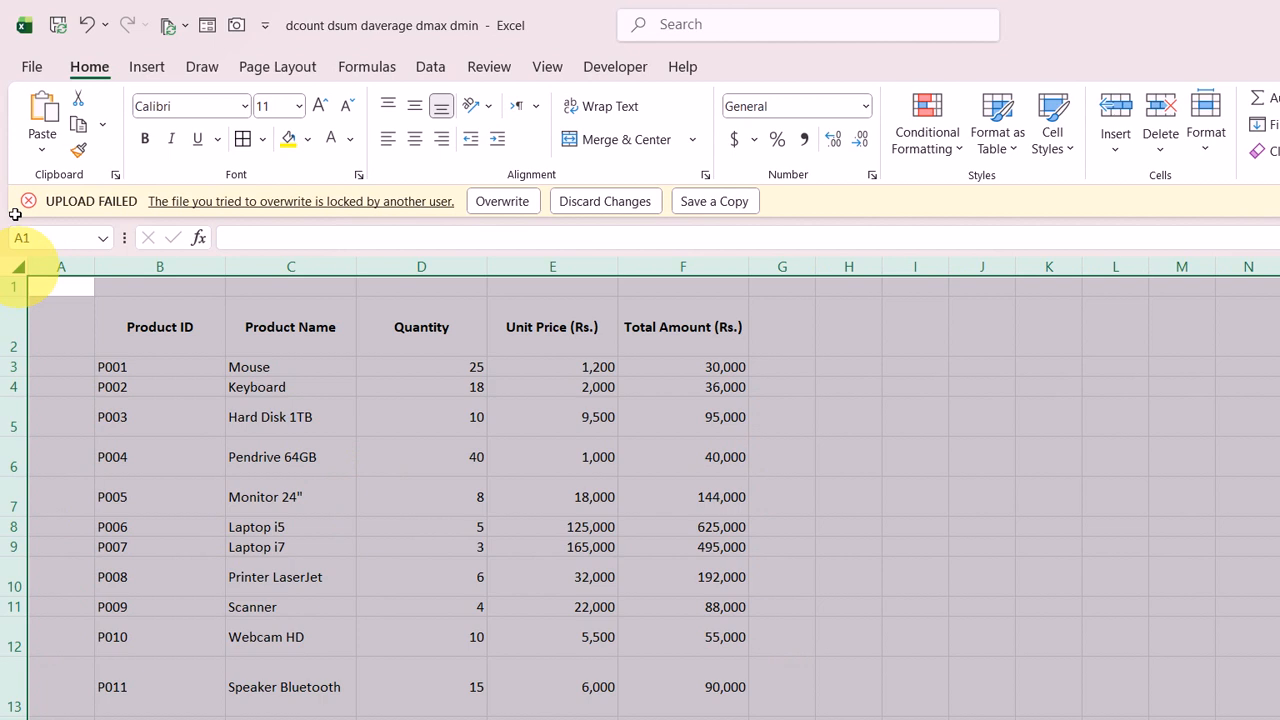
{"action": "double_click", "coordinate": [13, 284]}
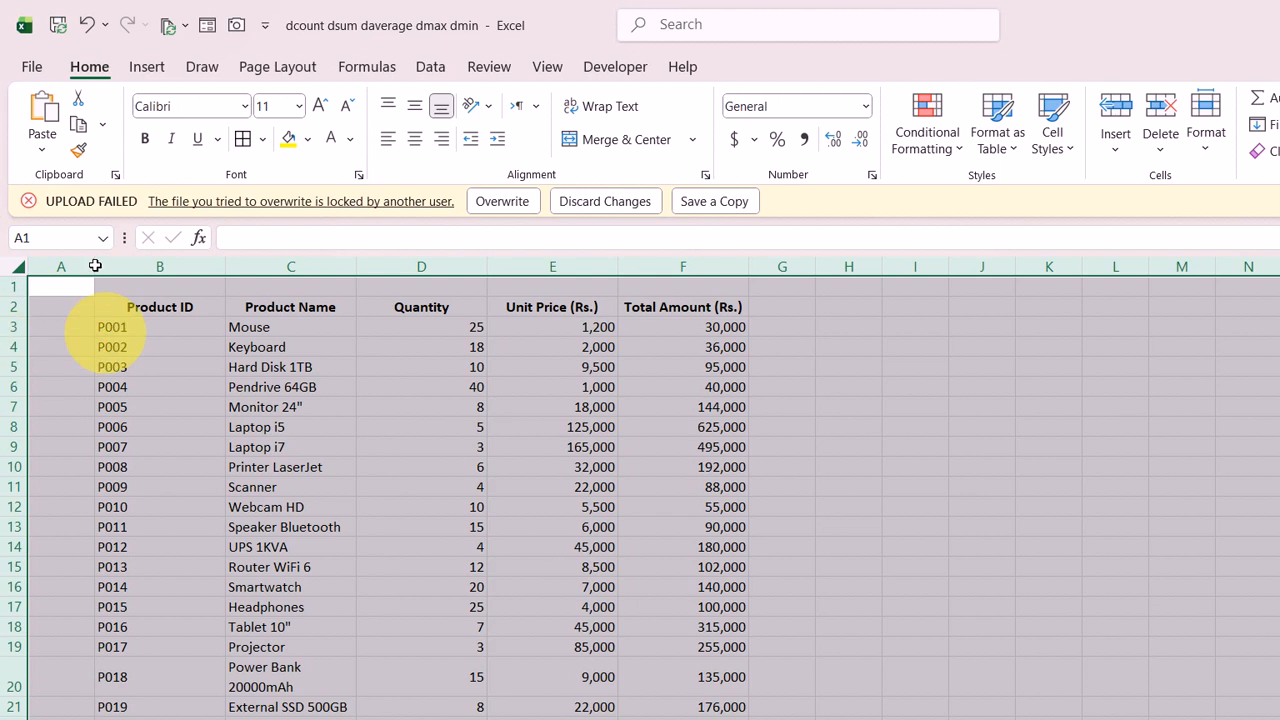
{"action": "double_click", "coordinate": [225, 266]}
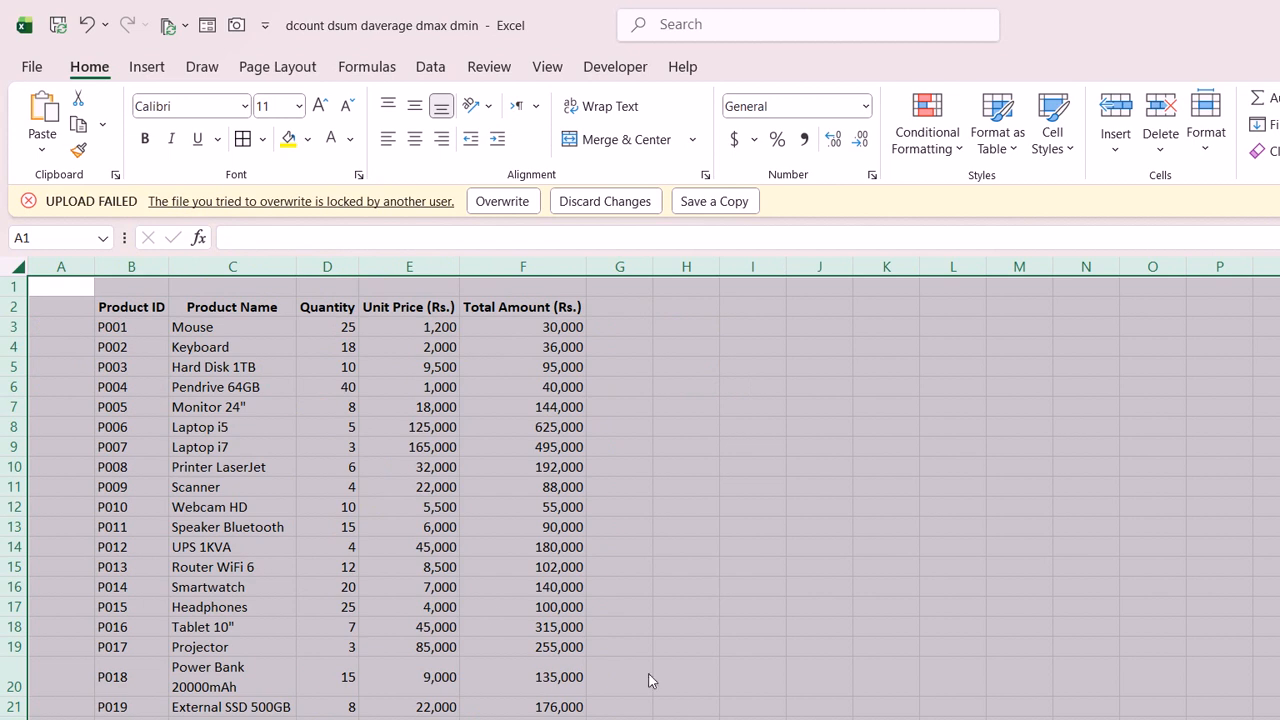
Apply all borders to the product table in columns B to F, starting at the header row
{"action": "left_click", "coordinate": [688, 706]}
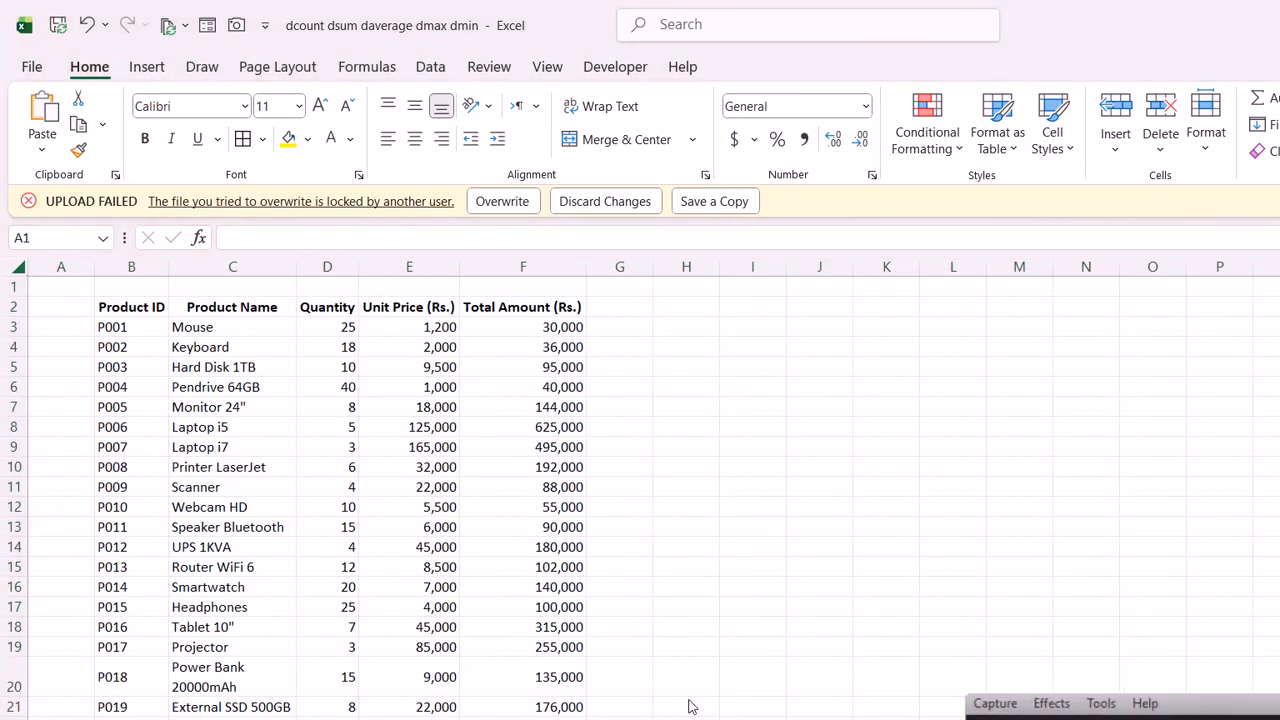
{"action": "key", "text": "ctrl+a"}
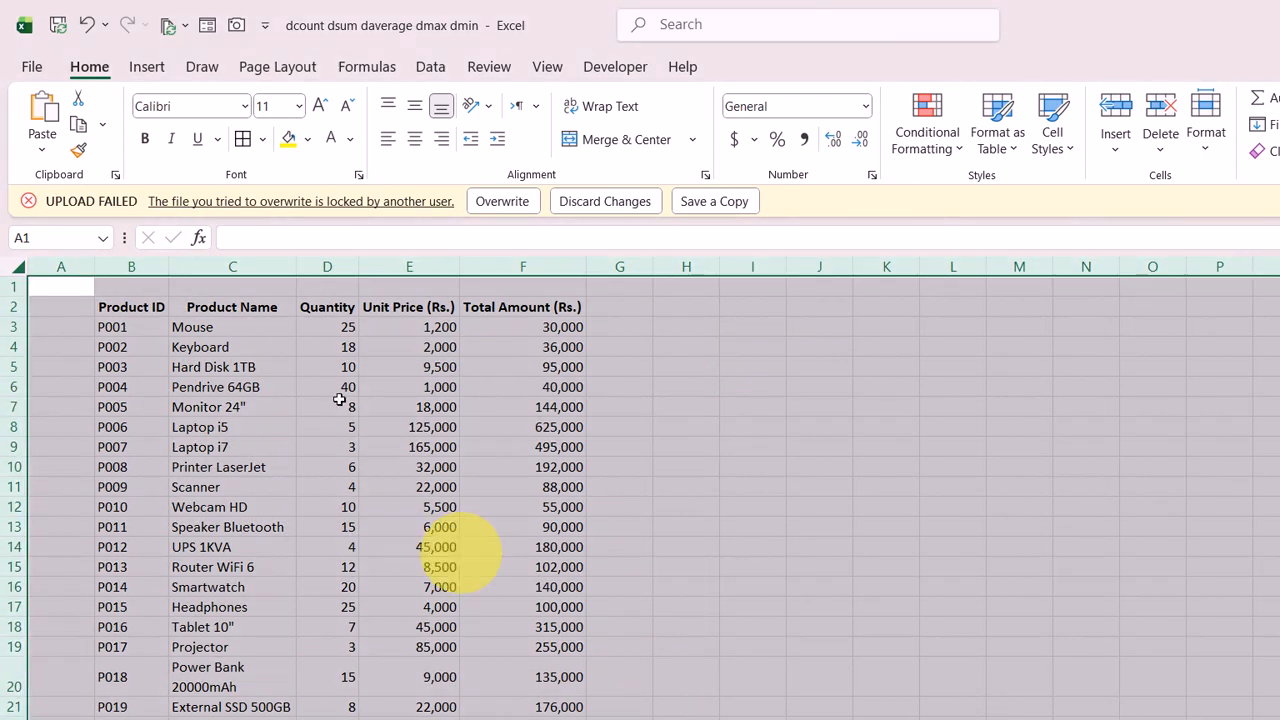
{"action": "left_click_drag", "start_coordinate": [120, 310], "coordinate": [482, 719]}
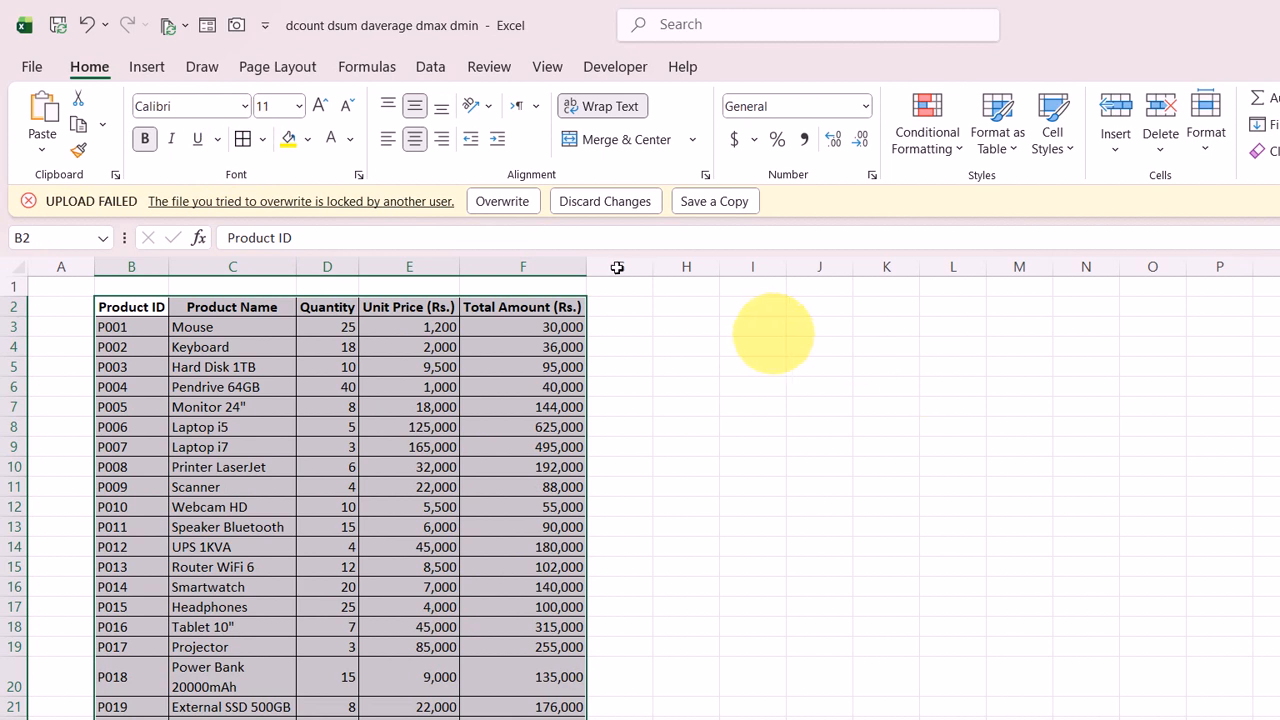
Enter the labels "summation", "condition summation" and "multiple summation" in I3:I5 and autofit column I
{"action": "left_click", "coordinate": [756, 327]}
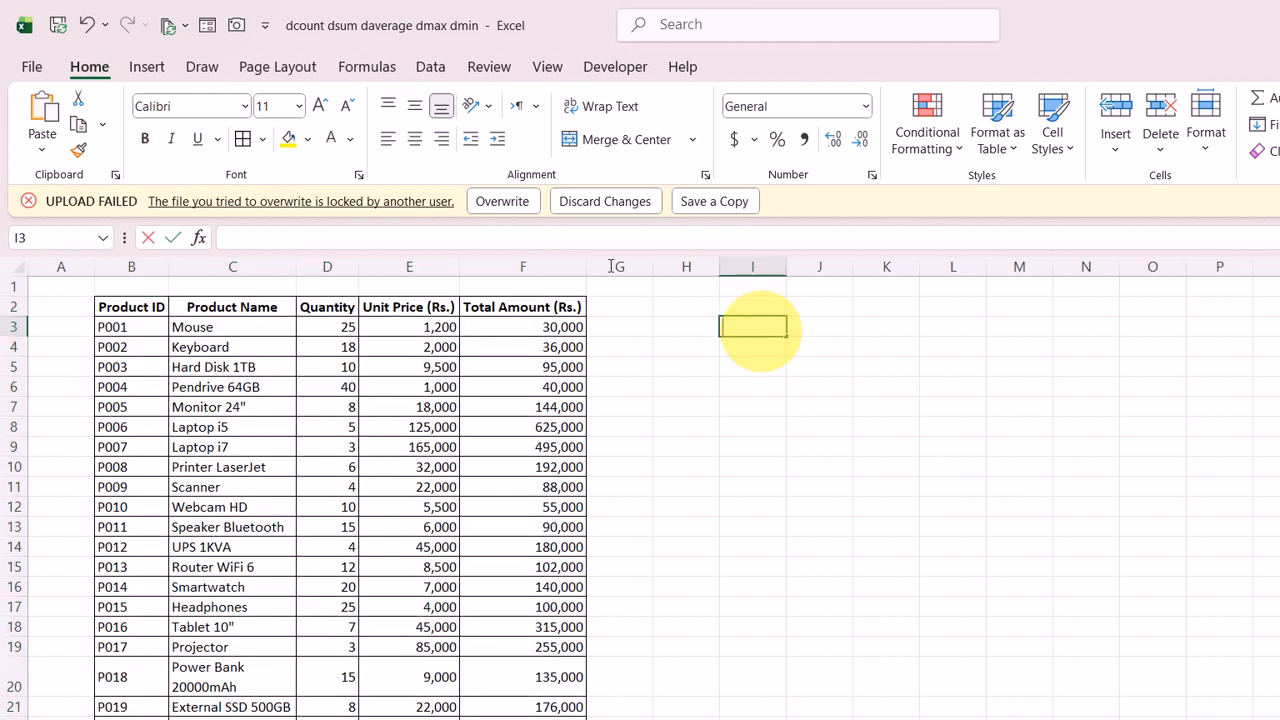
{"action": "type", "text": "sum"}
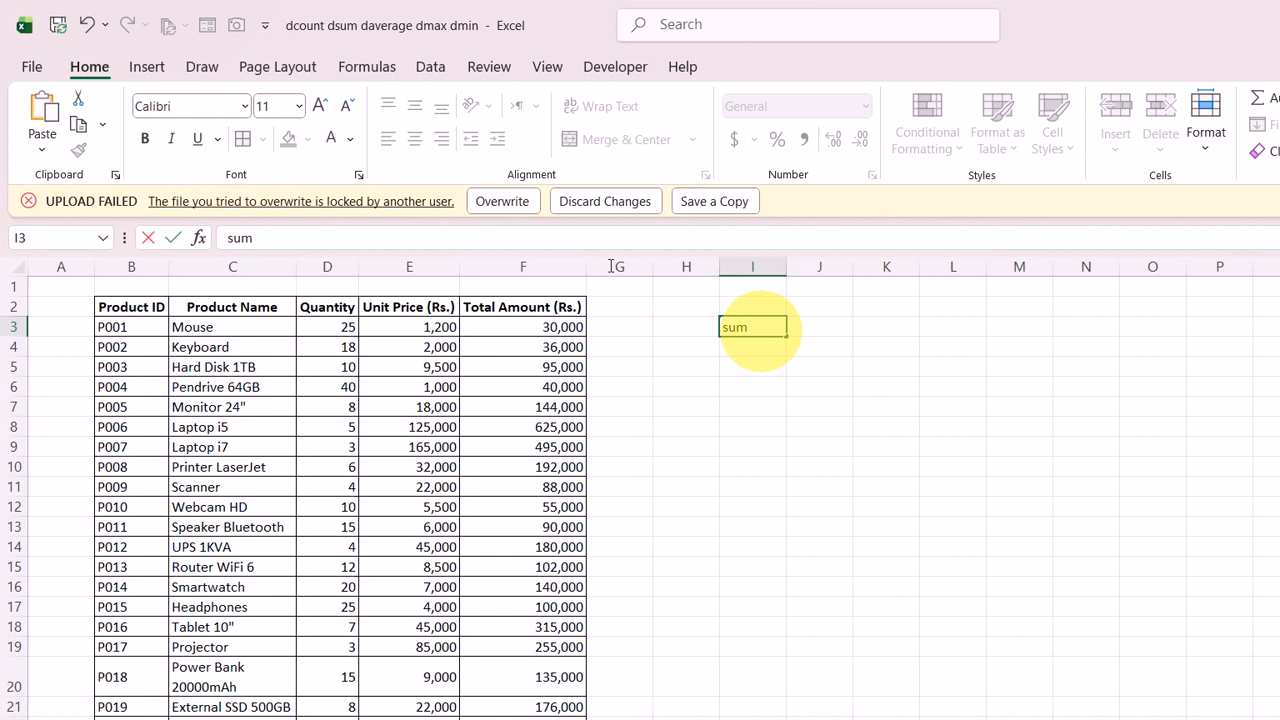
{"action": "type", "text": "mation"}
{"action": "key", "text": "Return"}
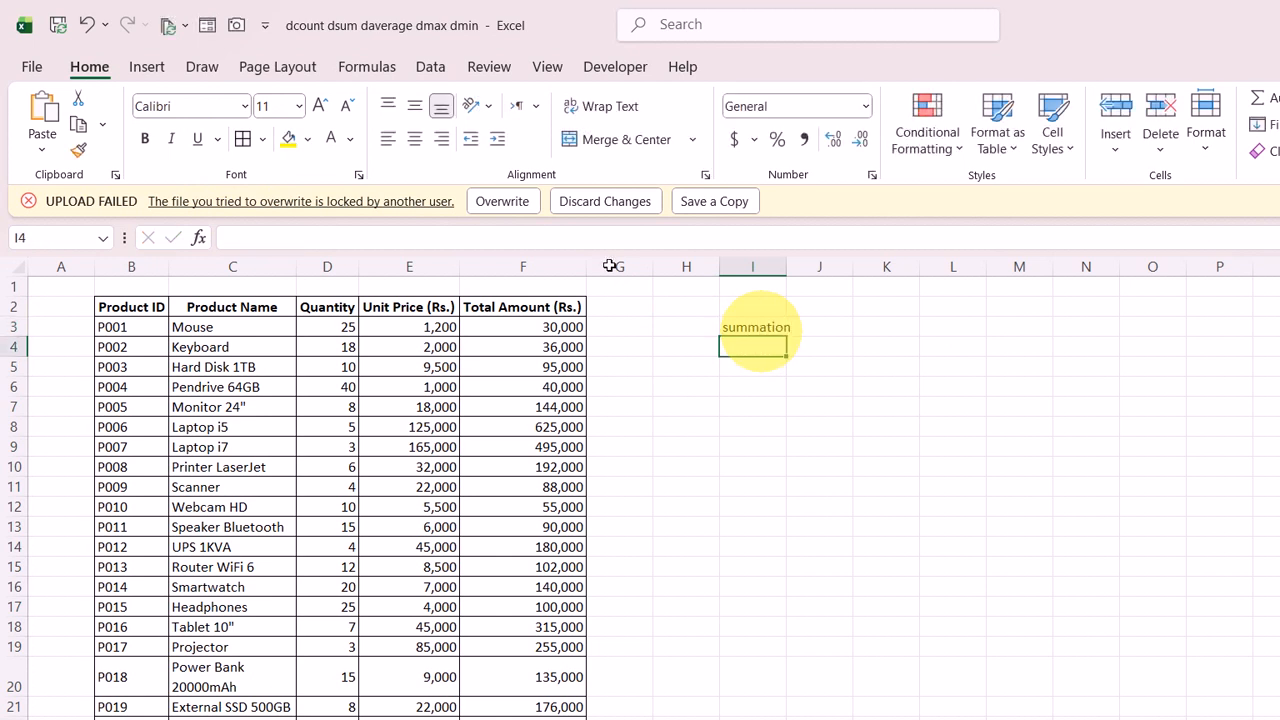
{"action": "type", "text": "condit"}
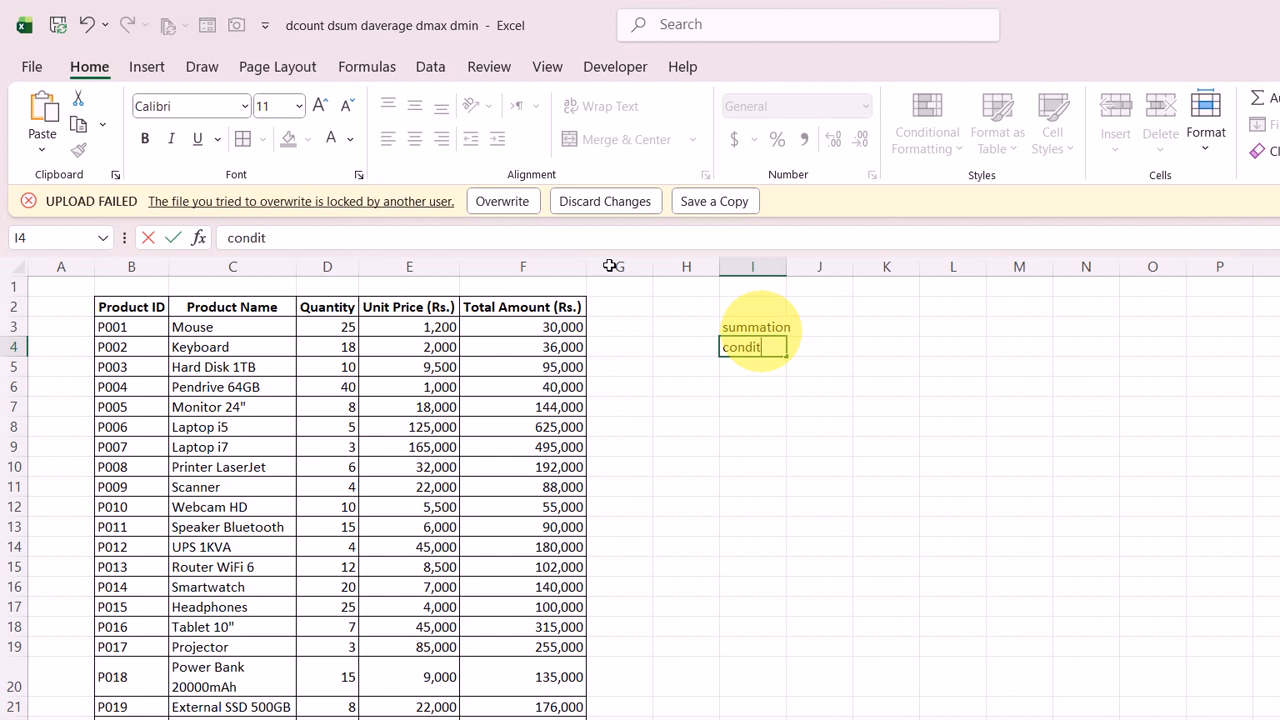
{"action": "type", "text": "ion summation"}
{"action": "key", "text": "Return"}
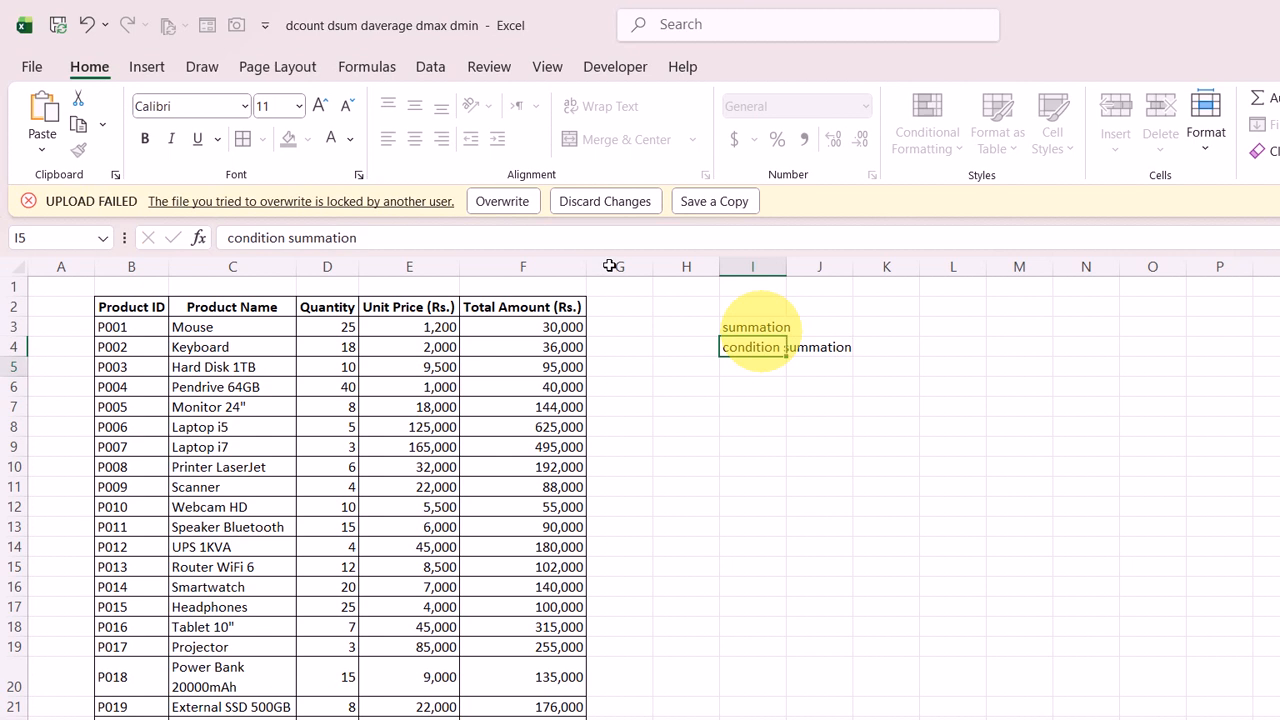
{"action": "type", "text": "multiple summation"}
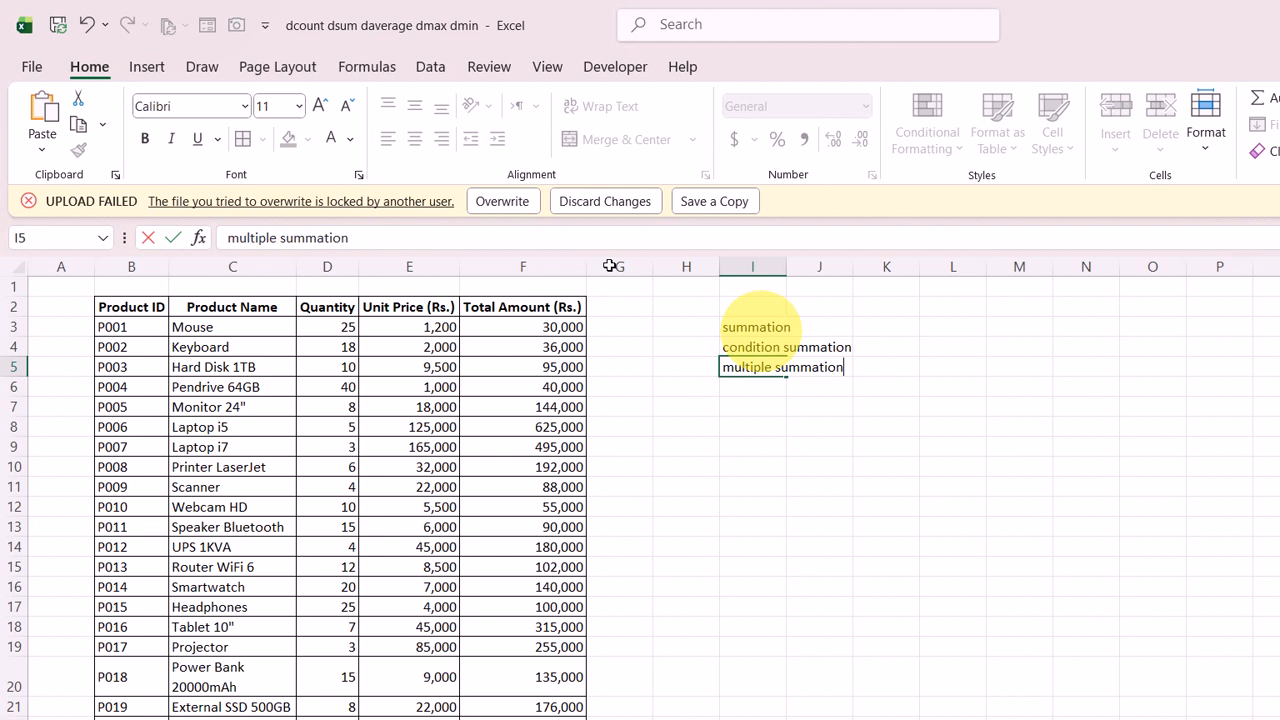
{"action": "key", "text": "Return"}
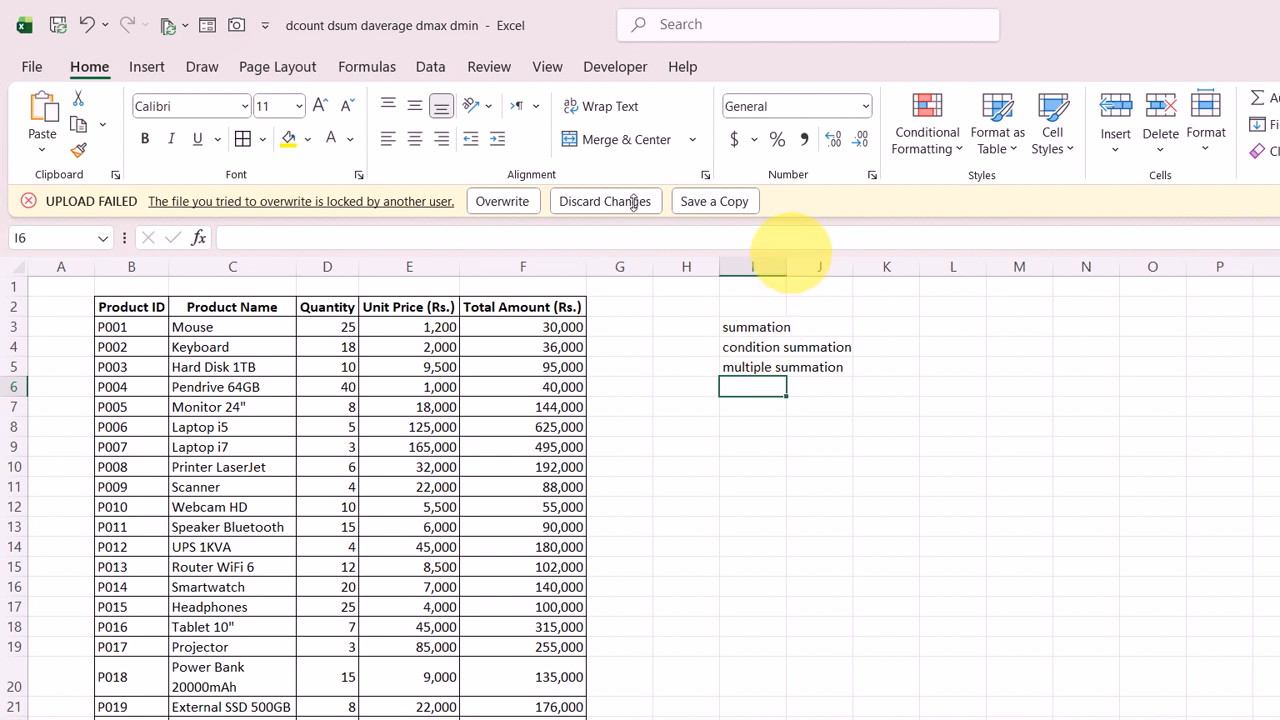
{"action": "double_click", "coordinate": [786, 266]}
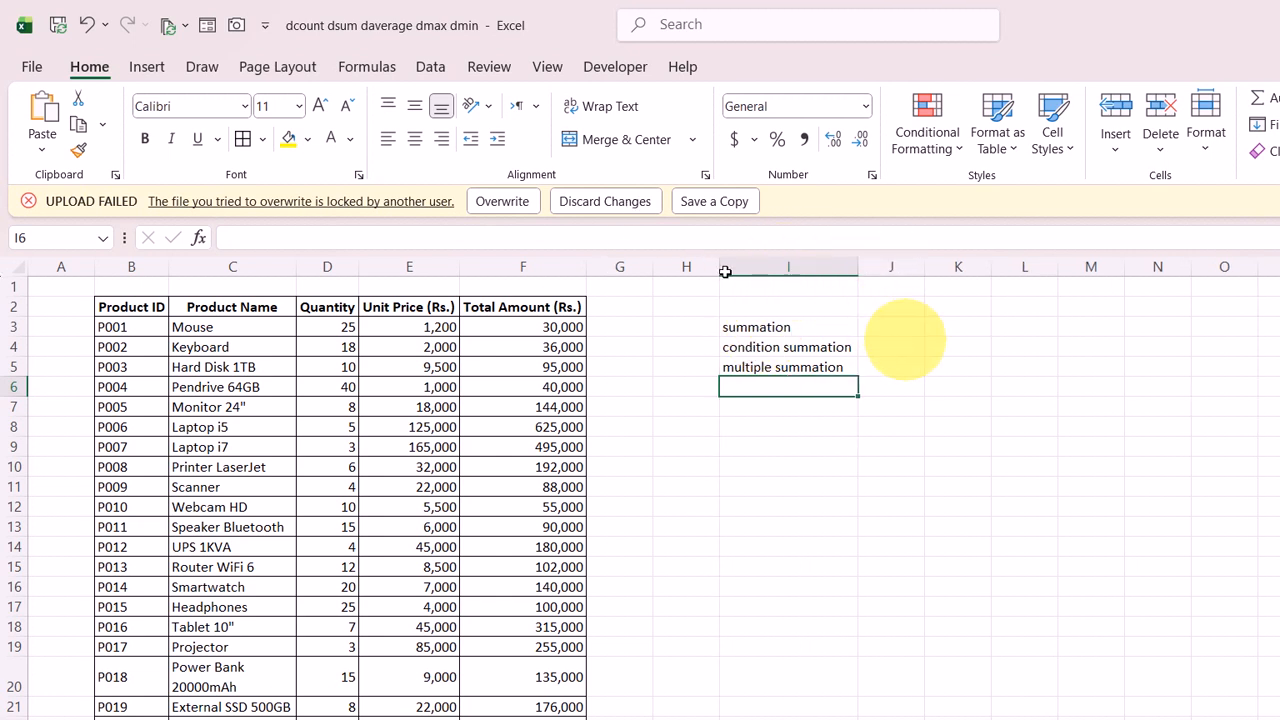
Enter the function names sum, sumif and sumifs in J3:J5 beside their matching labels
{"action": "left_click", "coordinate": [893, 345]}
{"action": "type", "text": "su"}
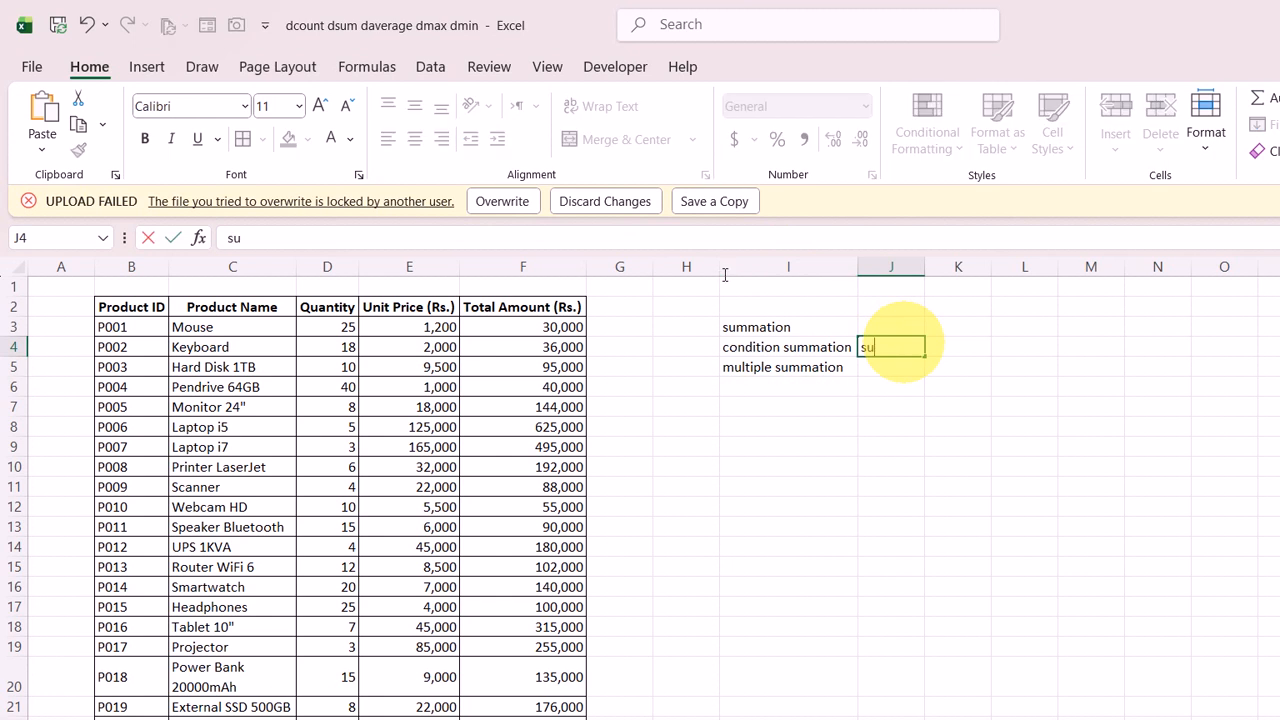
{"action": "type", "text": "mif"}
{"action": "key", "text": "Up"}
{"action": "type", "text": "sum"}
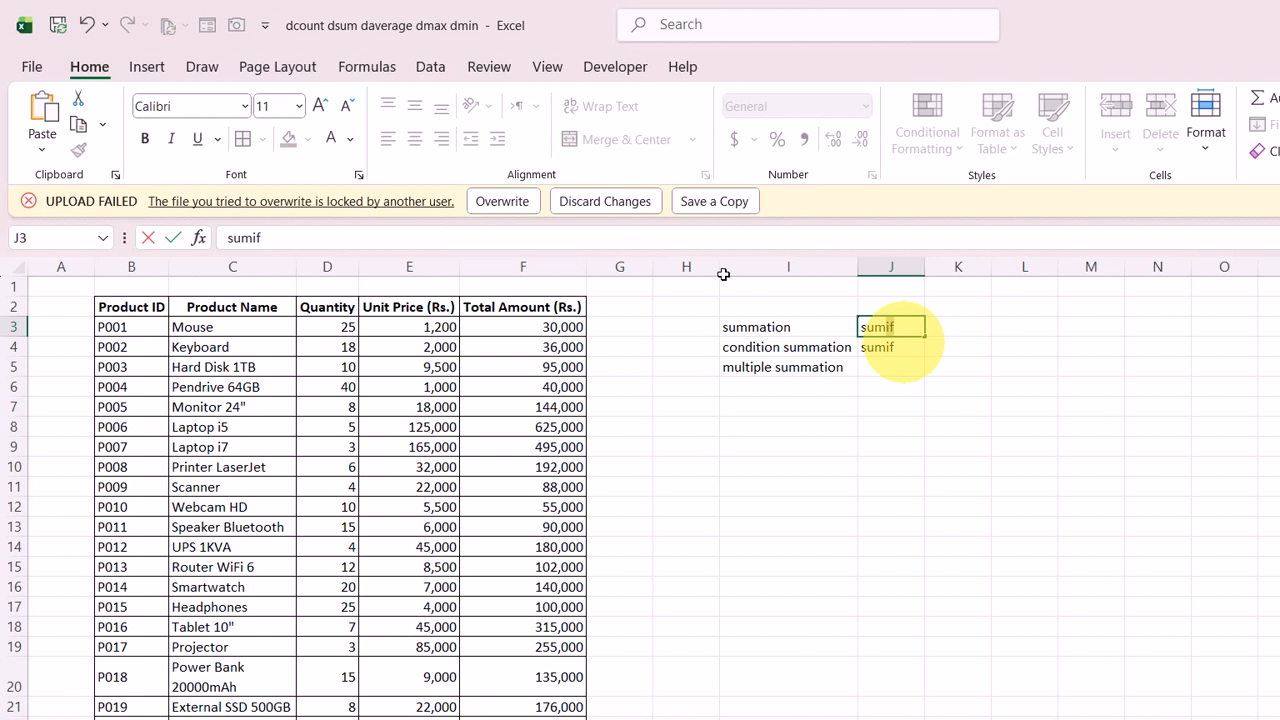
{"action": "key", "text": "BackSpace"}
{"action": "key", "text": "Return"}
{"action": "key", "text": "Down"}
{"action": "type", "text": "sumifs"}
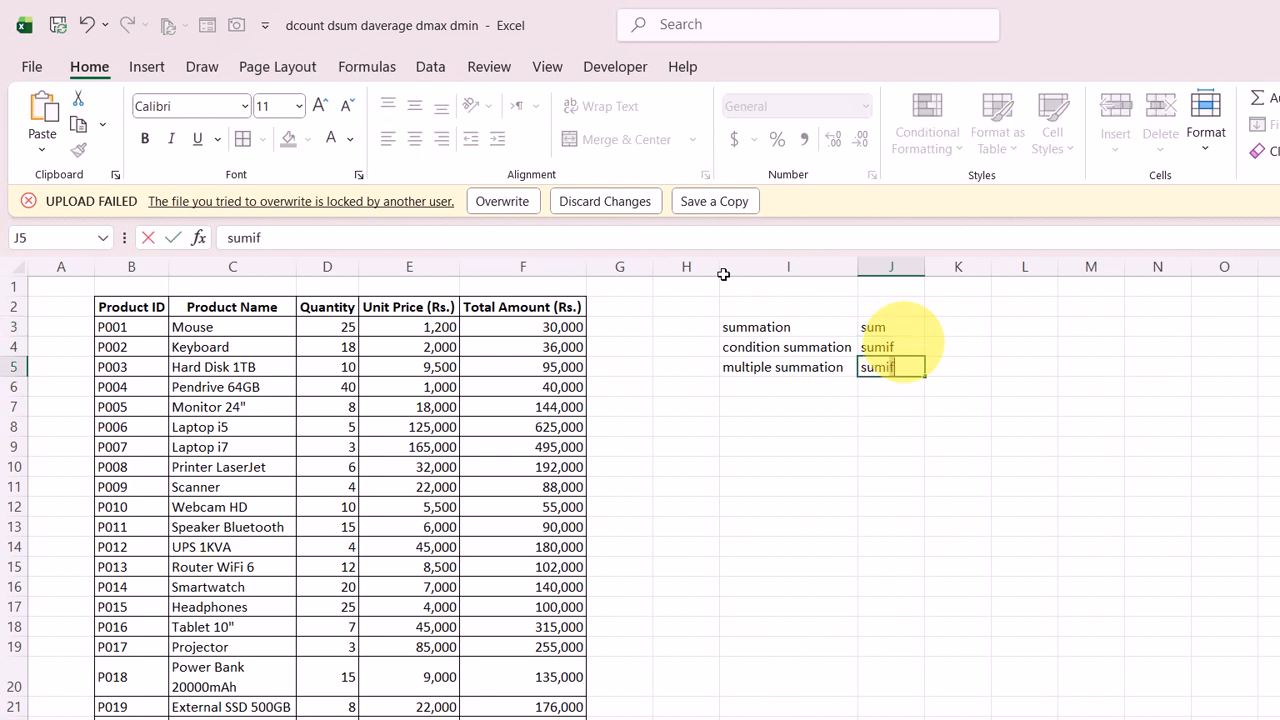
{"action": "key", "text": "Return"}
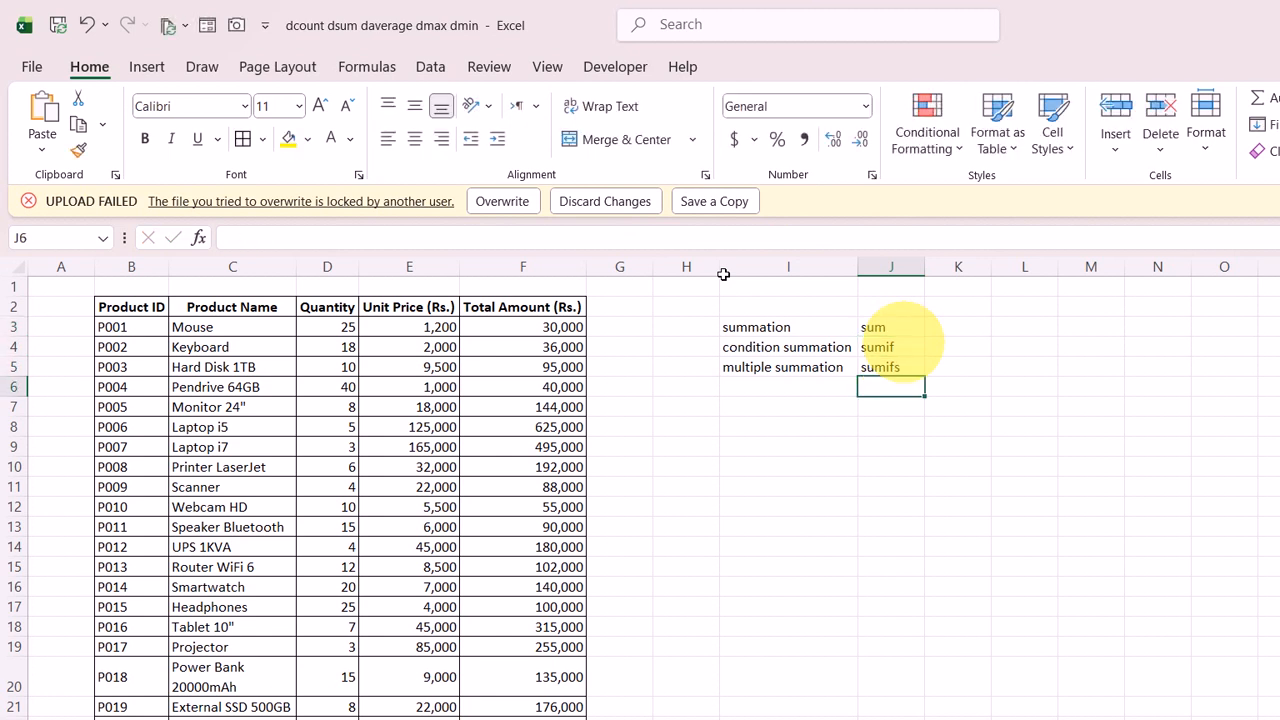
Enter "database base summation" in I6 with the function name dsum in J6, widening column I to fit the label
{"action": "key", "text": "Left"}
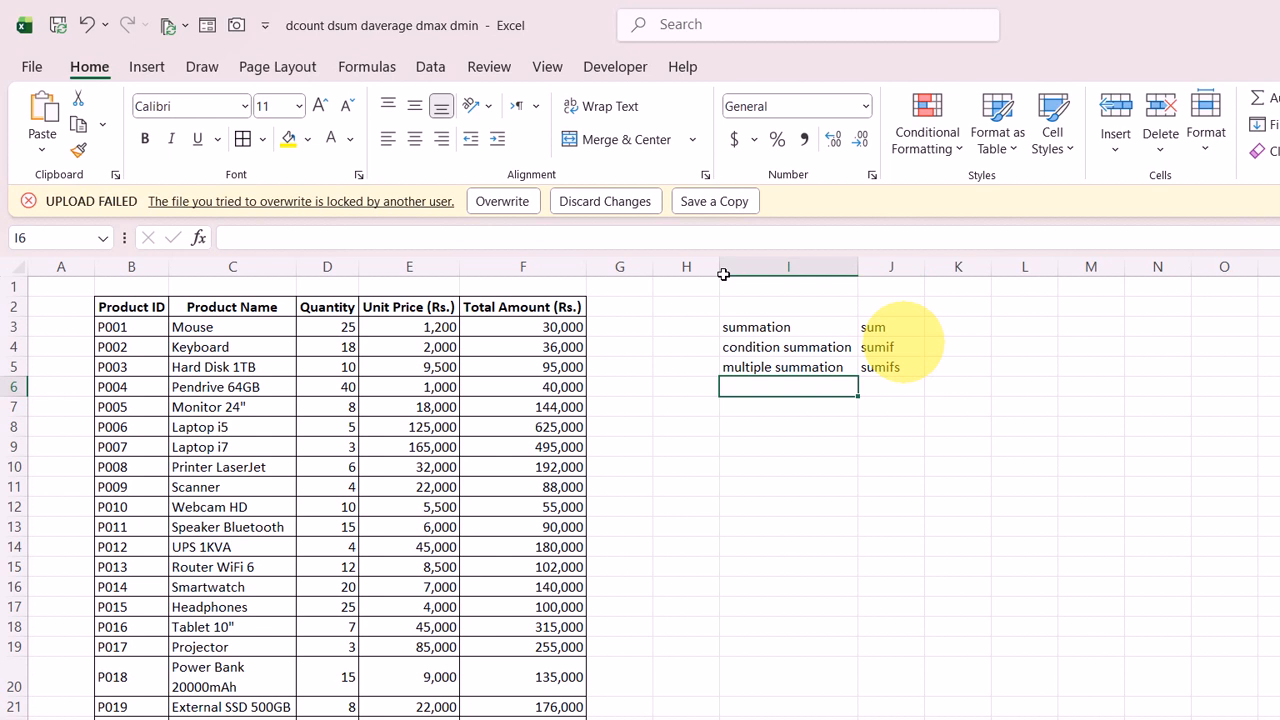
{"action": "type", "text": "databa"}
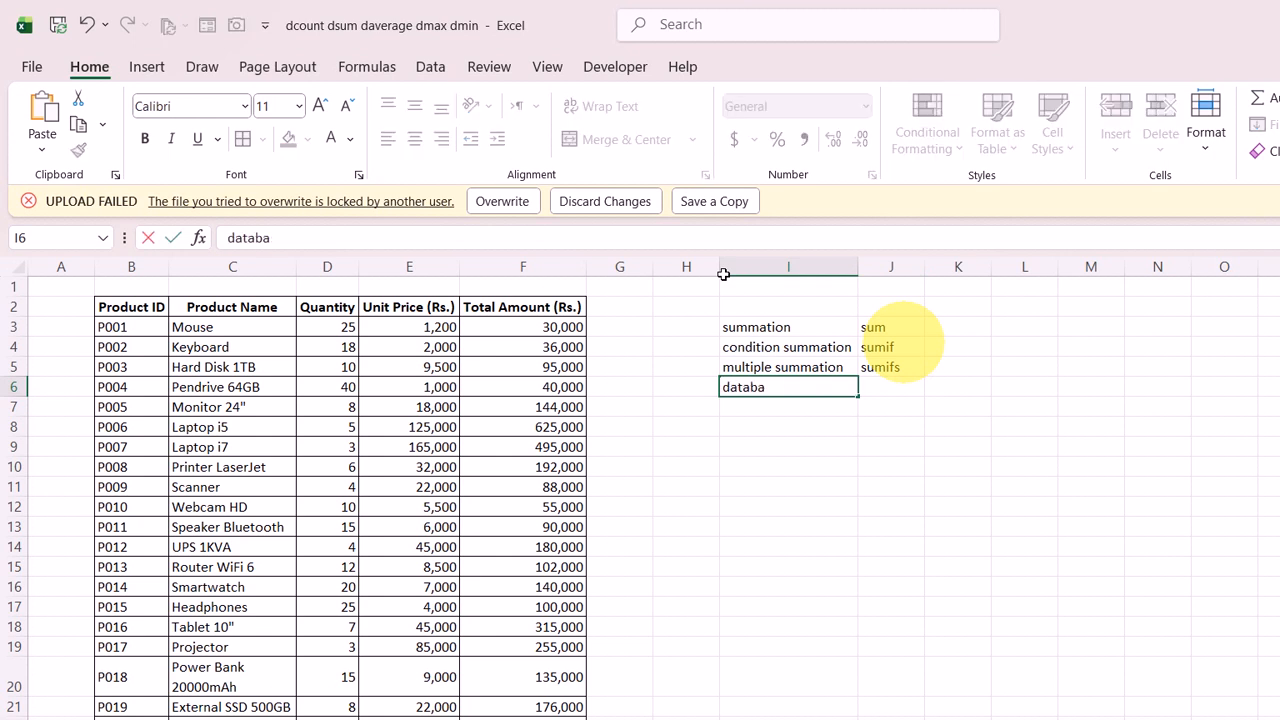
{"action": "type", "text": "se base sum"}
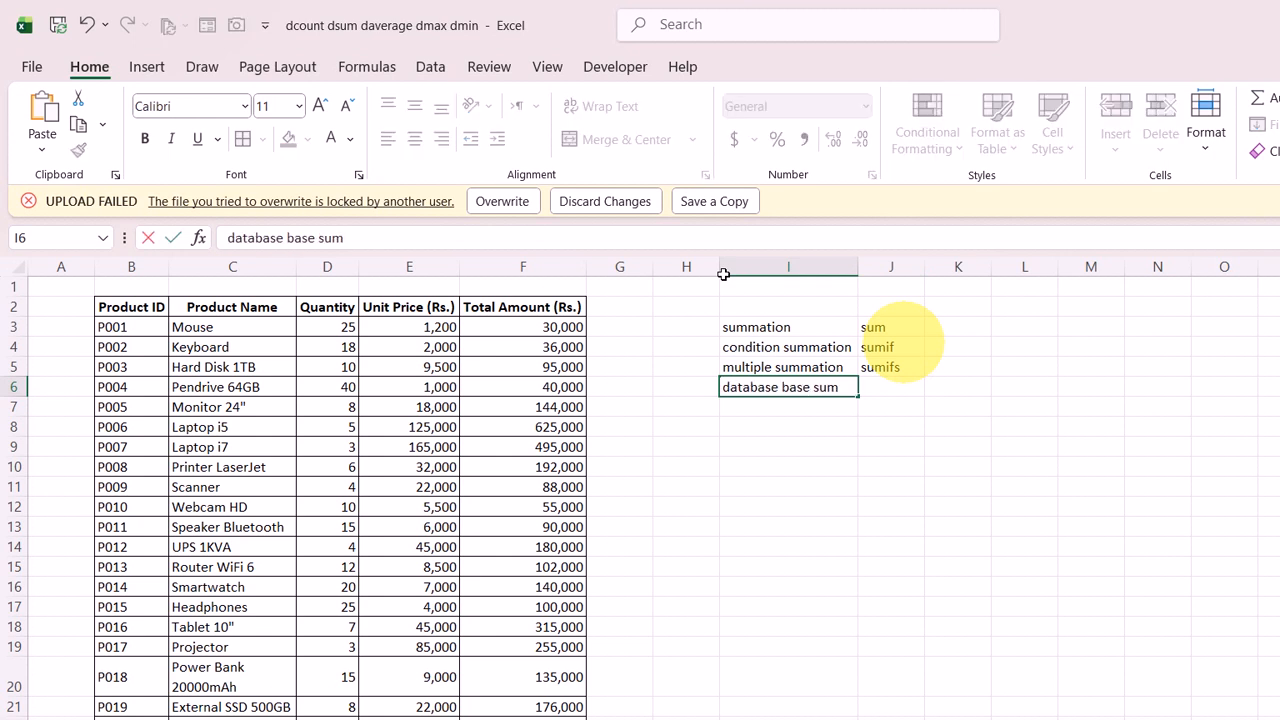
{"action": "type", "text": "mati"}
{"action": "key", "text": "BackSpace"}
{"action": "type", "text": "on"}
{"action": "key", "text": "Tab"}
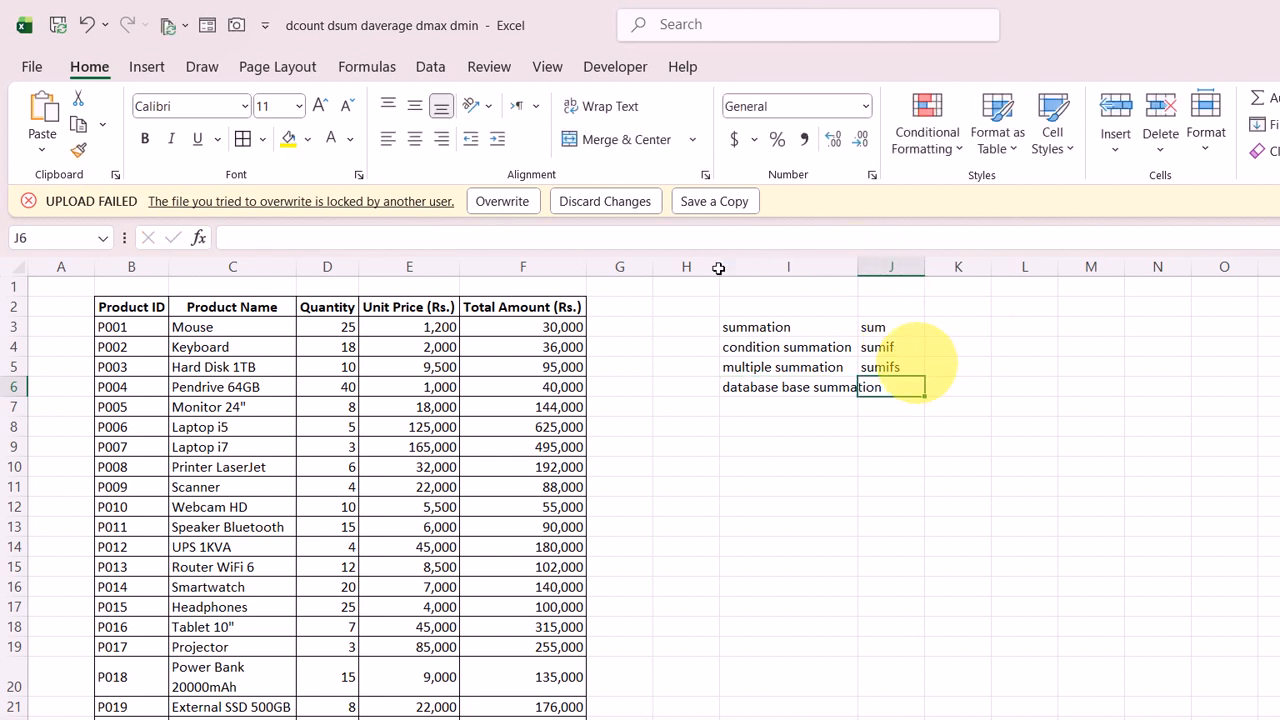
{"action": "left_click_drag", "start_coordinate": [857, 266], "coordinate": [918, 266]}
{"action": "left_click", "coordinate": [952, 388]}
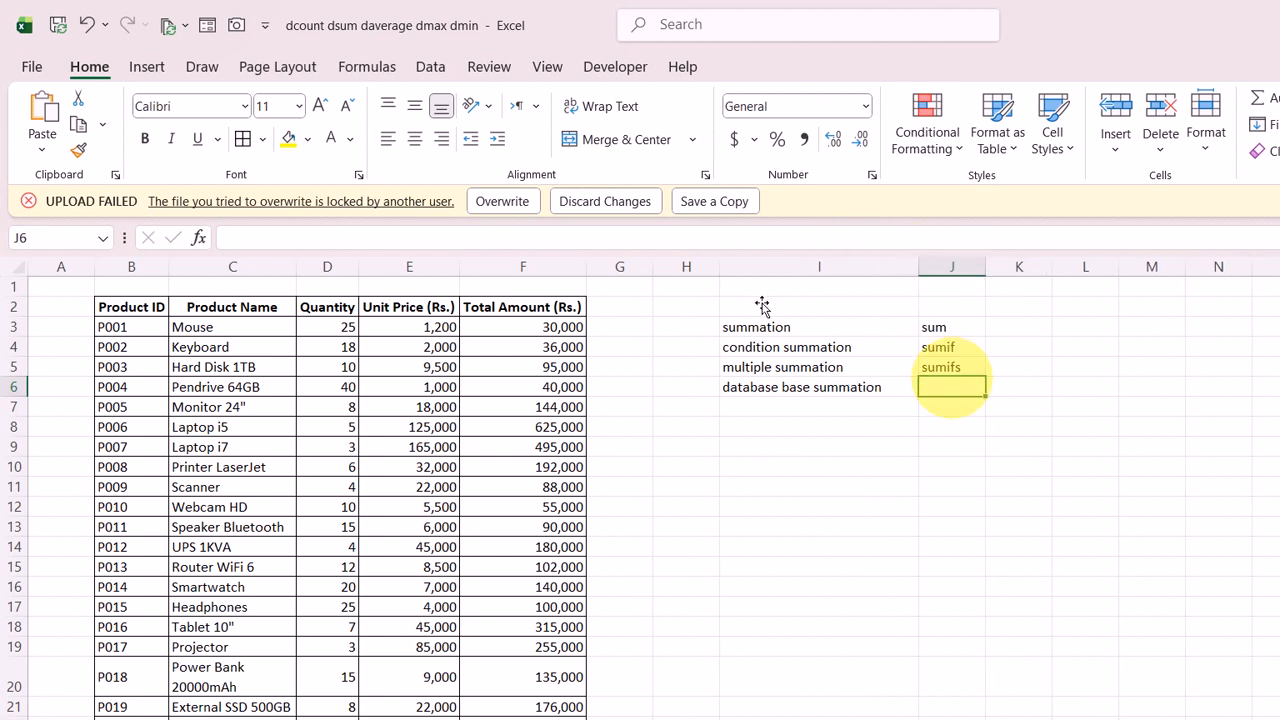
{"action": "type", "text": "dsum"}
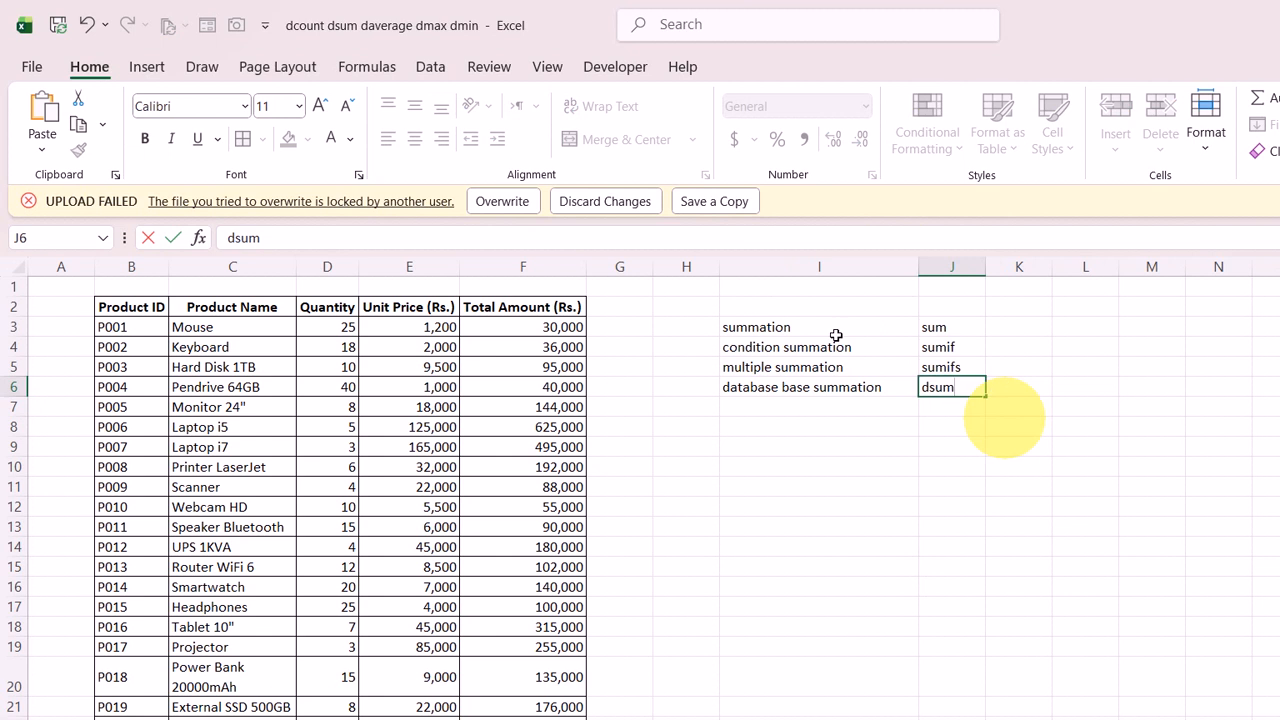
Total the Quantity column in K3 with a SUM of D3:D22
{"action": "left_click", "coordinate": [885, 548]}
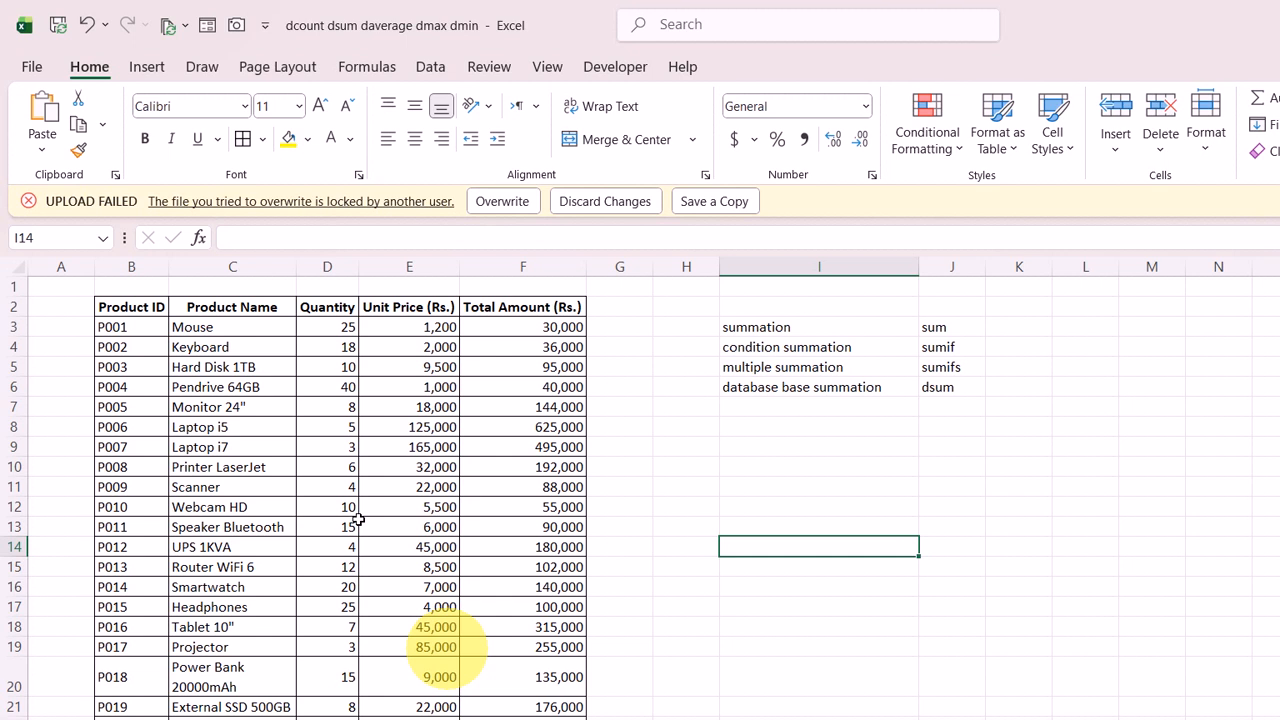
{"action": "left_click", "coordinate": [1018, 327]}
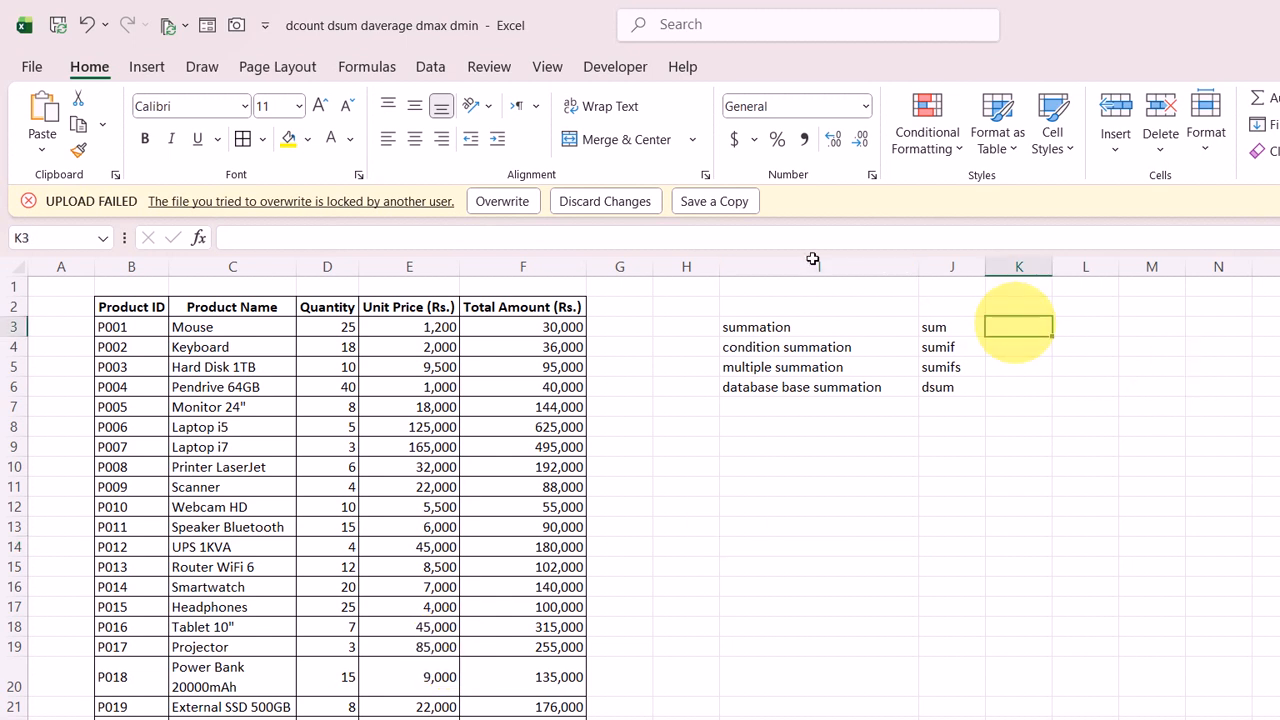
{"action": "type", "text": "=sum"}
{"action": "key", "text": "Tab"}
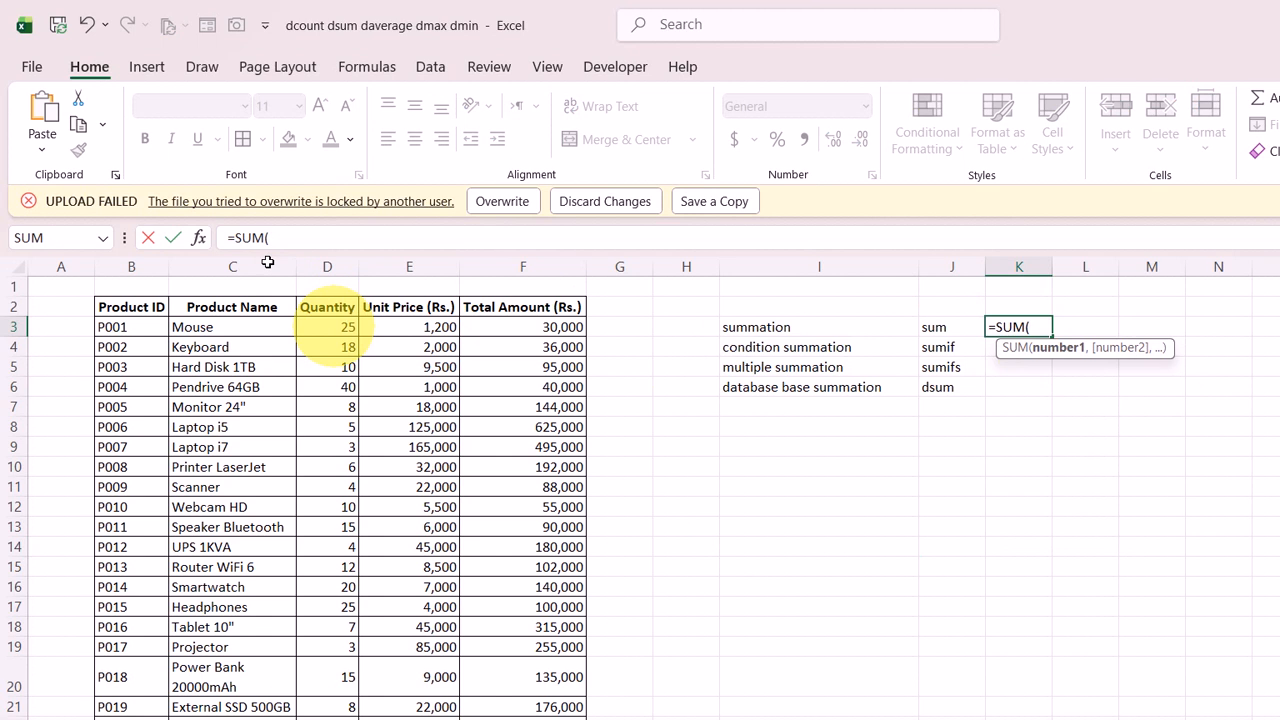
{"action": "left_click_drag", "start_coordinate": [327, 330], "coordinate": [350, 710]}
{"action": "key", "text": "Return"}
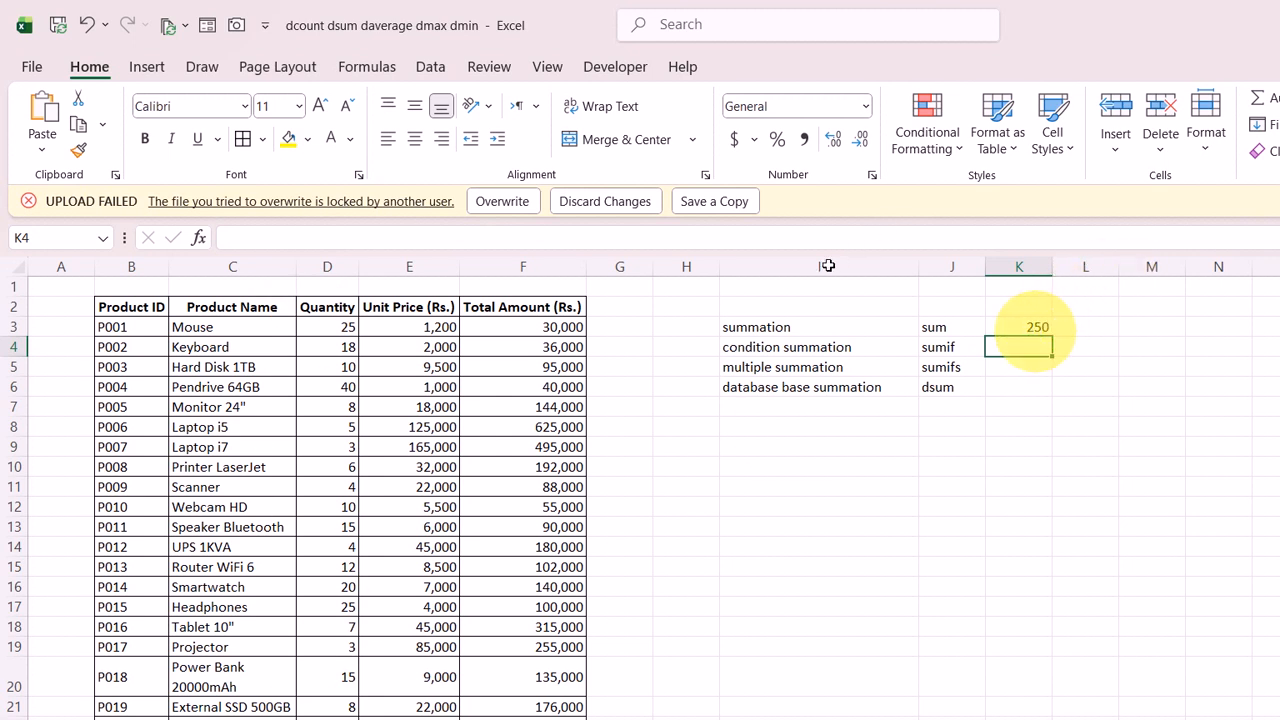
{"action": "left_click", "coordinate": [1036, 328]}
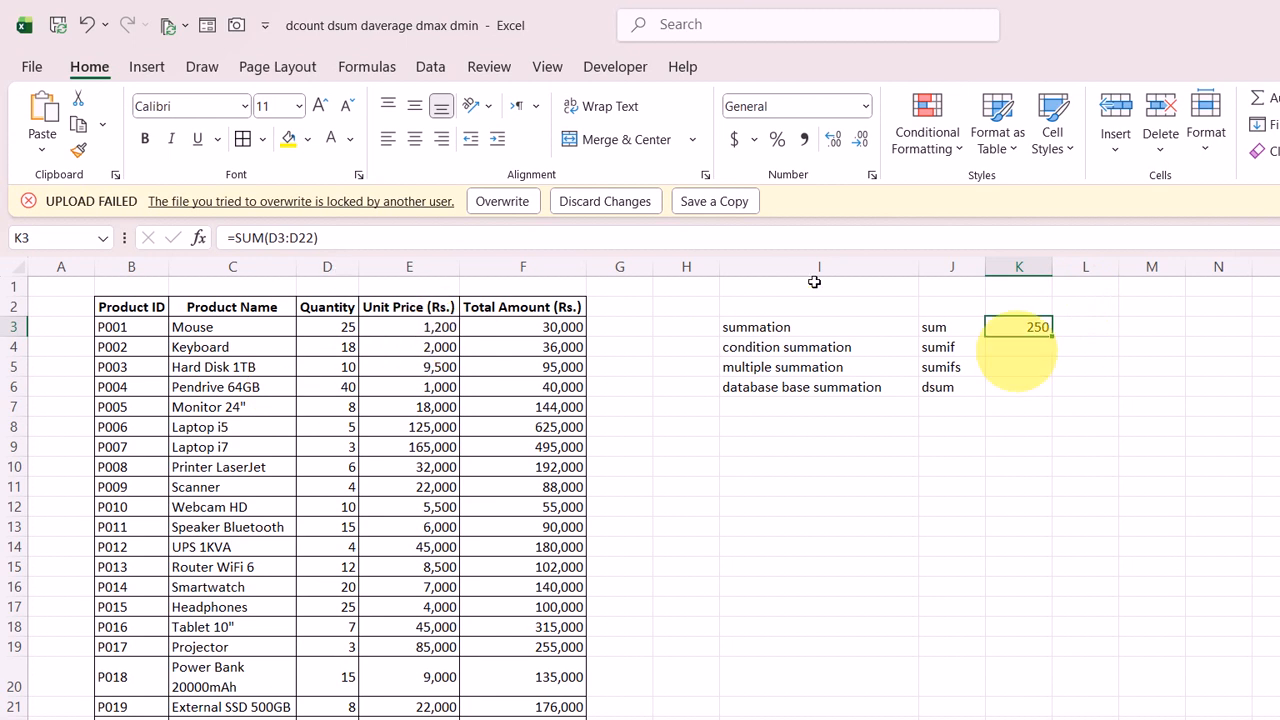
Total the Unit Price values of all products in L3 with a SUM formula
{"action": "left_click", "coordinate": [1078, 327]}
{"action": "type", "text": "=sum"}
{"action": "key", "text": "Tab"}
{"action": "left_click_drag", "start_coordinate": [410, 327], "coordinate": [436, 714]}
{"action": "key", "text": "Return"}
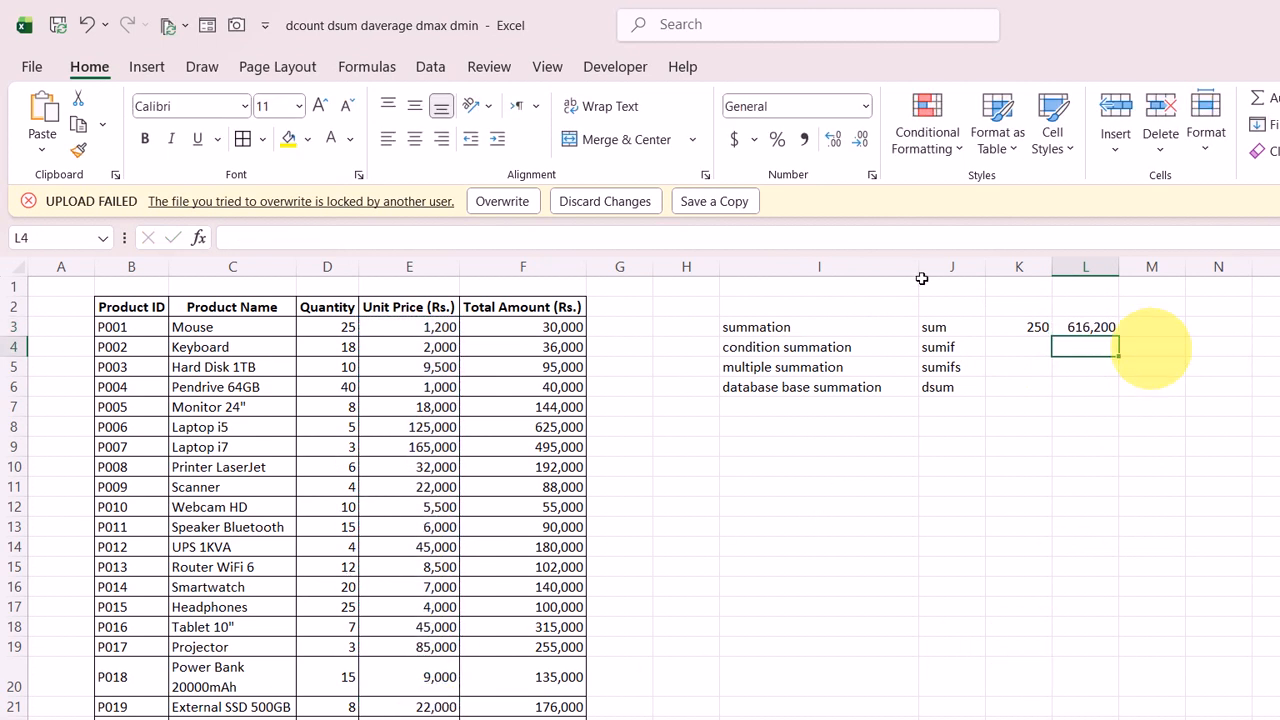
Total the Total Amount values of all products in M3 with a SUM formula
{"action": "key", "text": "Up"}
{"action": "key", "text": "Right"}
{"action": "type", "text": "=su"}
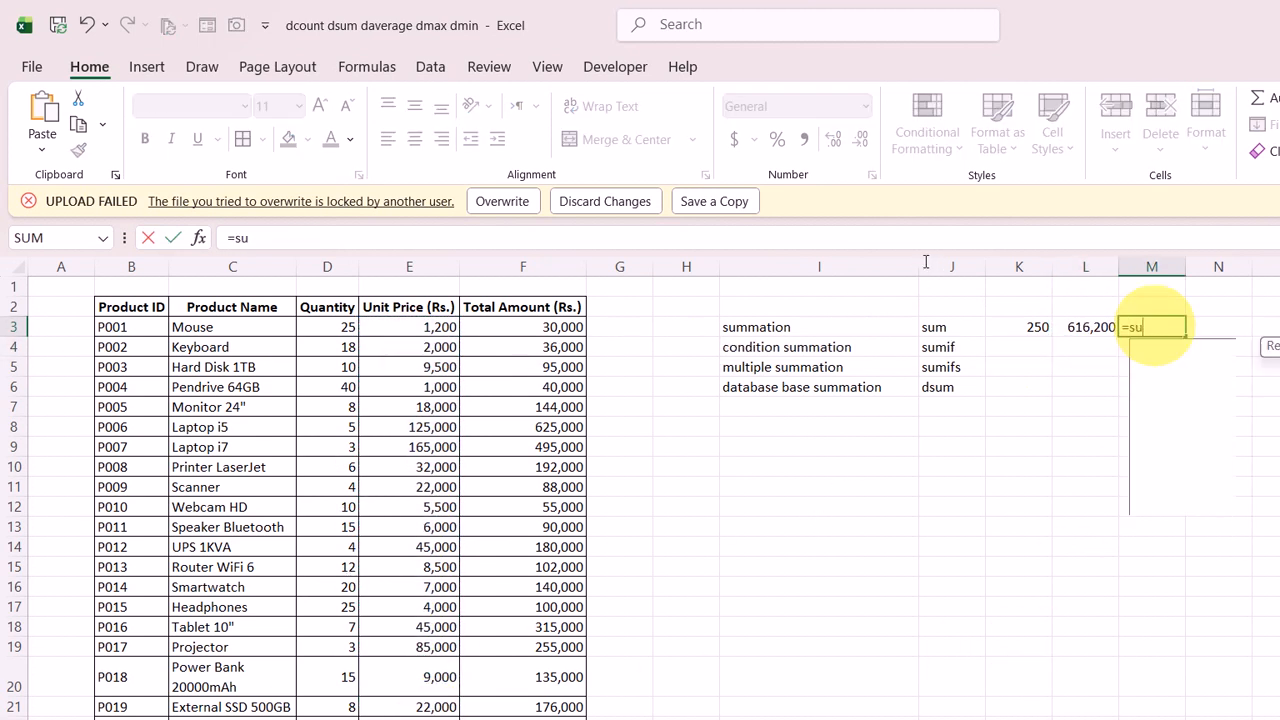
{"action": "key", "text": "Tab"}
{"action": "left_click_drag", "start_coordinate": [523, 327], "coordinate": [540, 716]}
{"action": "key", "text": "Return"}
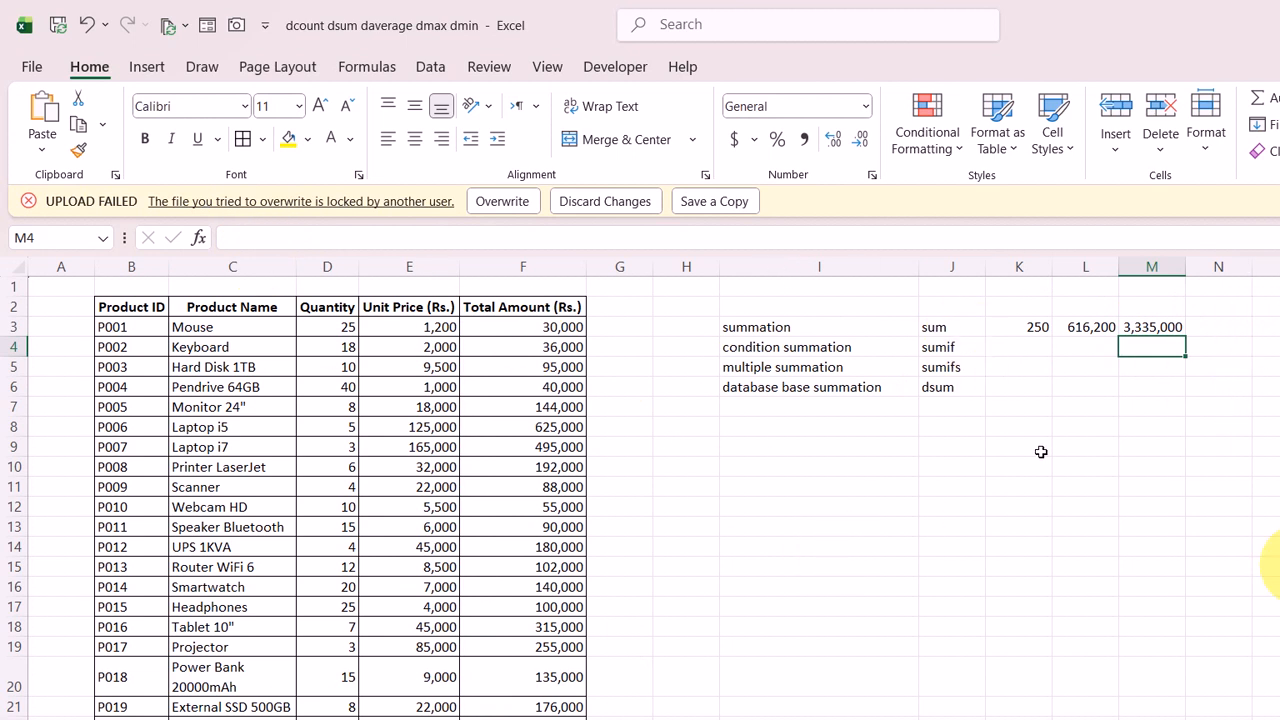
In K4, use SUMIF to sum the Quantity values where the product name in C3:C22 is "mouse"
{"action": "left_click", "coordinate": [1018, 347]}
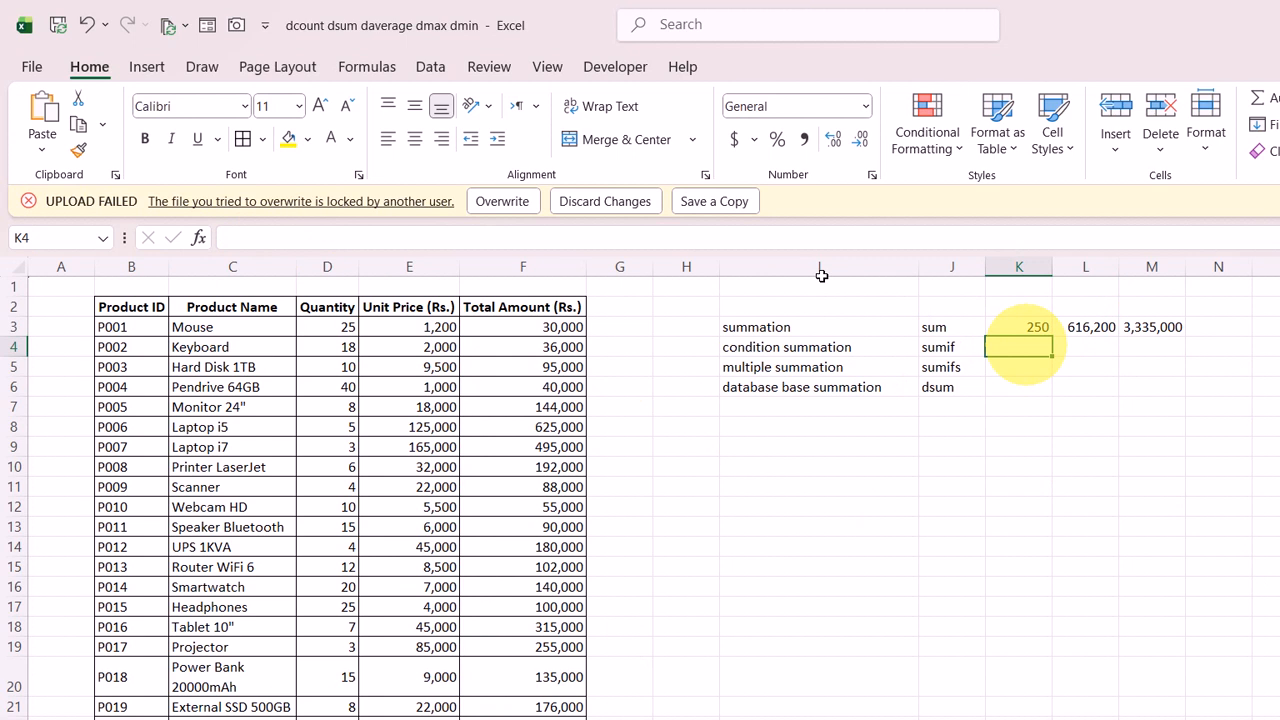
{"action": "type", "text": "=su"}
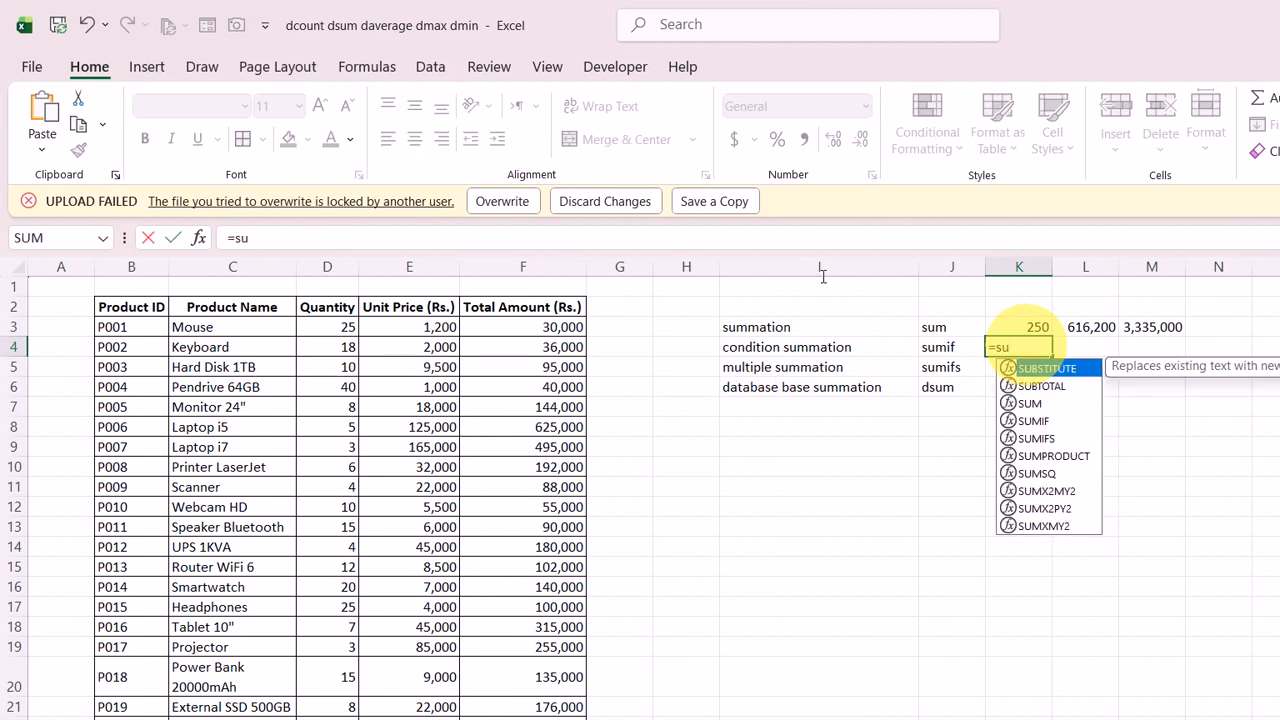
{"action": "type", "text": "mif"}
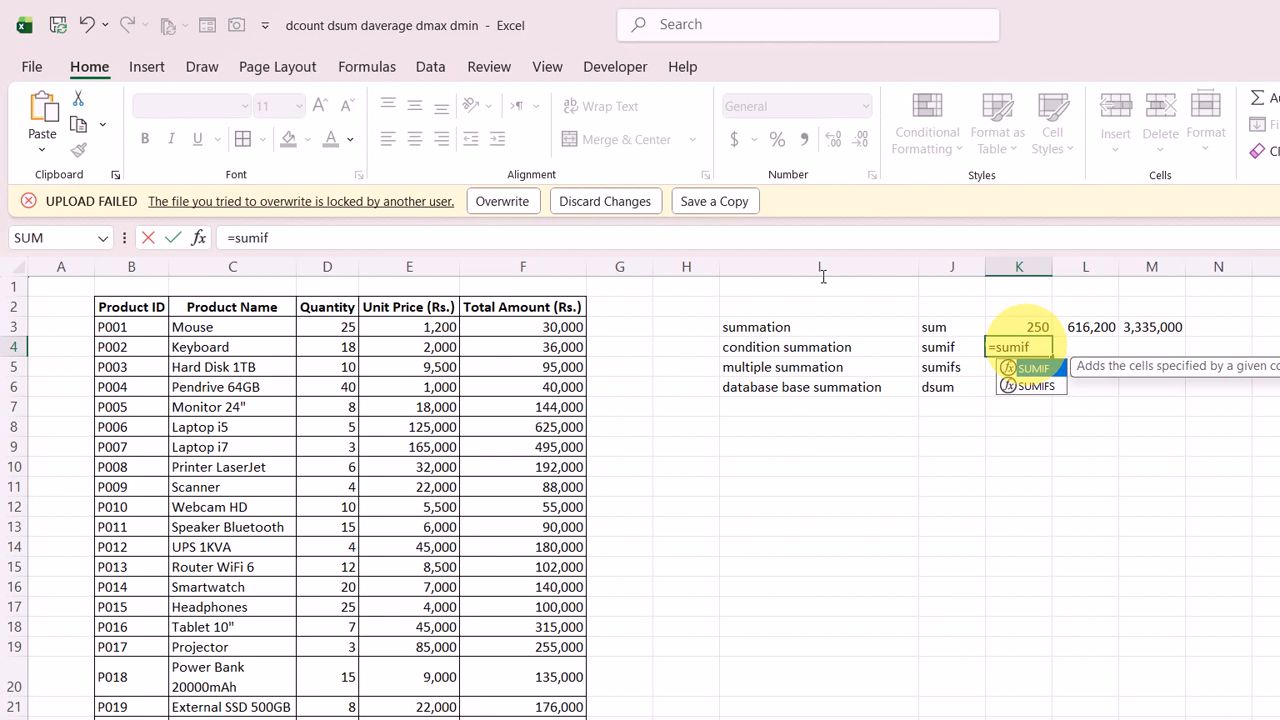
{"action": "key", "text": "Tab"}
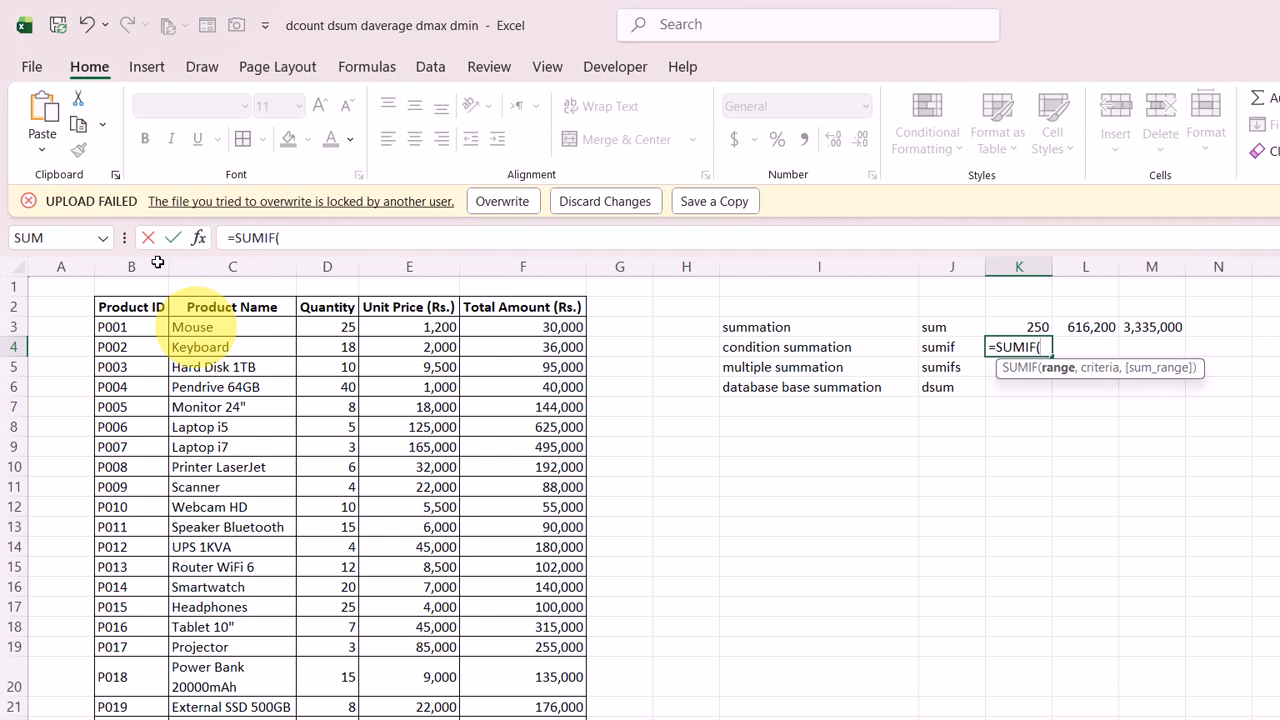
{"action": "left_click_drag", "start_coordinate": [200, 327], "coordinate": [200, 716]}
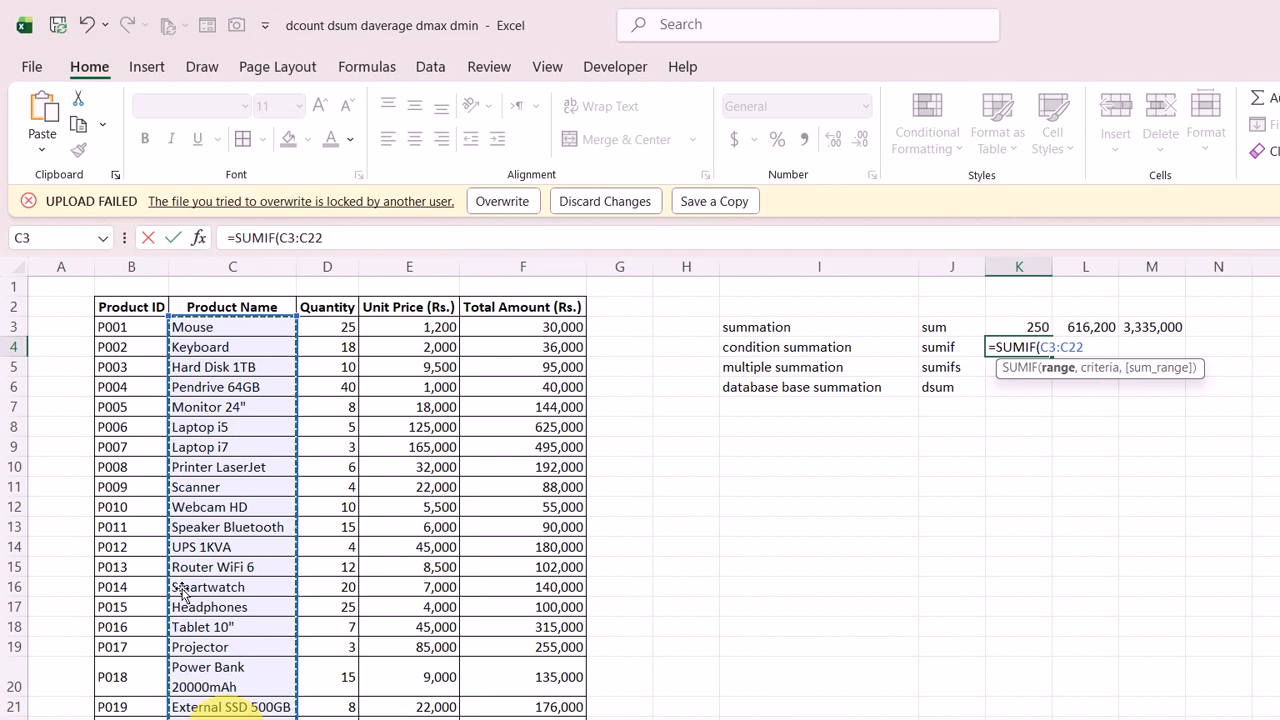
{"action": "type", "text": ","}
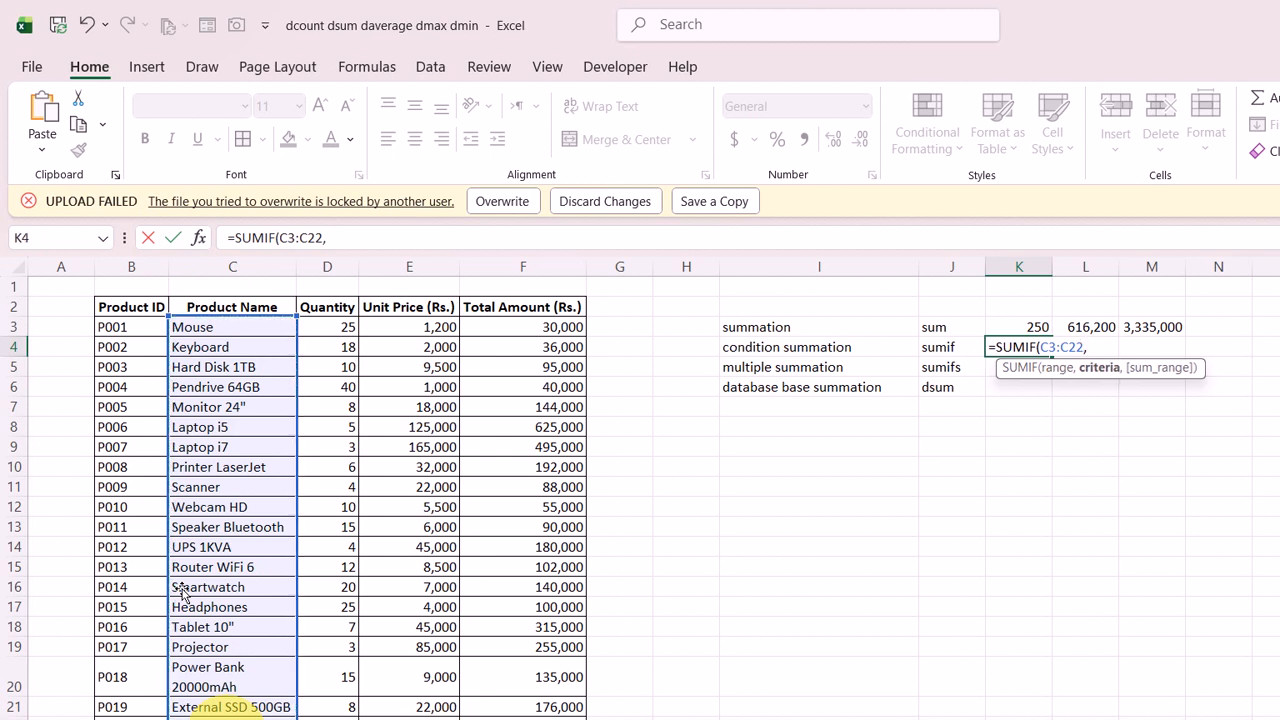
{"action": "type", "text": "\"mouse\","}
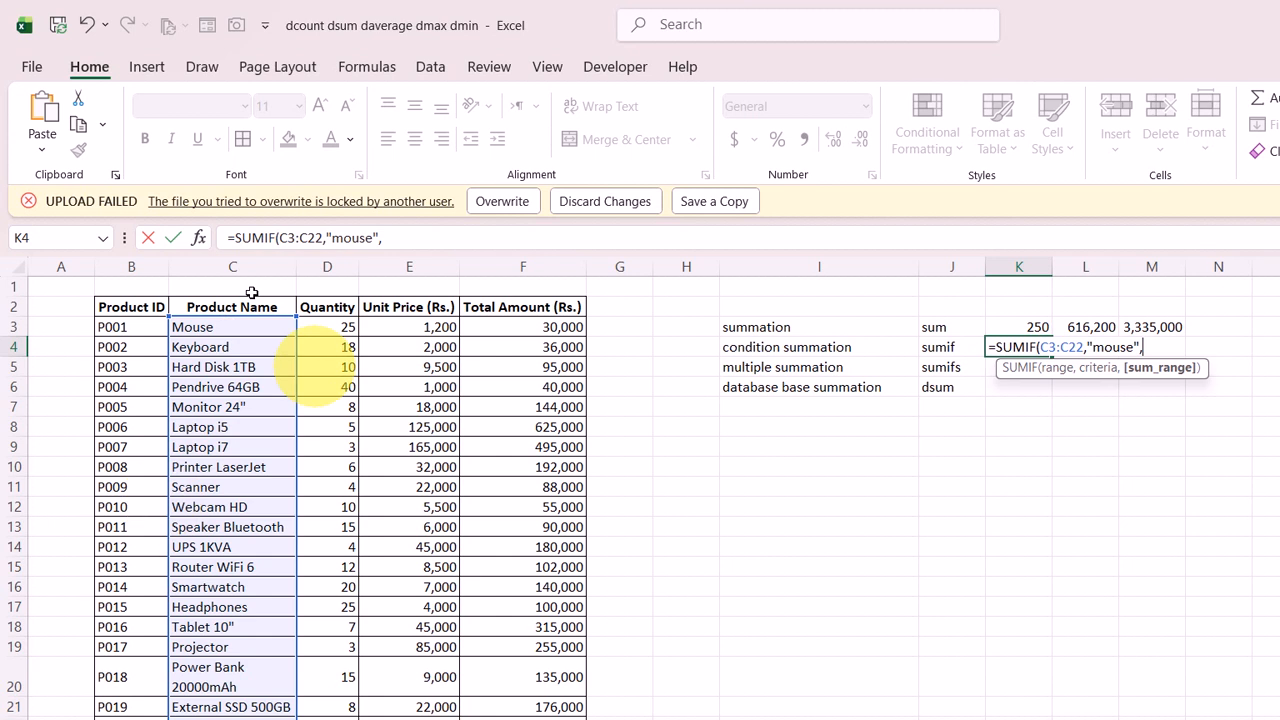
{"action": "left_click_drag", "start_coordinate": [327, 327], "coordinate": [340, 712]}
{"action": "key", "text": "Return"}
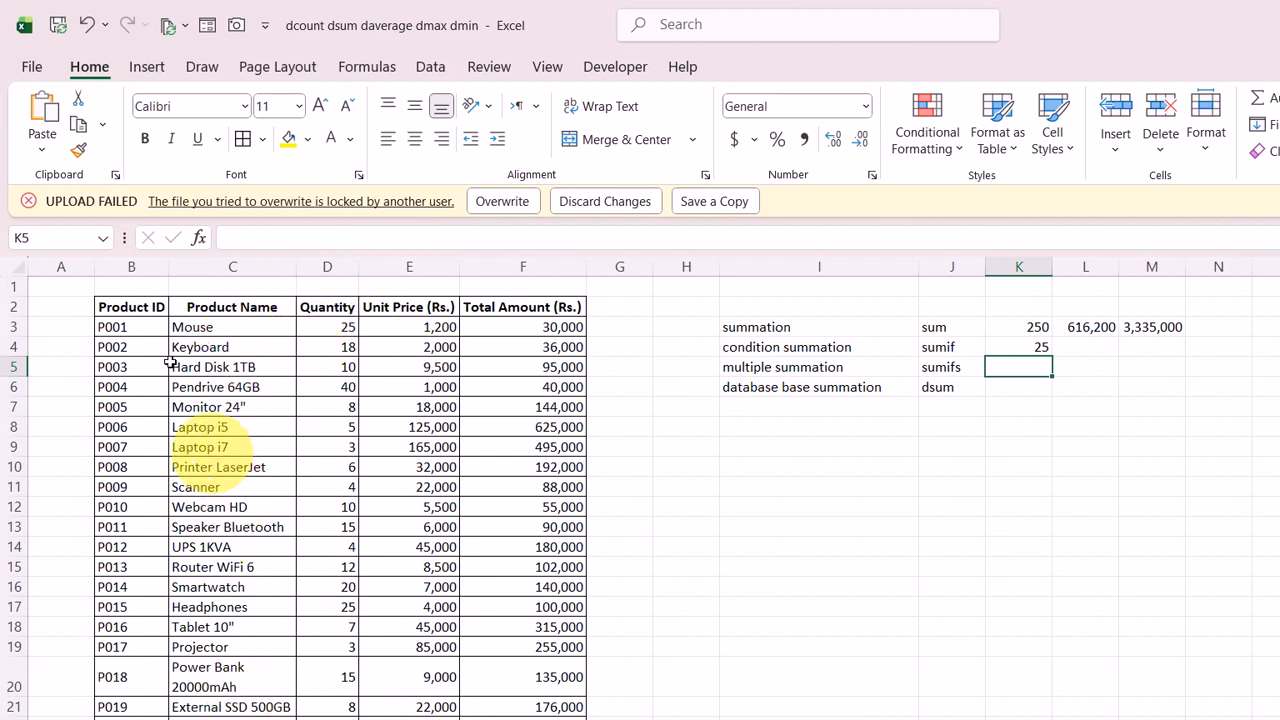
Replace the product name of P007 in C9 with Mouse
{"action": "left_click", "coordinate": [213, 445]}
{"action": "type", "text": "Mouse"}
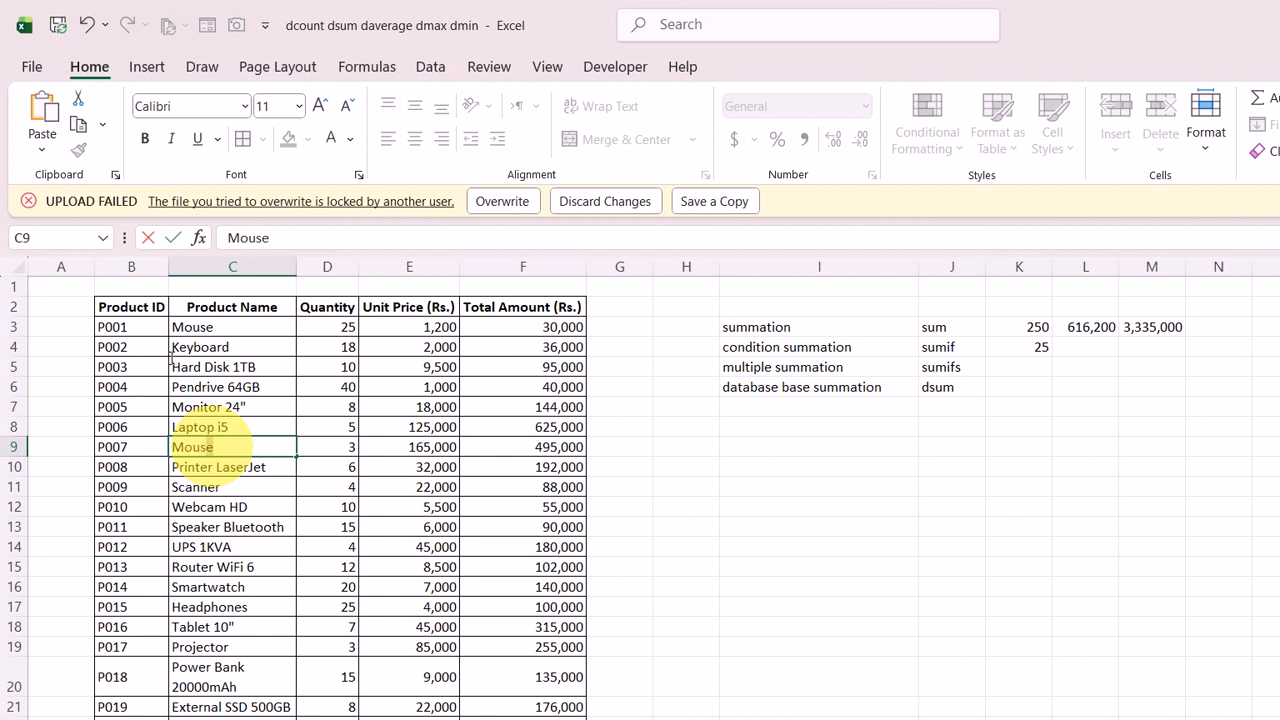
{"action": "key", "text": "Tab"}
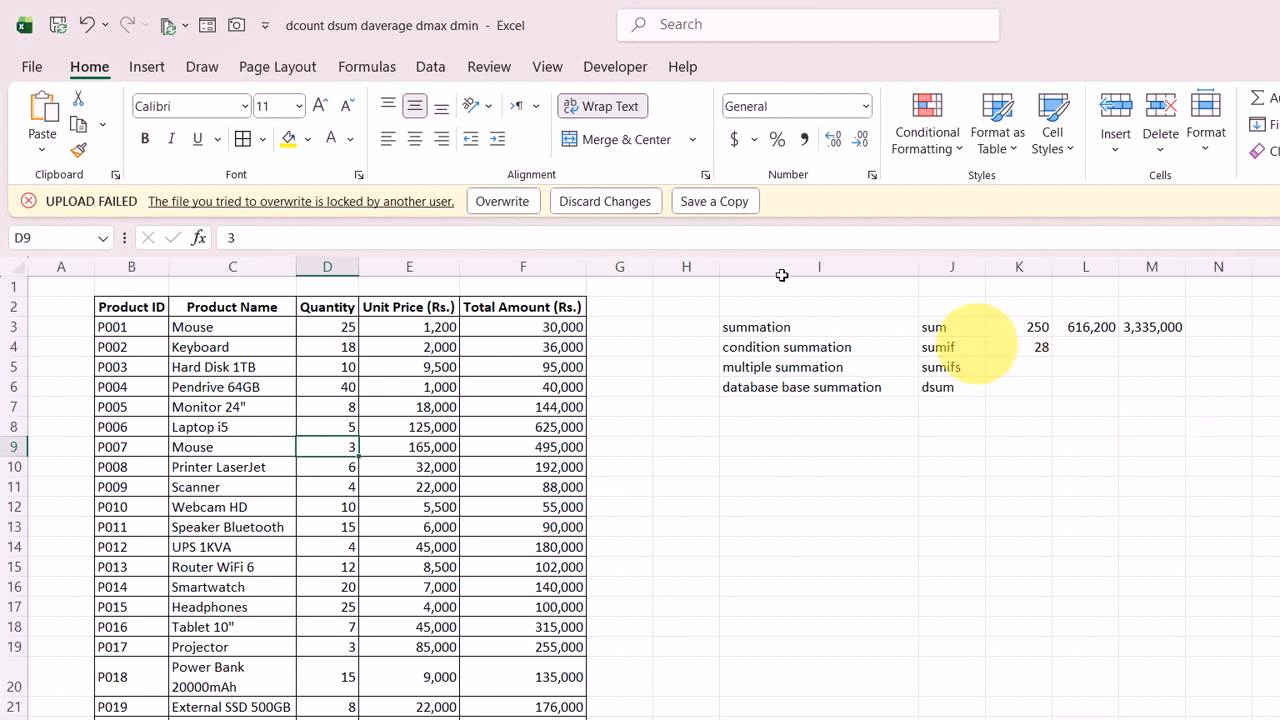
Start a SUMIFS formula in K5 with sum range D3:D22 and the first criterion "P002" on B3:B22
{"action": "left_click", "coordinate": [1030, 368]}
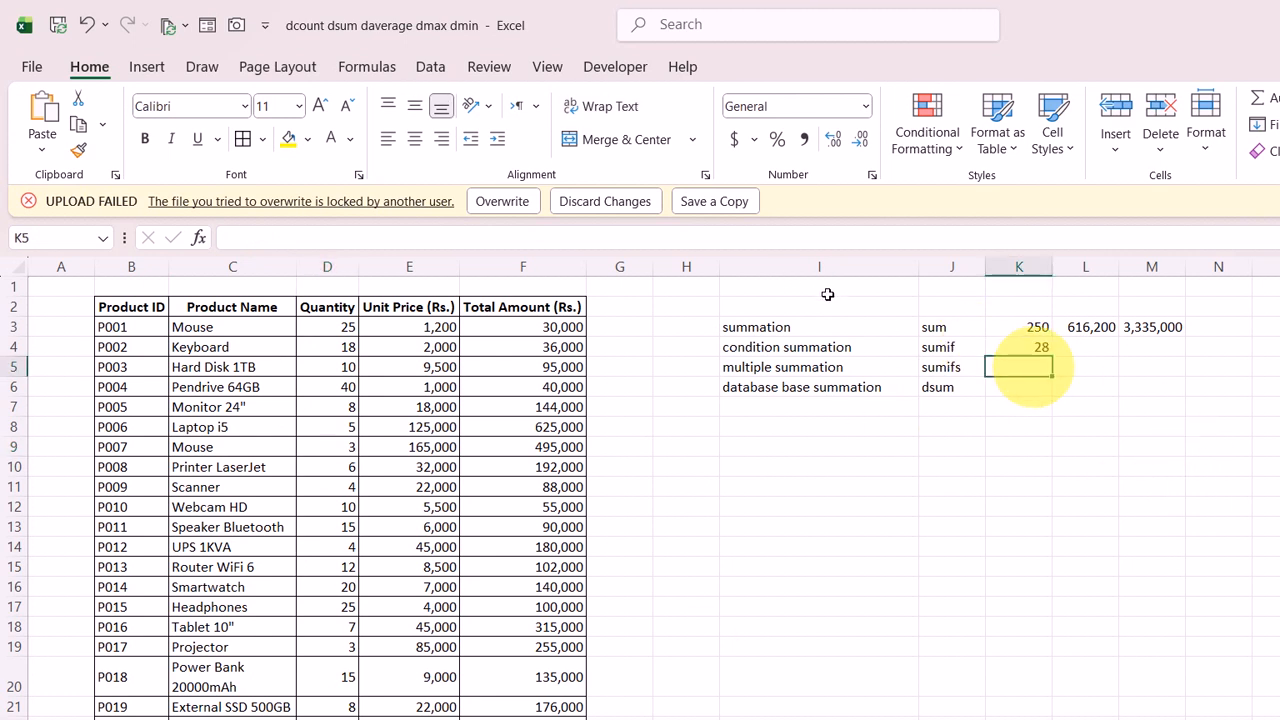
{"action": "type", "text": "=sumif"}
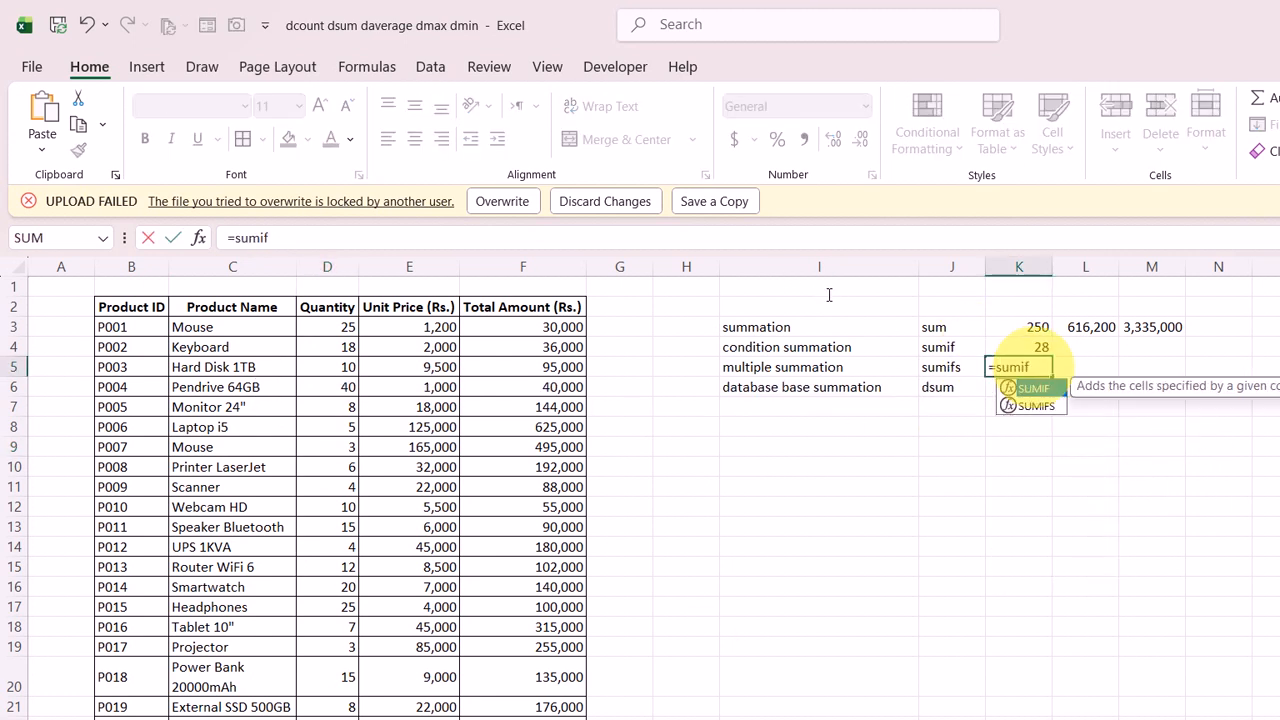
{"action": "type", "text": "s"}
{"action": "key", "text": "Tab"}
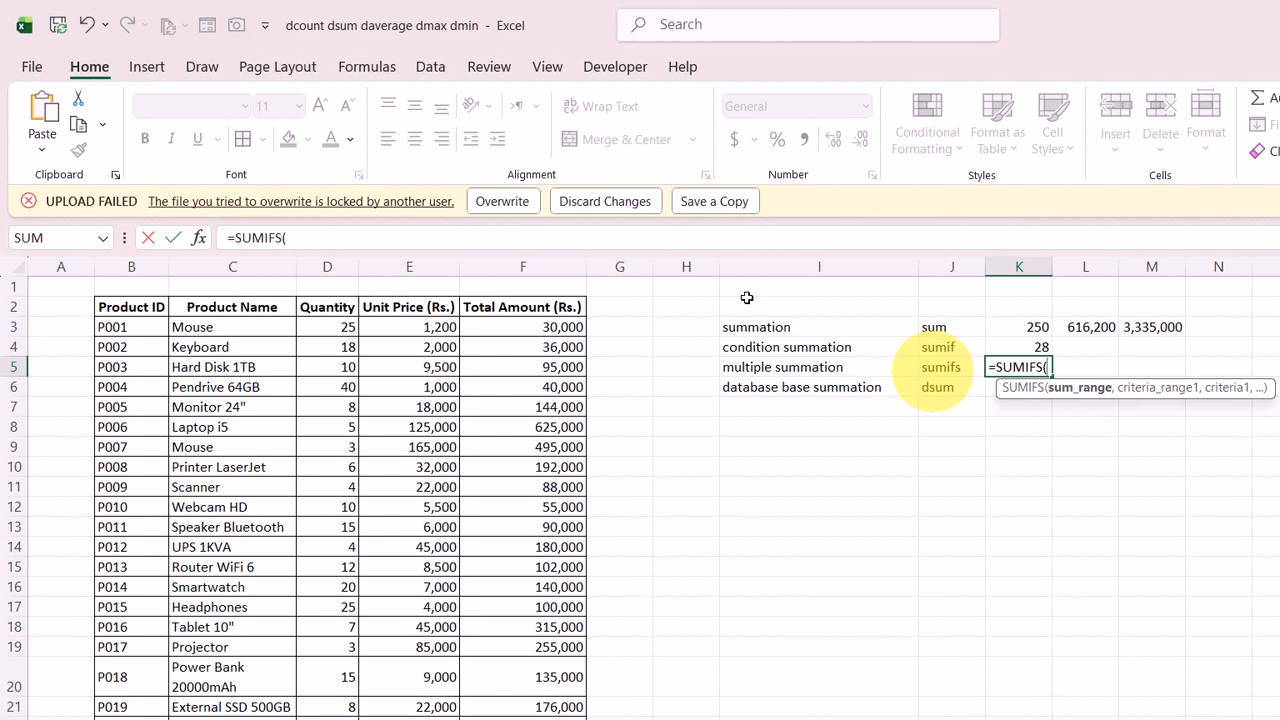
{"action": "left_click_drag", "start_coordinate": [329, 327], "coordinate": [330, 712]}
{"action": "type", "text": ","}
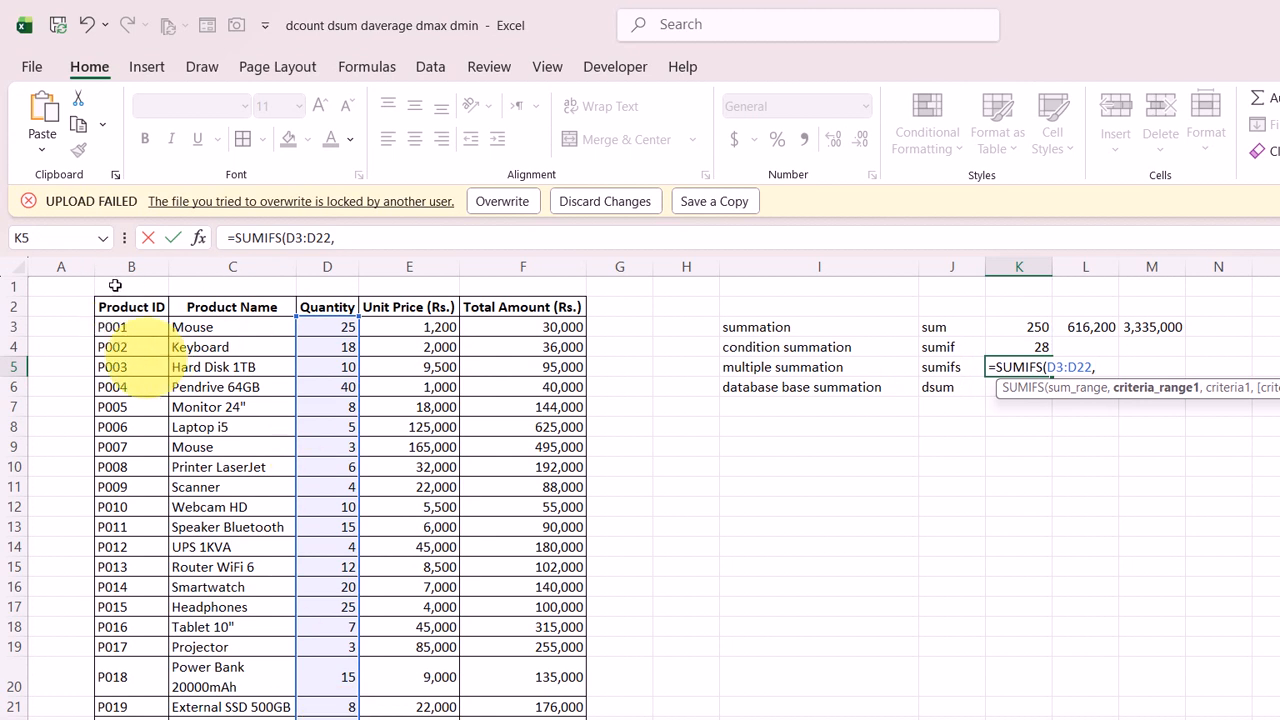
{"action": "left_click_drag", "start_coordinate": [112, 327], "coordinate": [112, 710]}
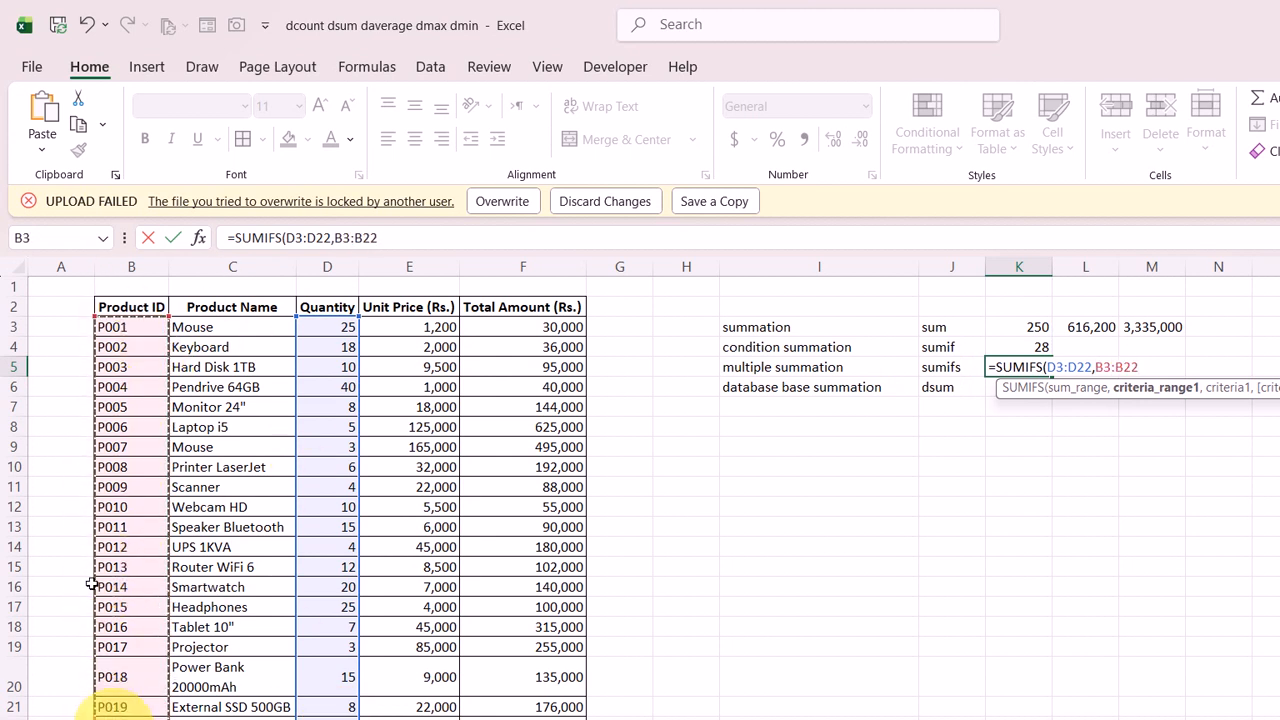
{"action": "type", "text": ","}
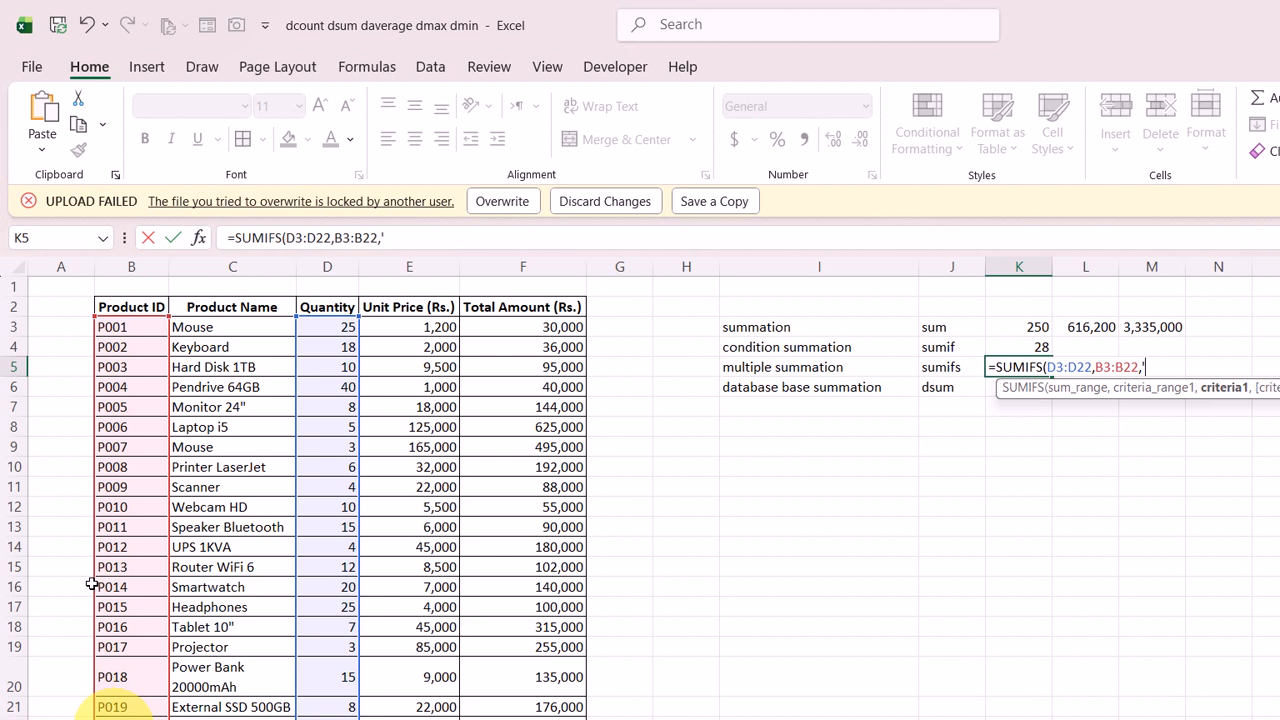
{"action": "type", "text": "\"P002\","}
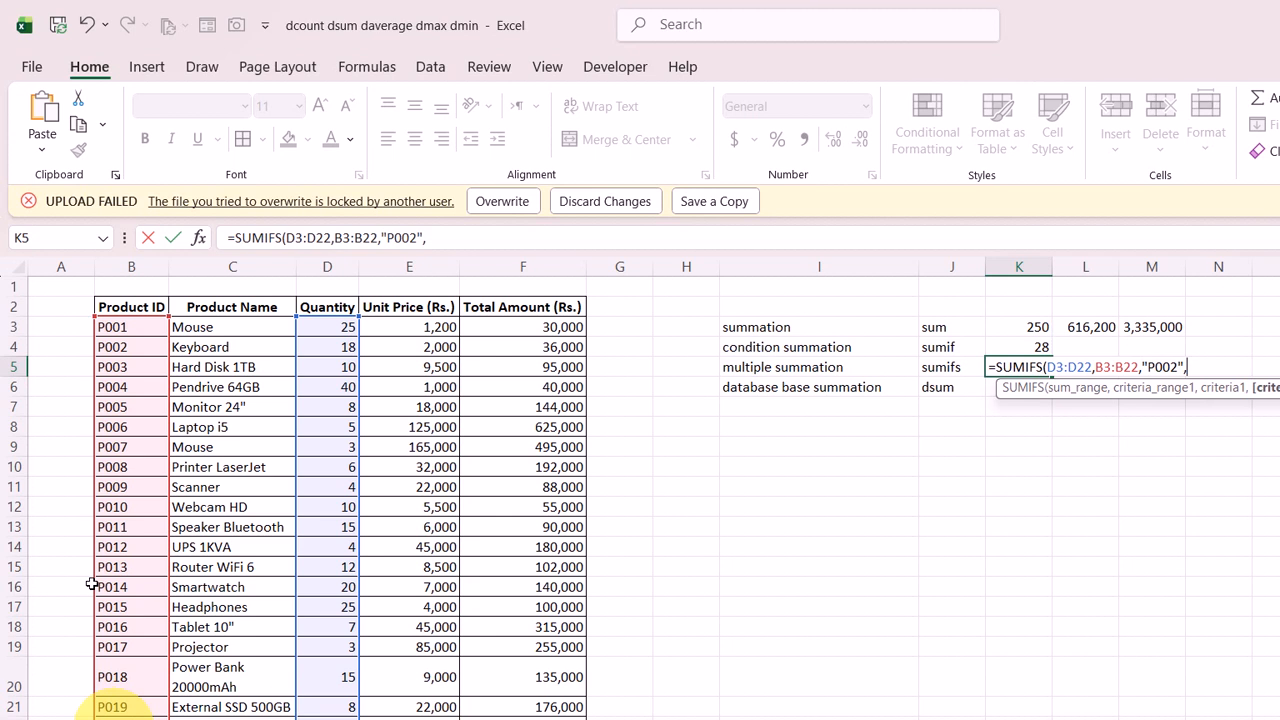
Complete the SUMIFS formula in K5 with the second criterion "Keyboard" on C3:C22
{"action": "left_click", "coordinate": [225, 327]}
{"action": "left_click_drag", "start_coordinate": [225, 327], "coordinate": [200, 707]}
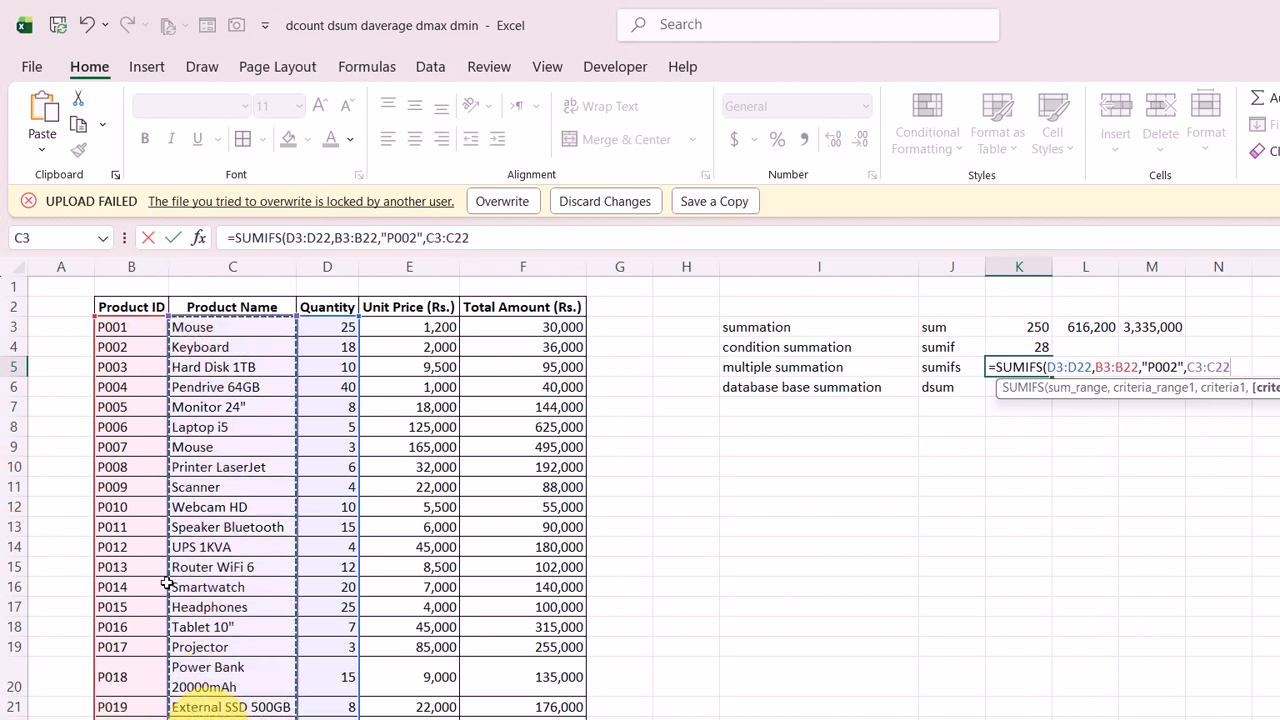
{"action": "type", "text": ","}
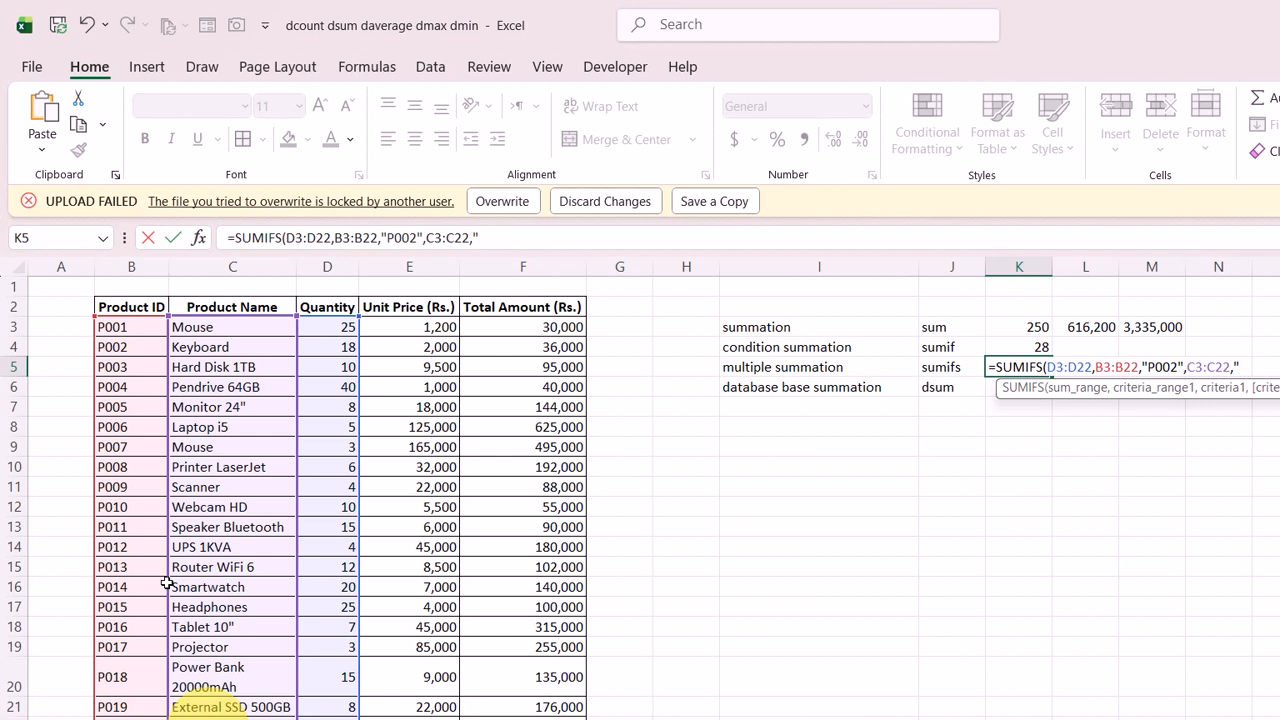
{"action": "type", "text": "\"Keyboa"}
{"action": "type", "text": ")"}
{"action": "key", "text": "Return"}
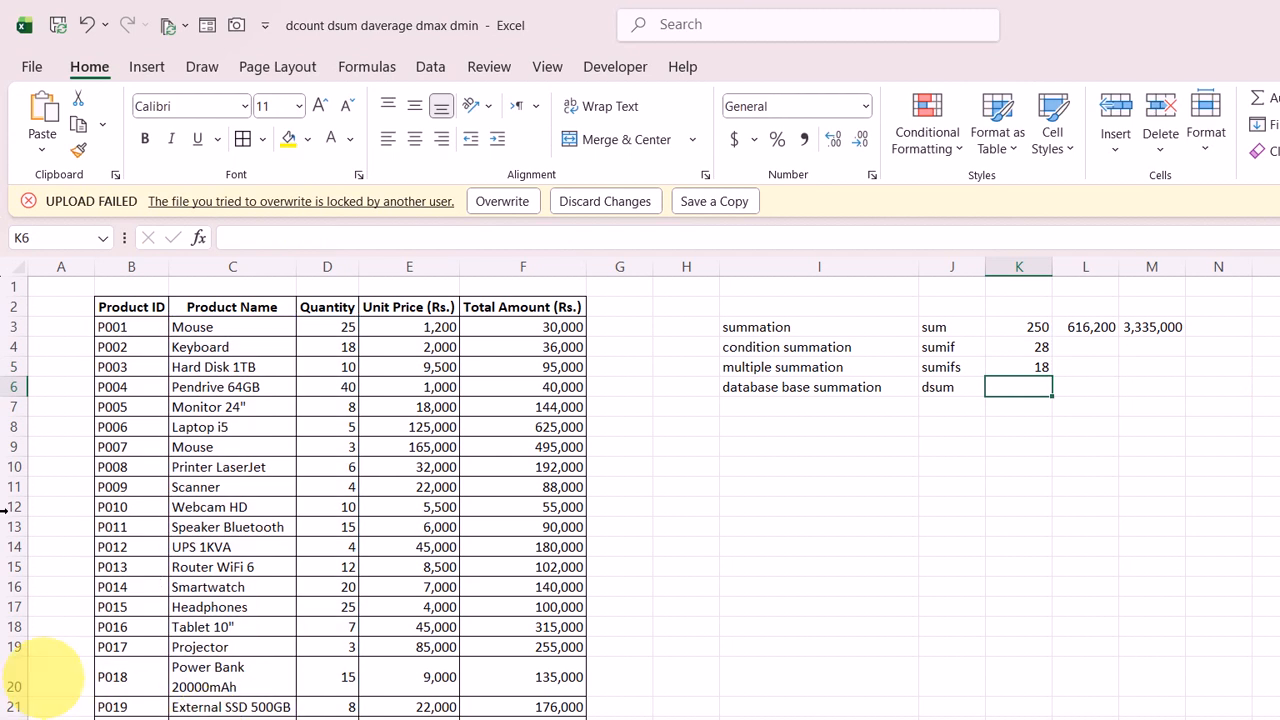
Copy the P002 Keyboard ID and name over B14:C14 and B19:C19, and check the SUMIFS formula in K5
{"action": "left_click_drag", "start_coordinate": [125, 347], "coordinate": [265, 347]}
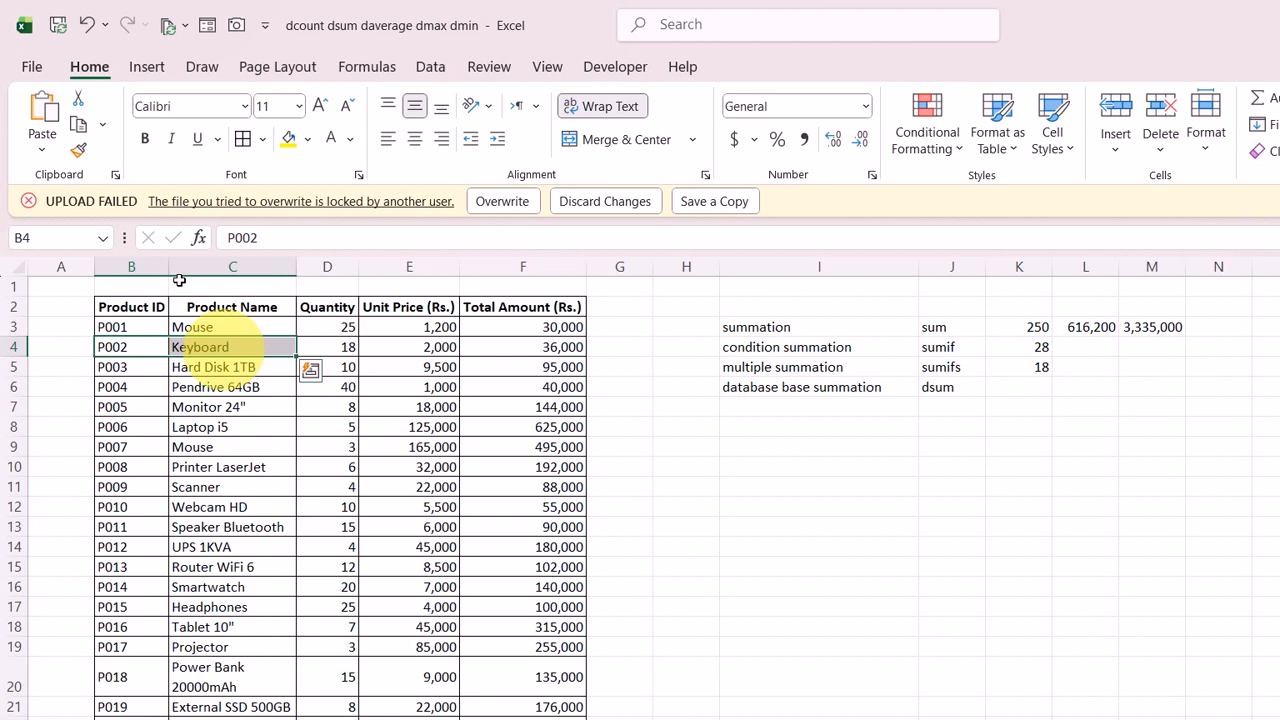
{"action": "key", "text": "ctrl+c"}
{"action": "left_click", "coordinate": [120, 547]}
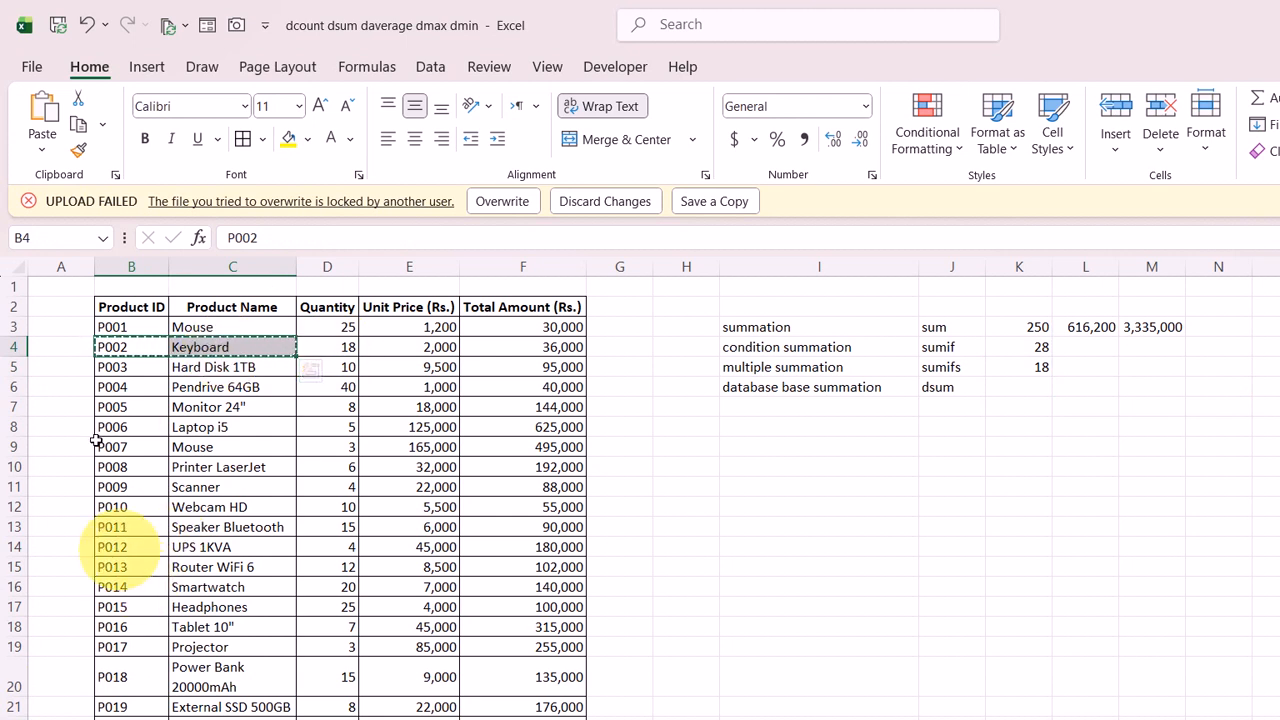
{"action": "key", "text": "ctrl+v"}
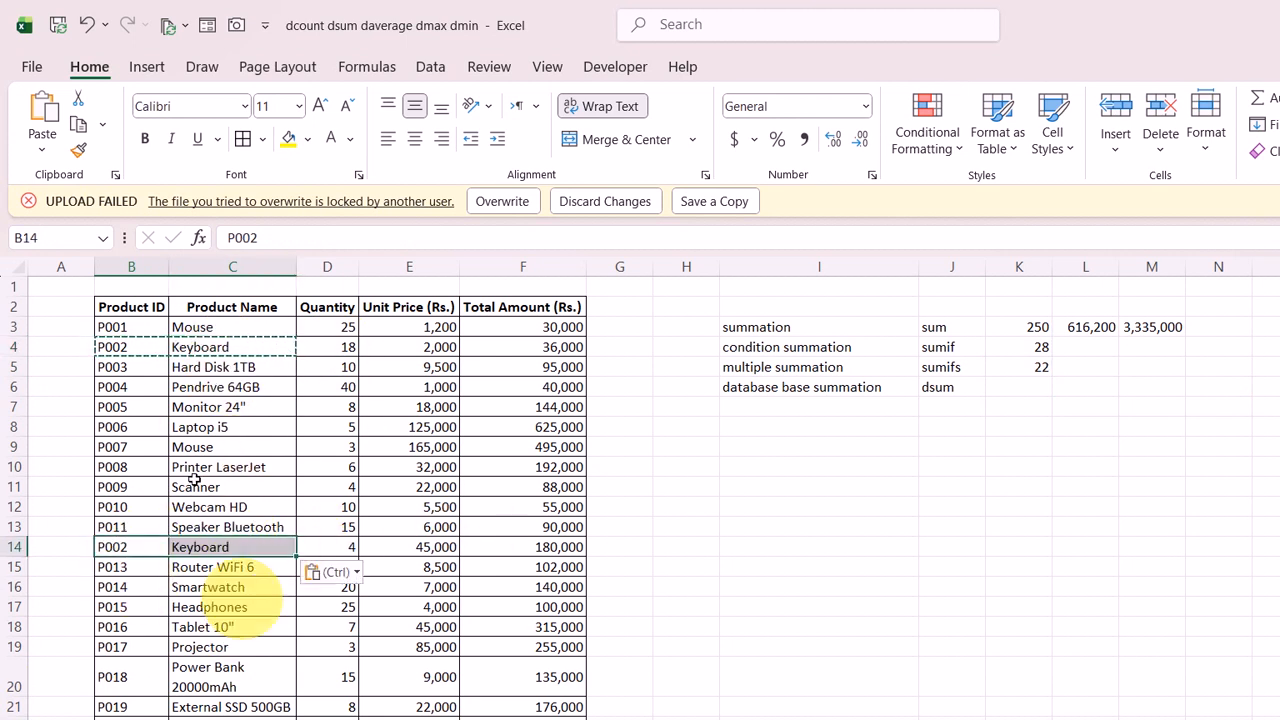
{"action": "left_click", "coordinate": [117, 647]}
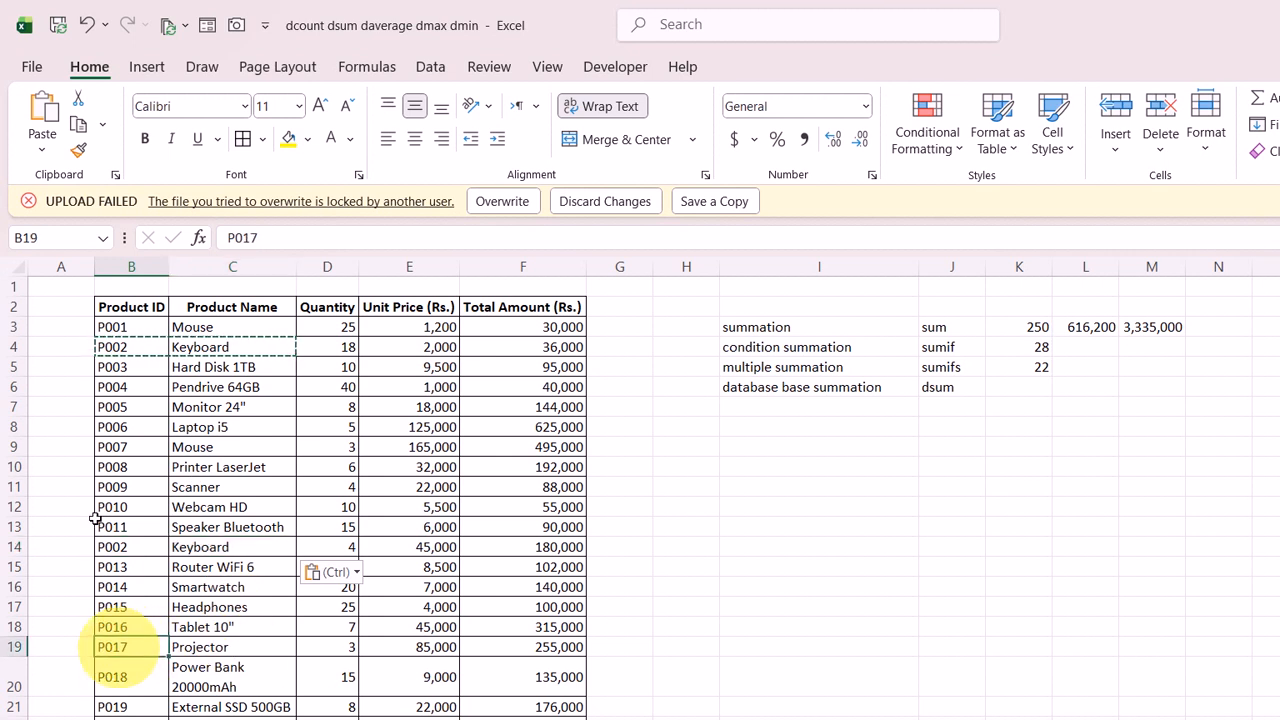
{"action": "key", "text": "ctrl+v"}
{"action": "key", "text": "Escape"}
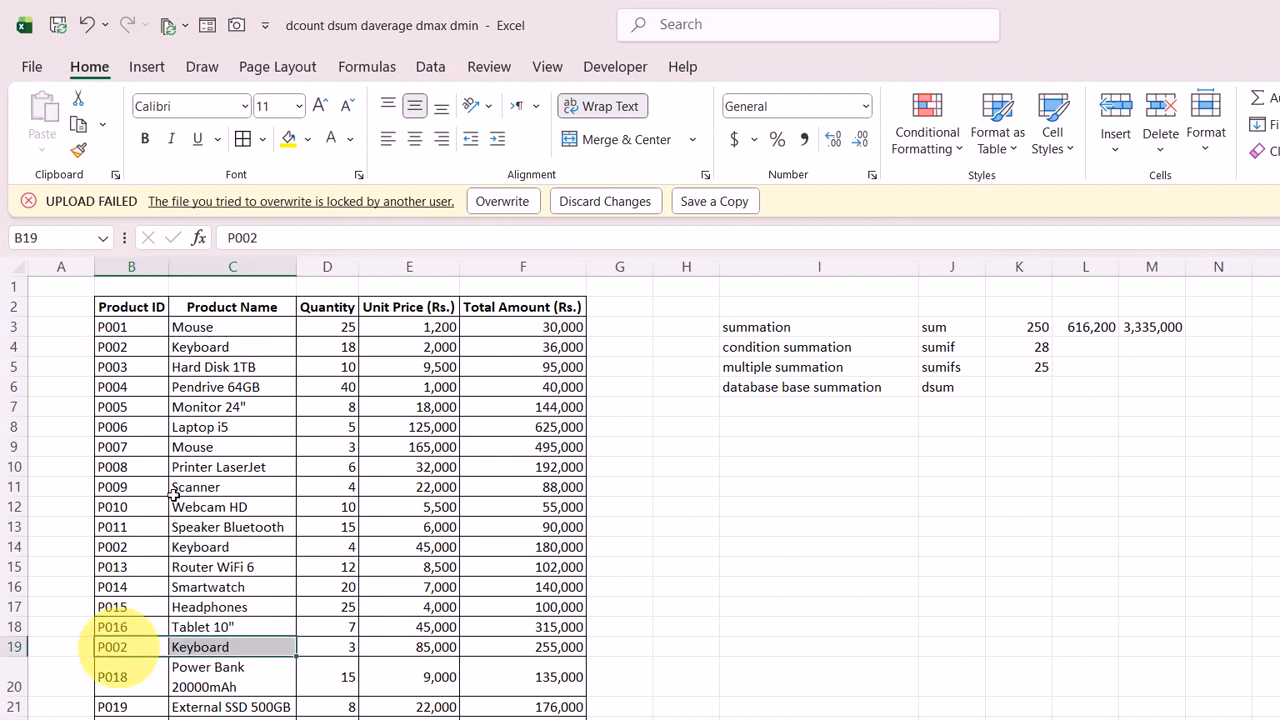
{"action": "left_click", "coordinate": [1040, 366]}
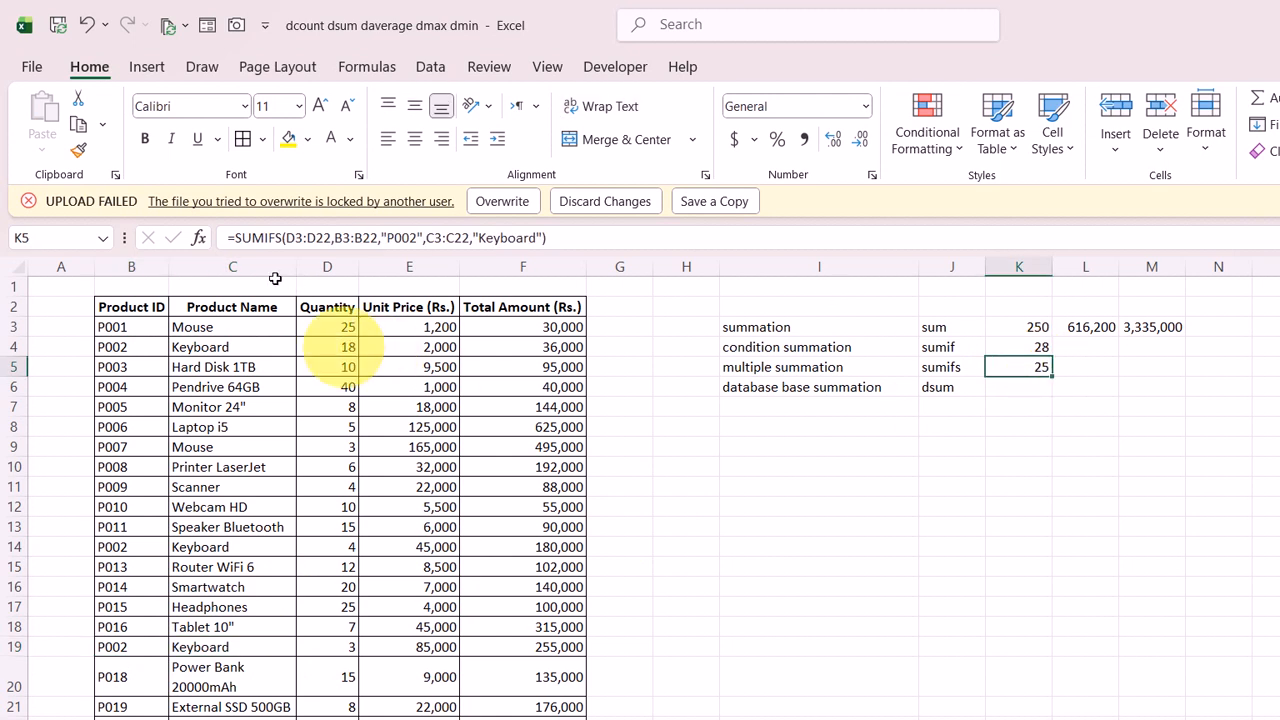
{"action": "left_click", "coordinate": [335, 347]}
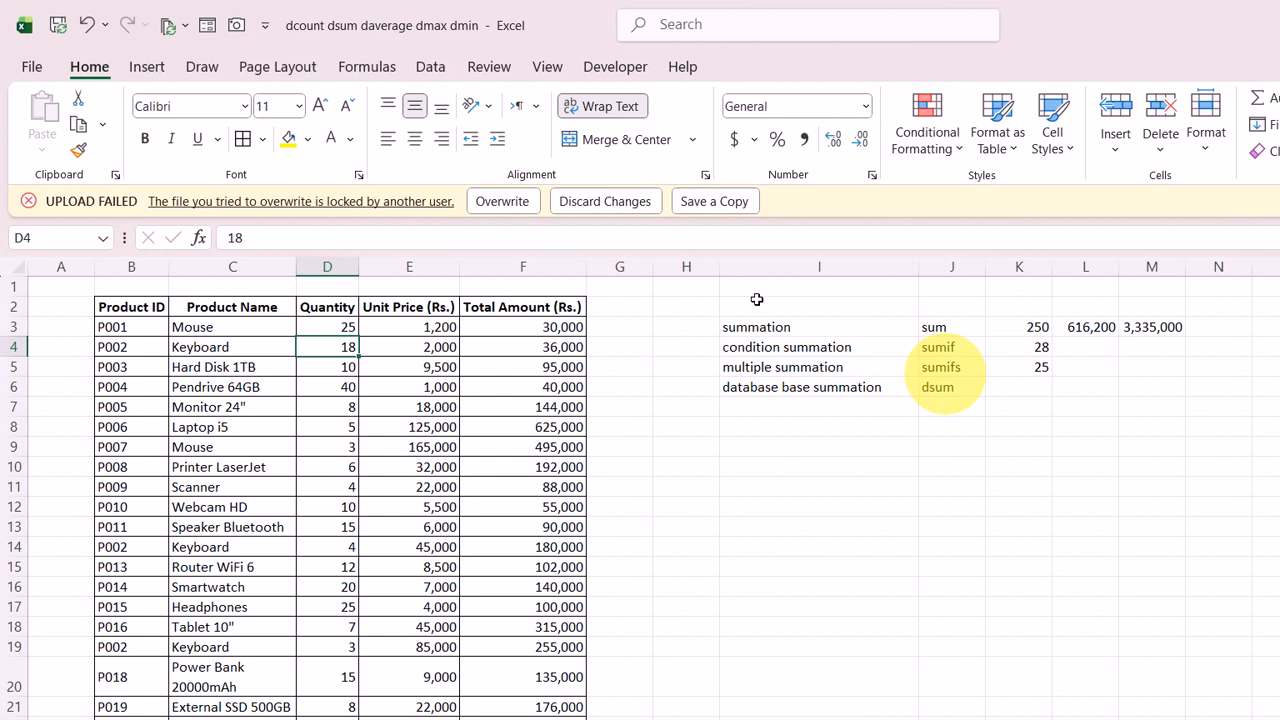
Left-align the Product Name header in C2
{"action": "left_click", "coordinate": [1018, 387]}
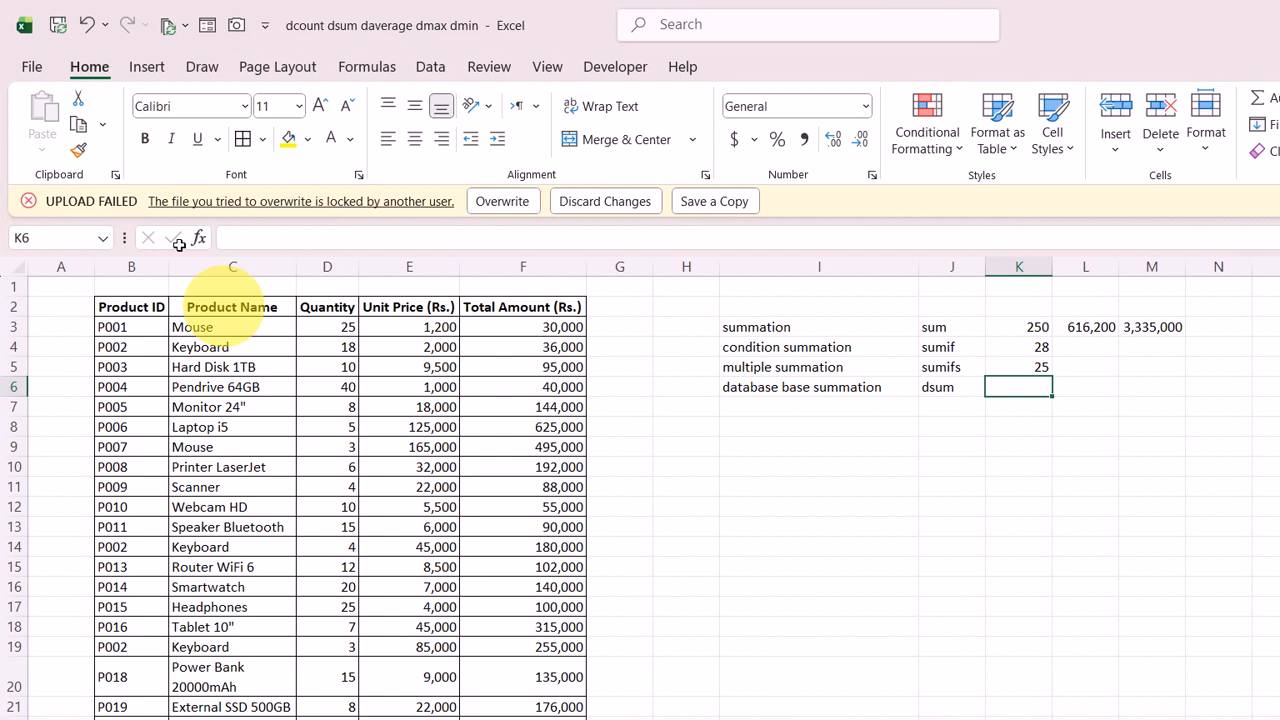
{"action": "left_click", "coordinate": [232, 307]}
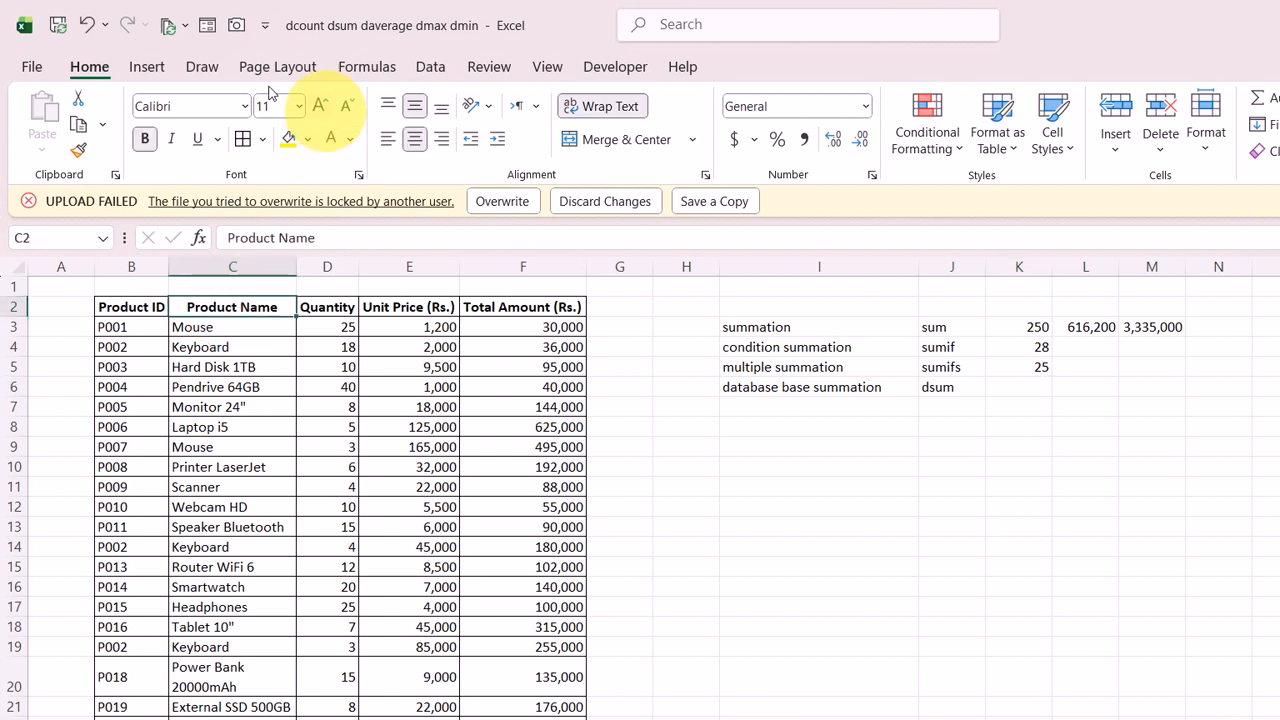
{"action": "left_click", "coordinate": [387, 139]}
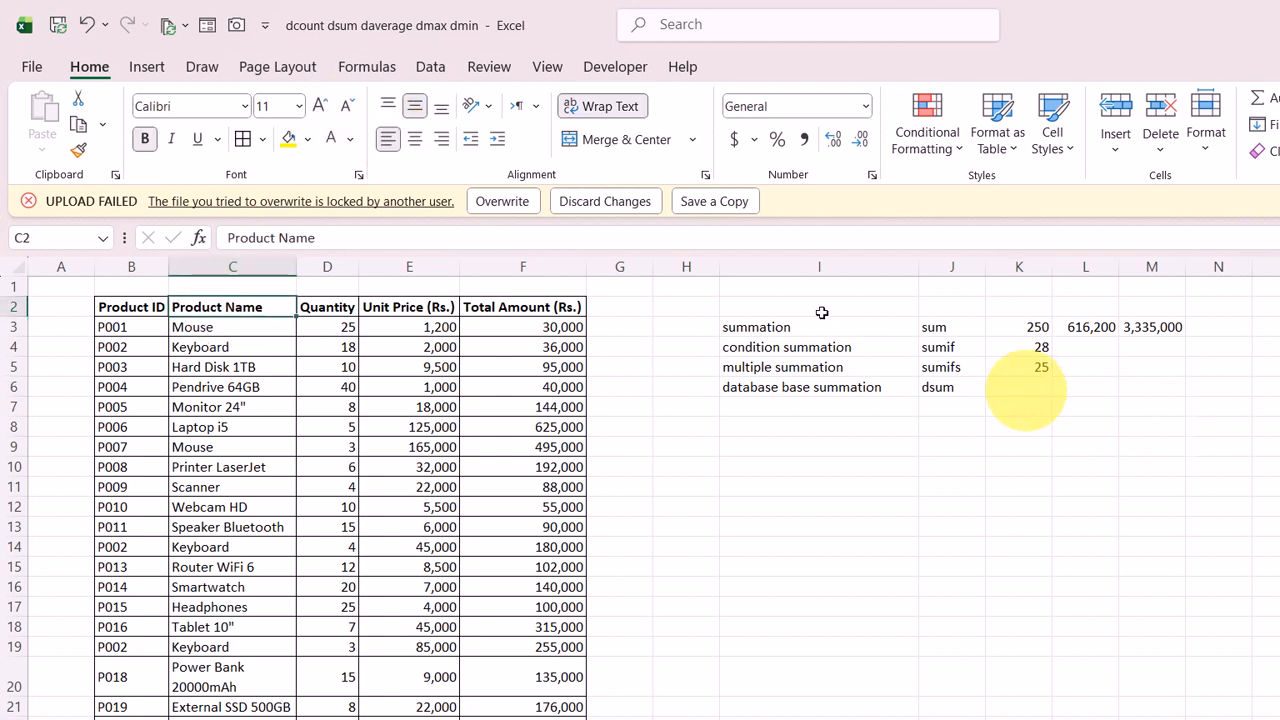
Start a DSUM formula in K6 with the product table B2:F22 as the database
{"action": "left_click", "coordinate": [1019, 387]}
{"action": "type", "text": "=dsu"}
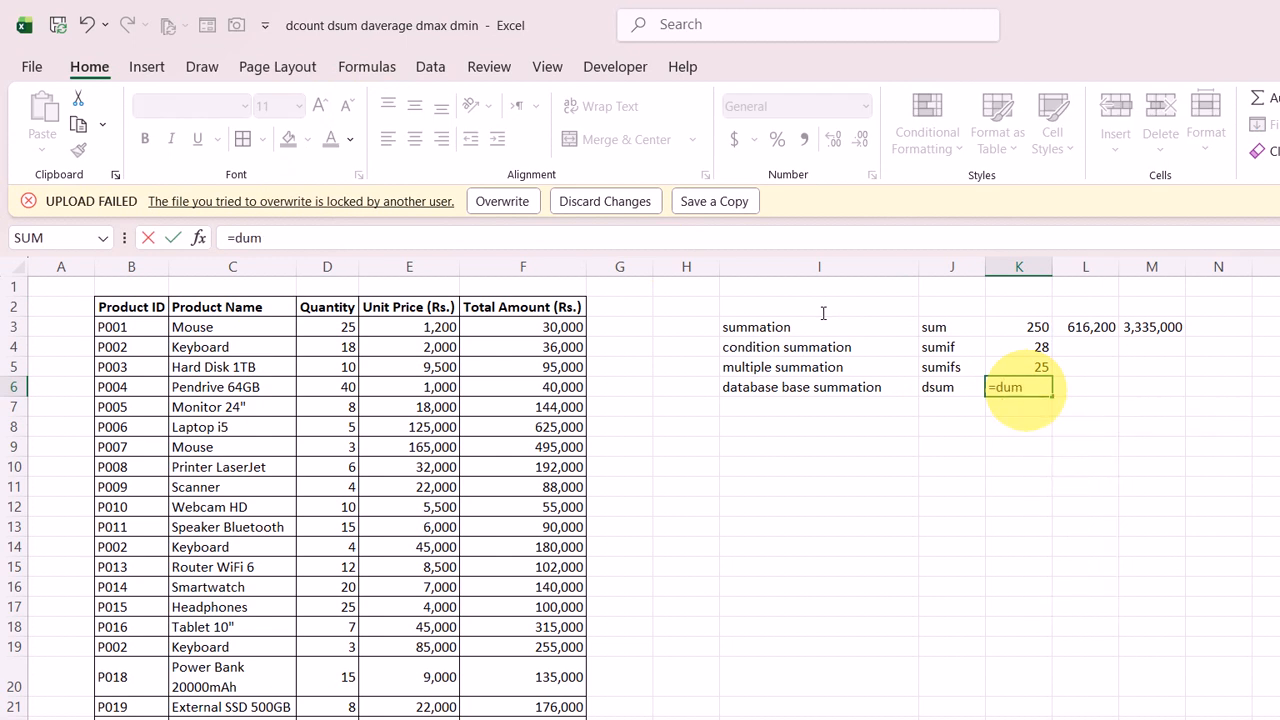
{"action": "type", "text": "m"}
{"action": "key", "text": "Tab"}
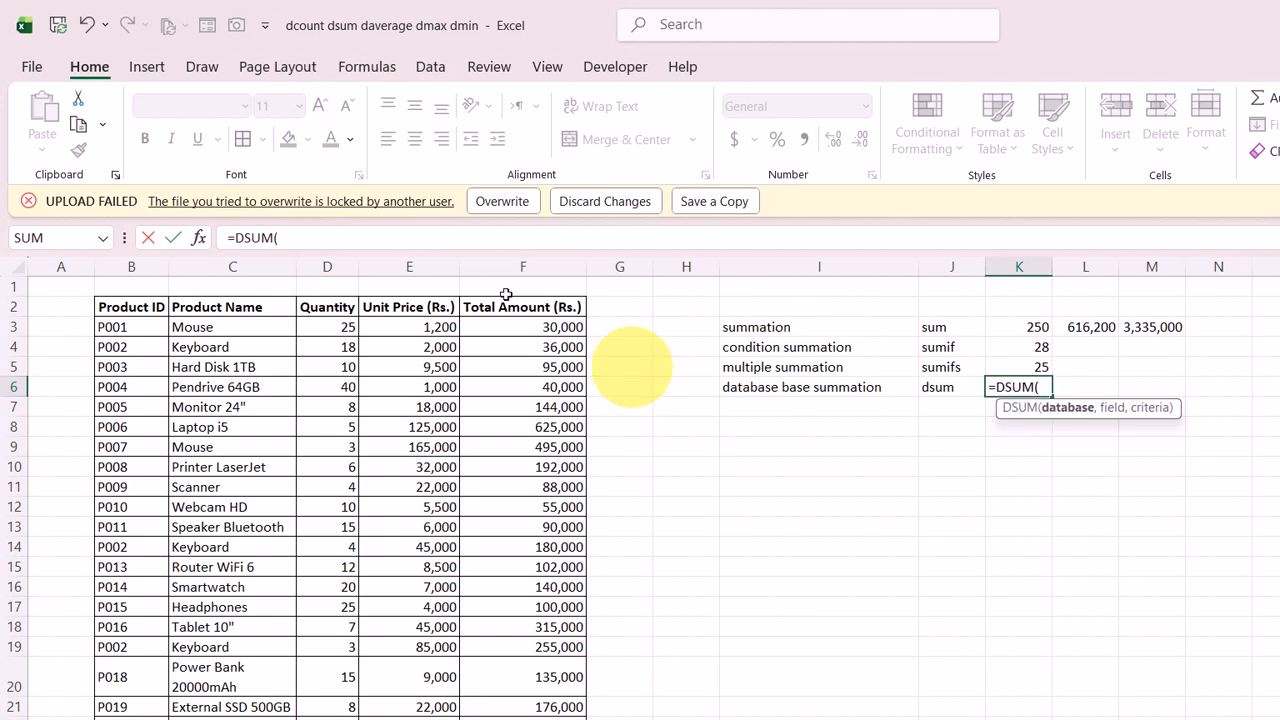
{"action": "left_click_drag", "start_coordinate": [131, 307], "coordinate": [577, 712]}
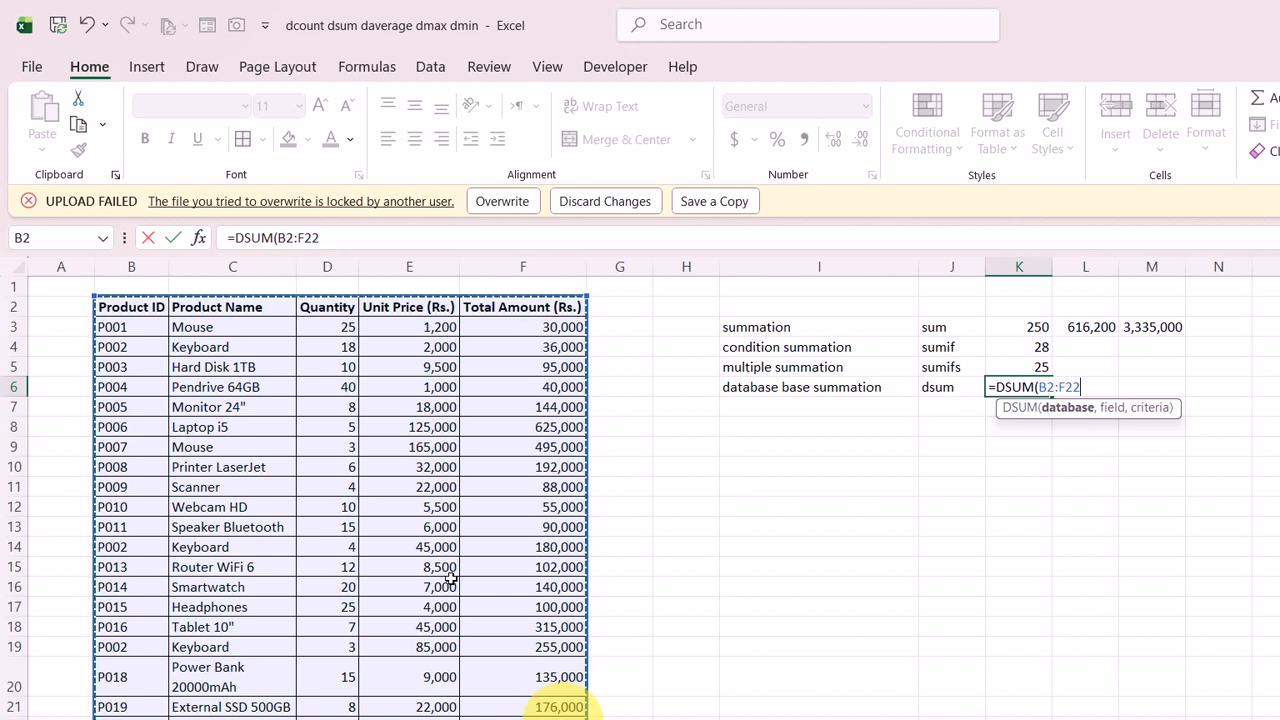
{"action": "type", "text": ","}
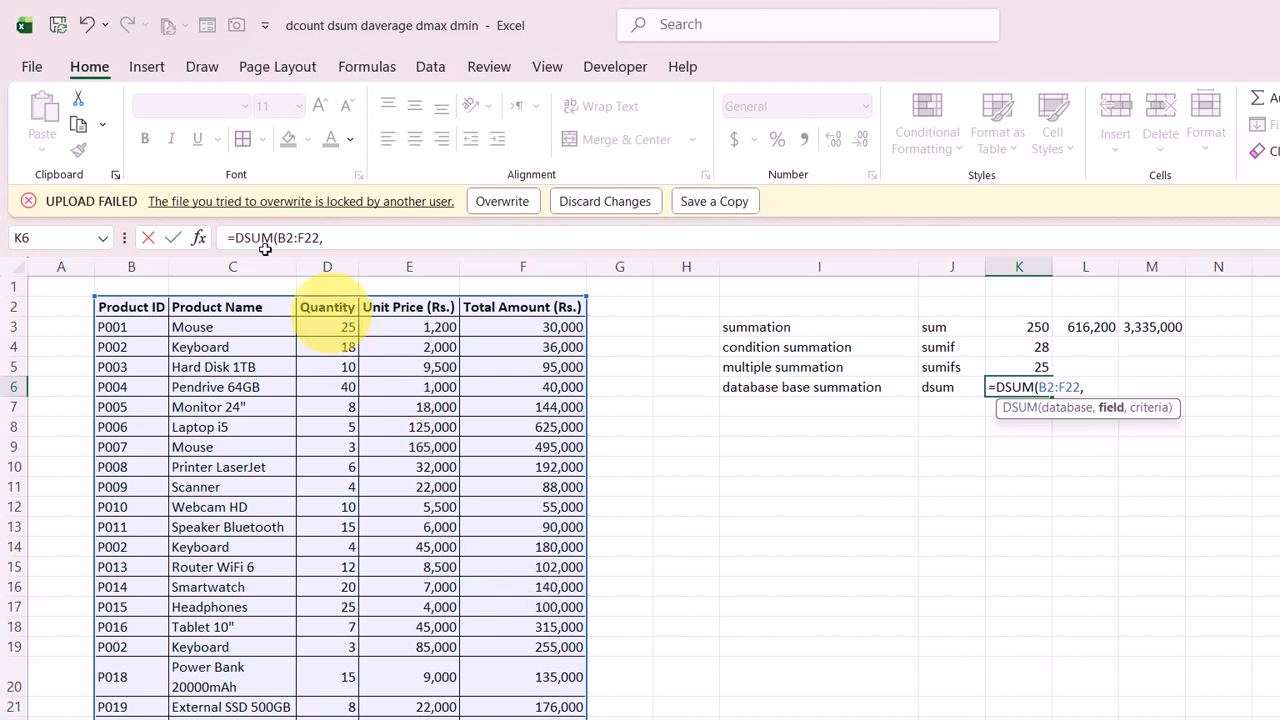
Complete the DSUM formula in K6 with the Quantity header D2 as field and I7:I8 as criteria range
{"action": "left_click", "coordinate": [326, 310]}
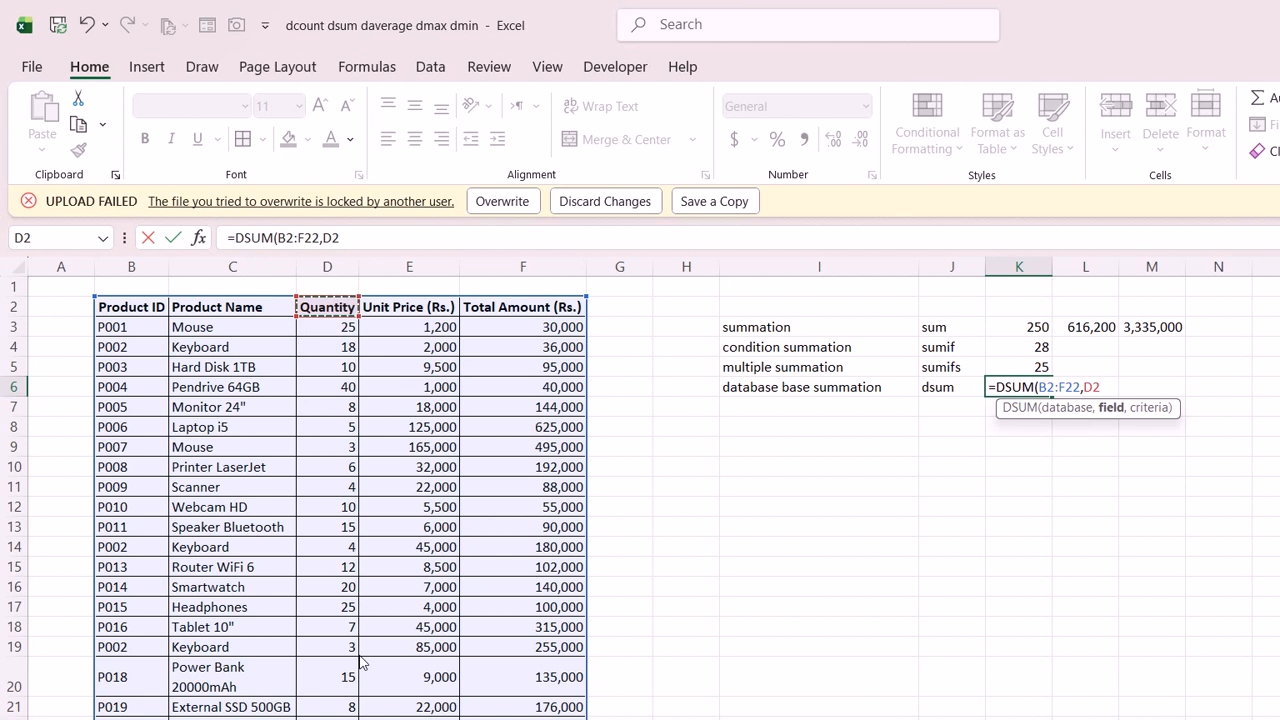
{"action": "type", "text": ","}
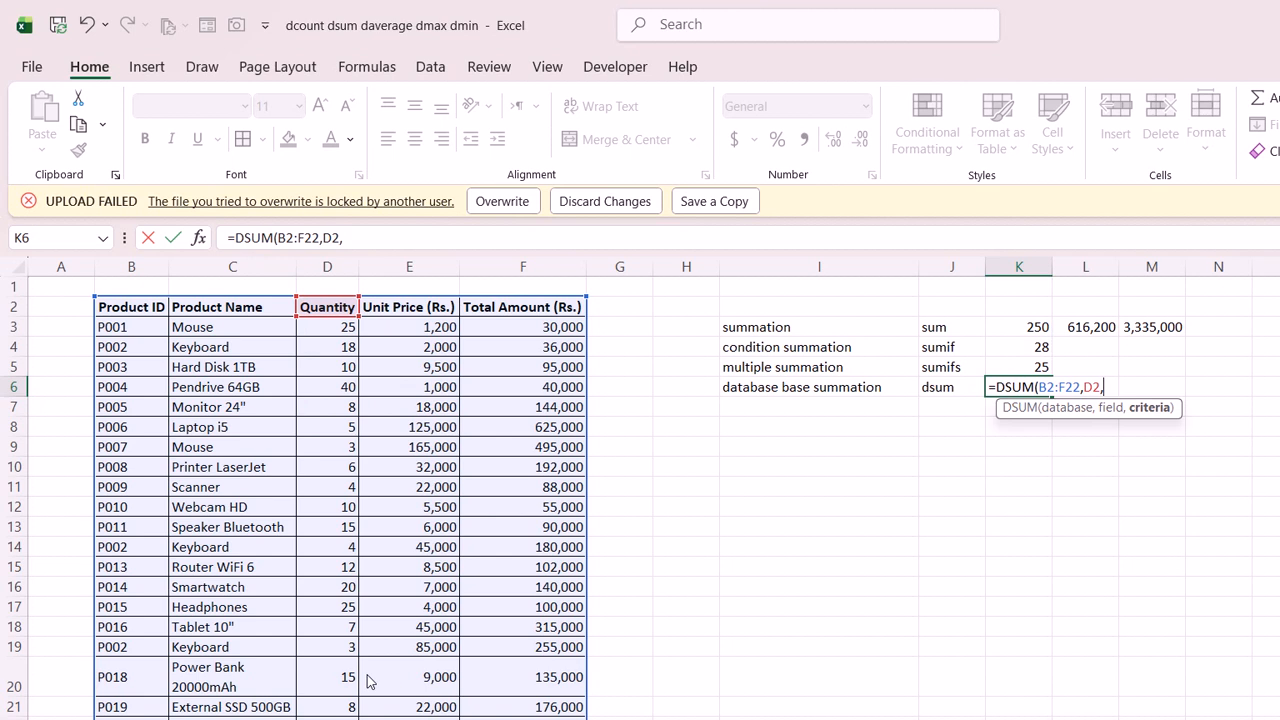
{"action": "left_click_drag", "start_coordinate": [850, 408], "coordinate": [850, 425]}
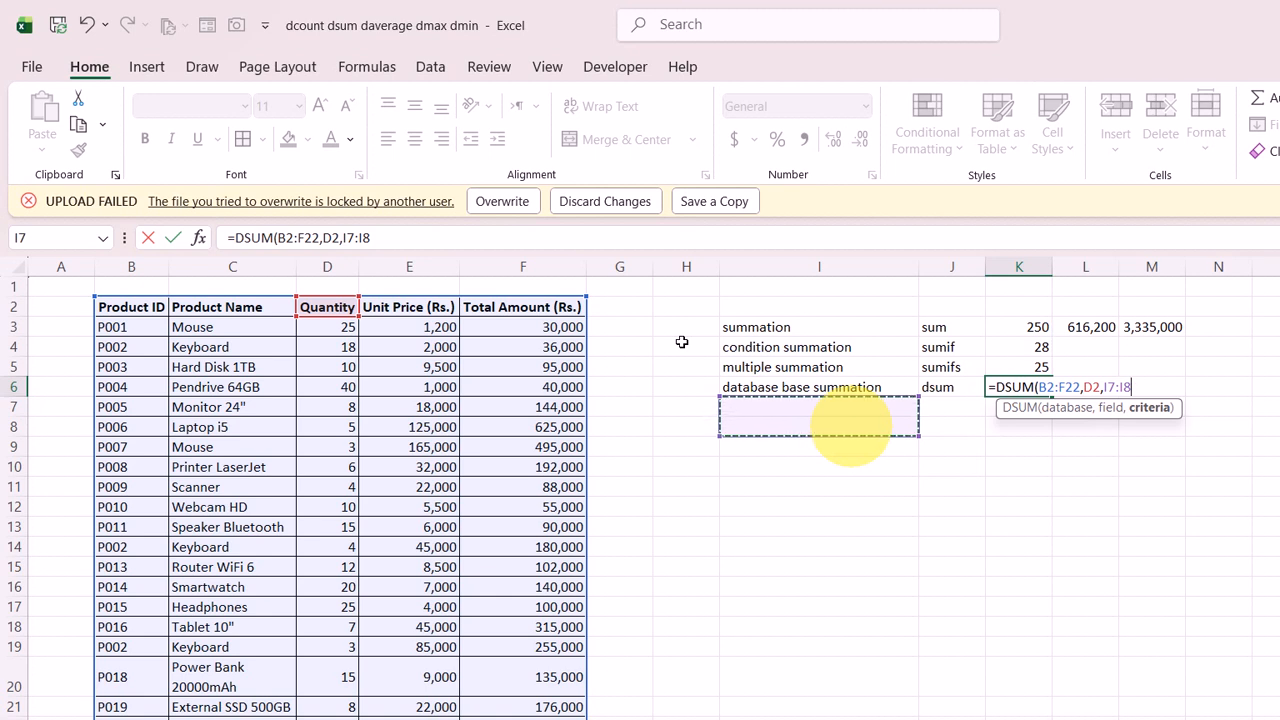
{"action": "type", "text": ")"}
{"action": "key", "text": "Return"}
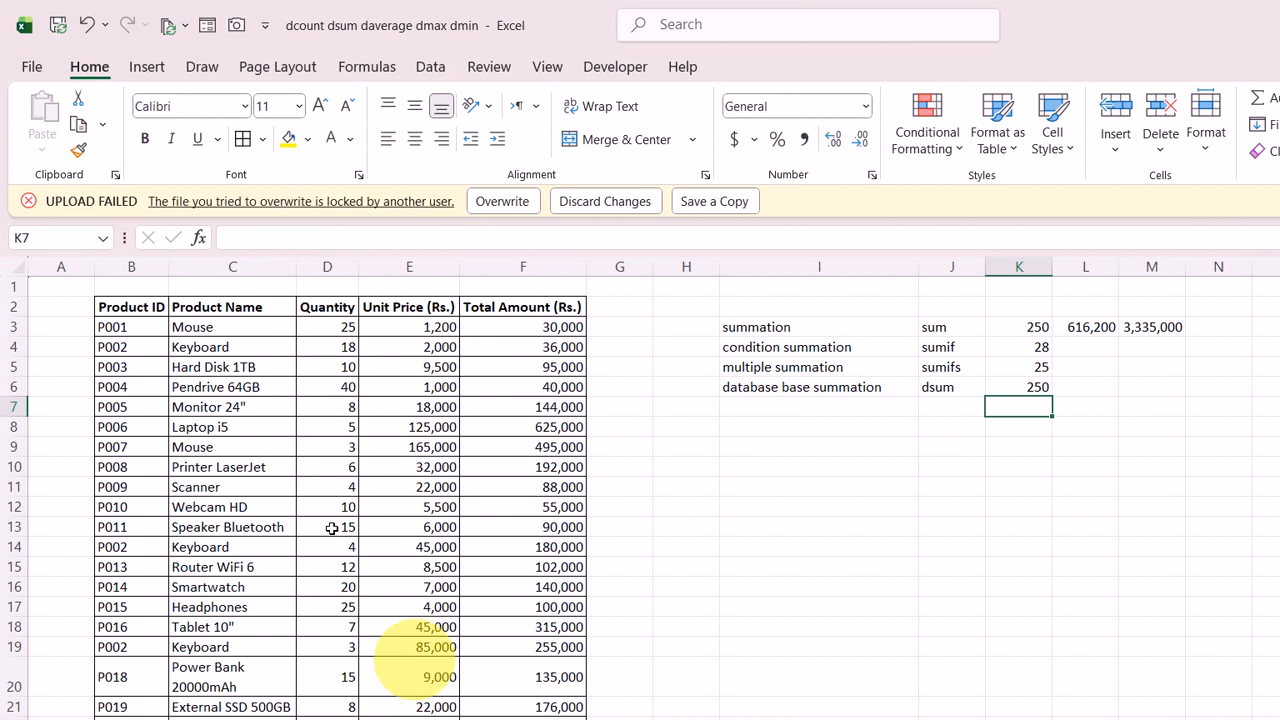
Copy the Product ID header from B2 to I7 as the heading of the DSUM criteria range
{"action": "left_click_drag", "start_coordinate": [846, 405], "coordinate": [848, 433]}
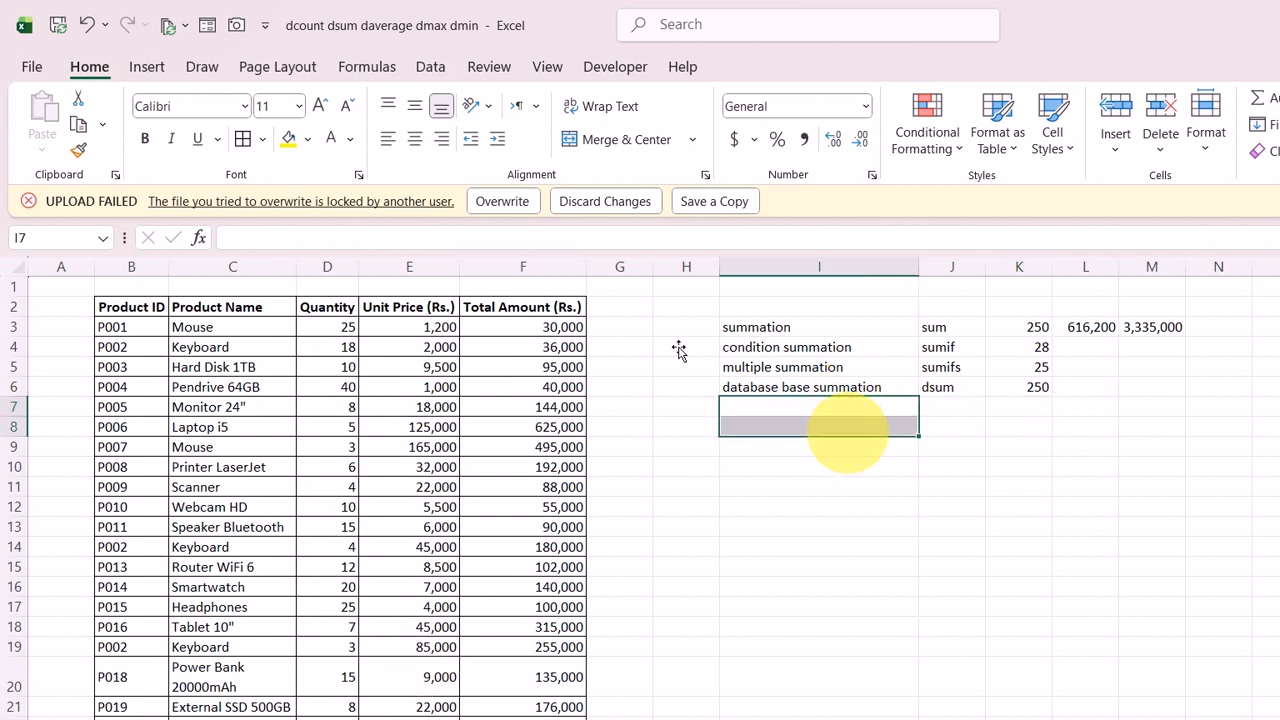
{"action": "left_click", "coordinate": [131, 307]}
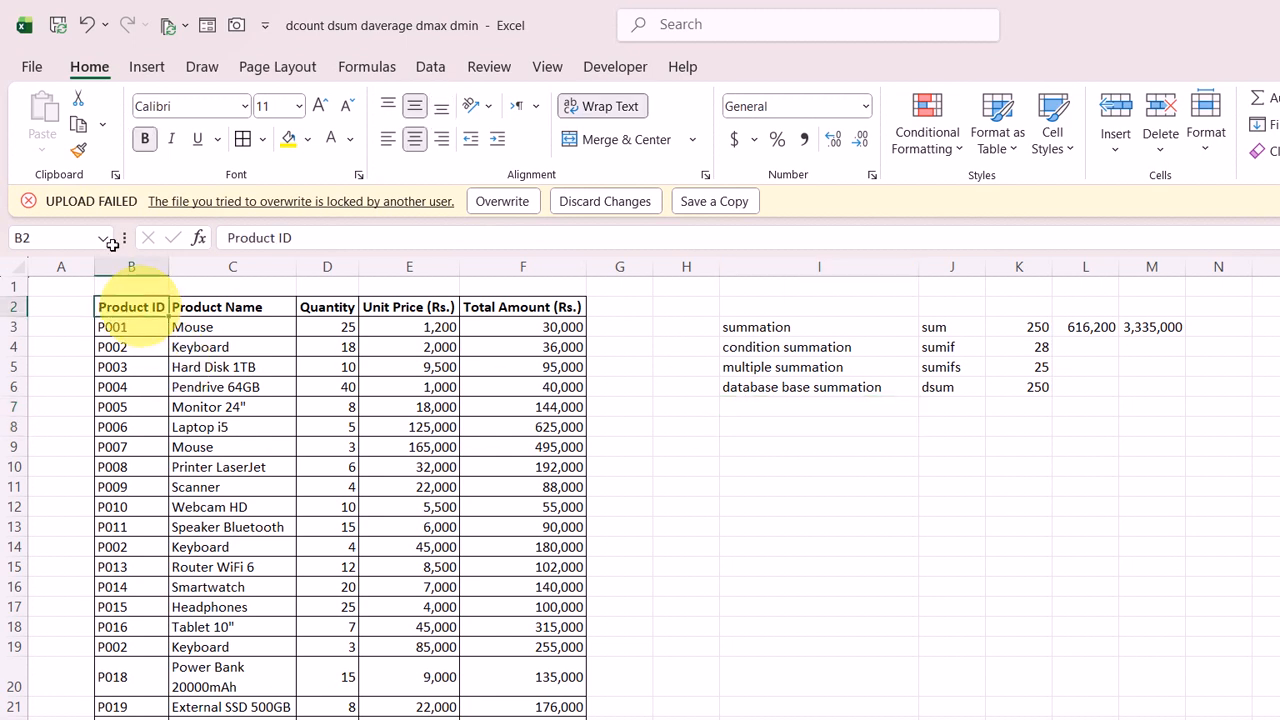
{"action": "left_click", "coordinate": [800, 407]}
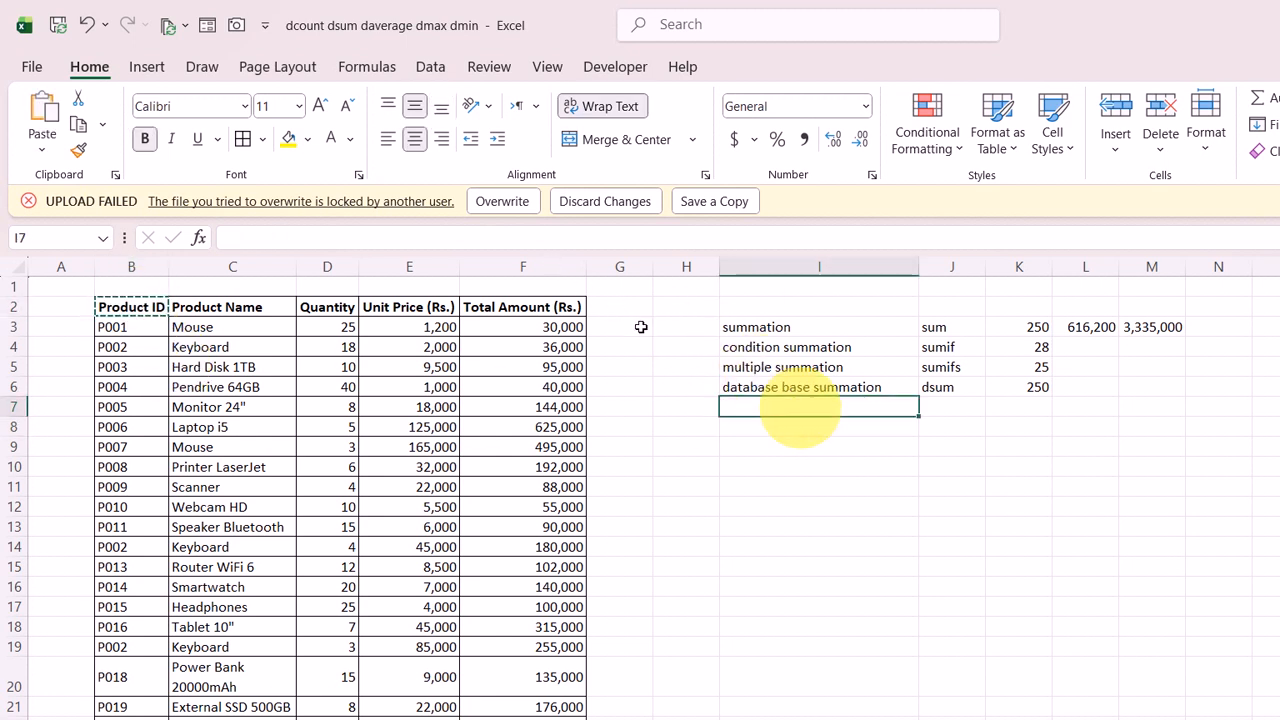
{"action": "key", "text": "ctrl+v"}
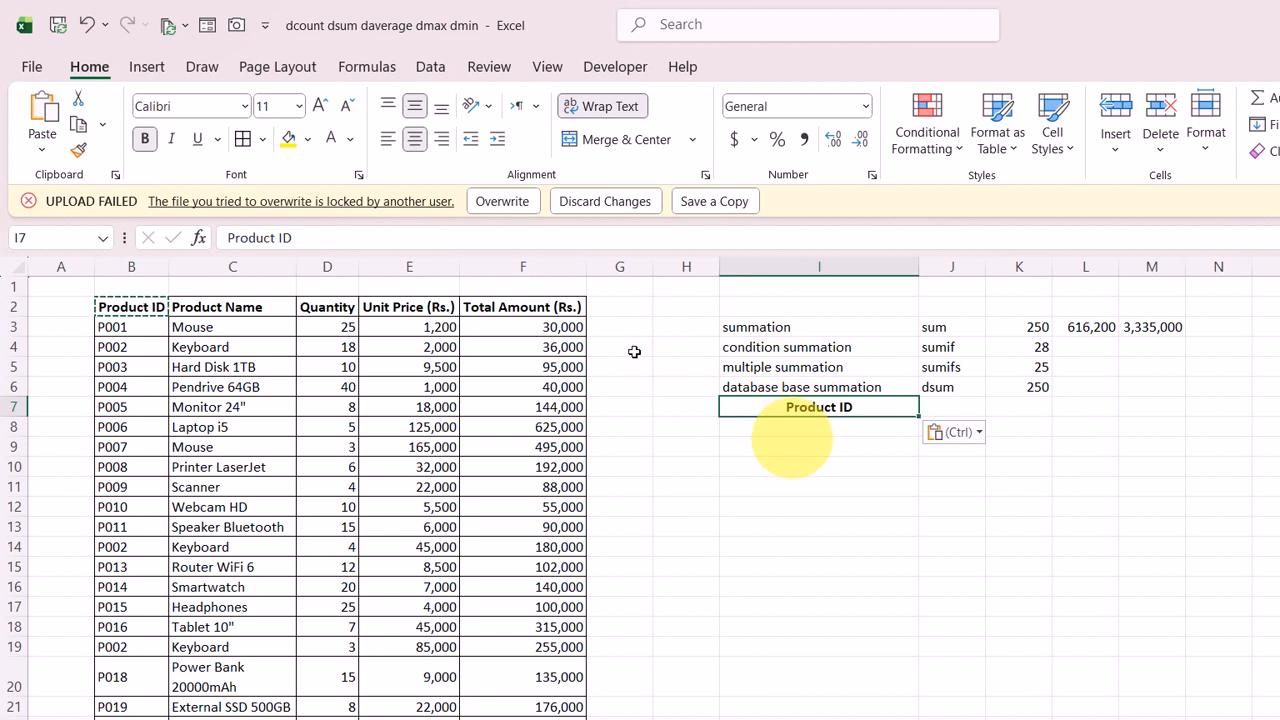
Enter a UNIQUE formula in P3 that lists the distinct product IDs from B3:B22
{"action": "left_click", "coordinate": [797, 430]}
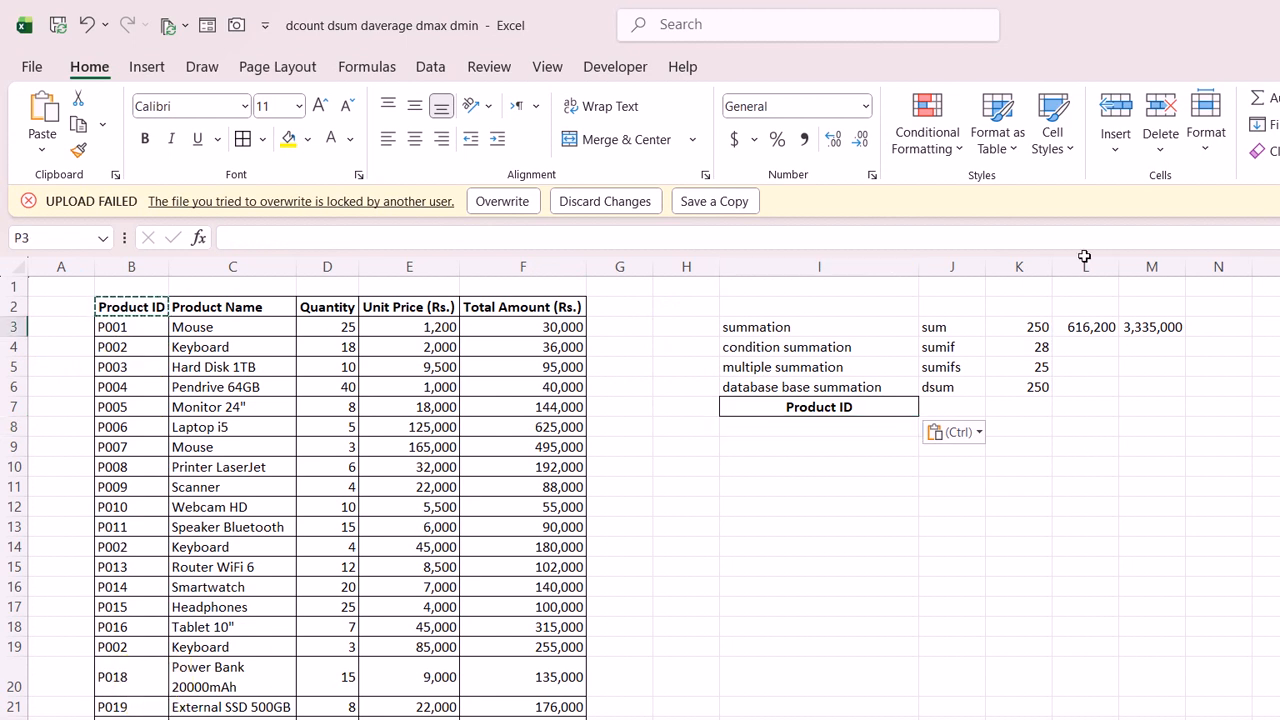
{"action": "type", "text": "=uni"}
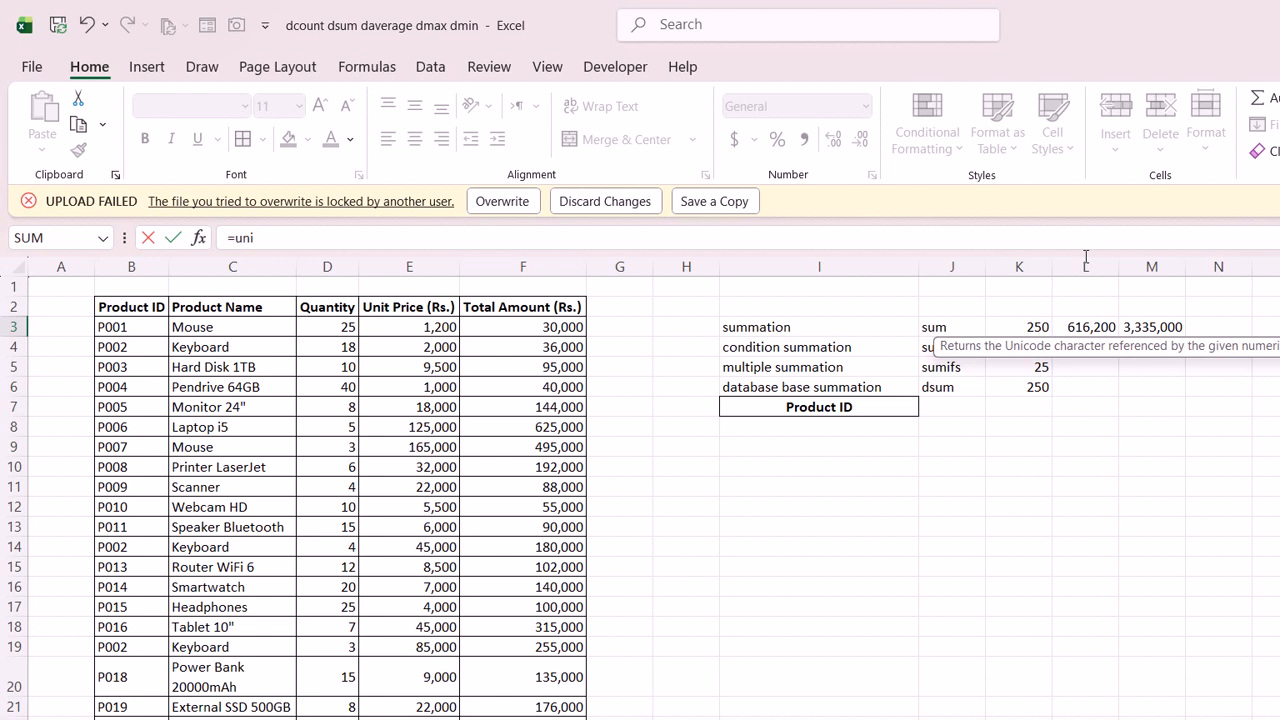
{"action": "type", "text": "q"}
{"action": "key", "text": "Tab"}
{"action": "left_click_drag", "start_coordinate": [112, 327], "coordinate": [115, 712]}
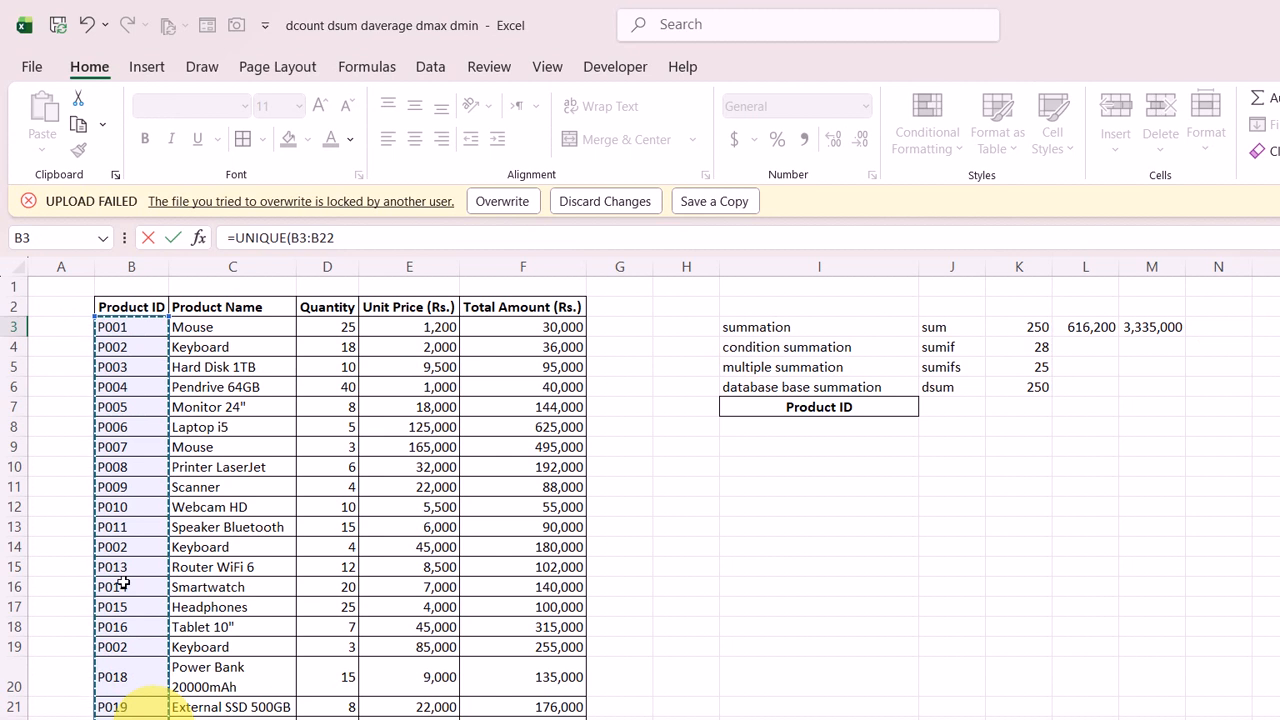
{"action": "key", "text": "Return"}
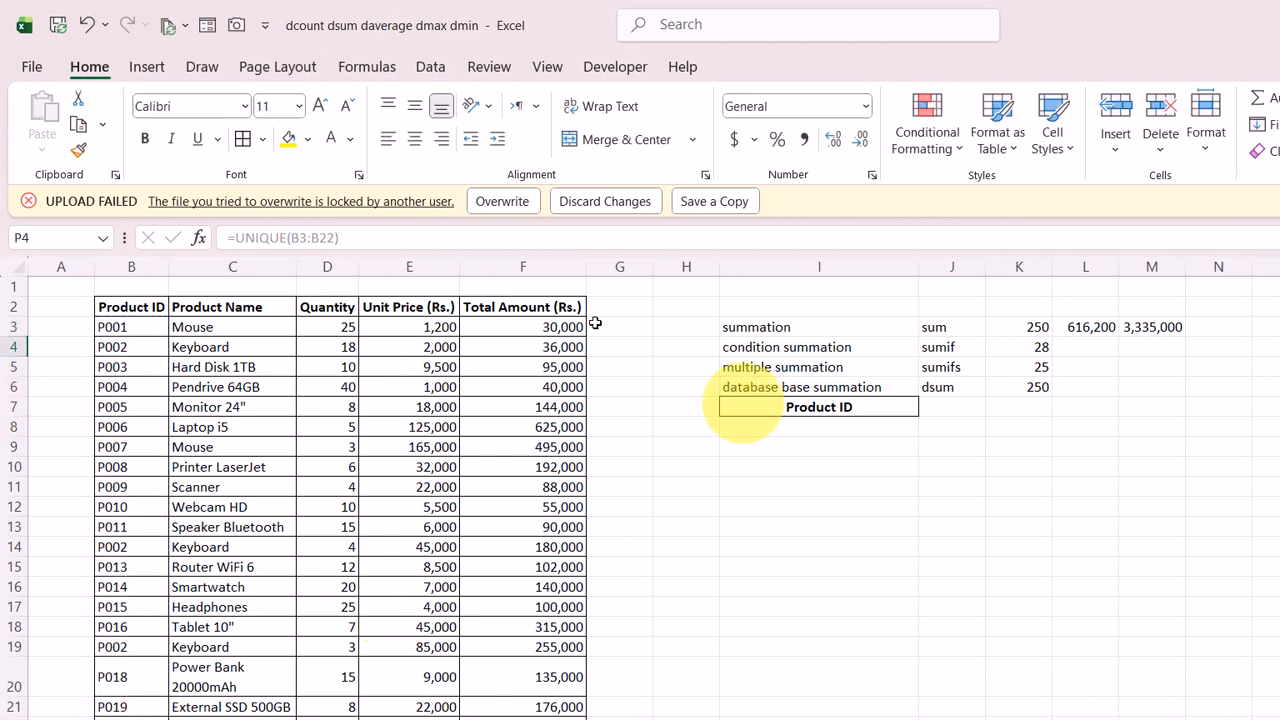
Add a List data validation to I8 with =$P$3:$P$20 as its source
{"action": "left_click", "coordinate": [845, 427]}
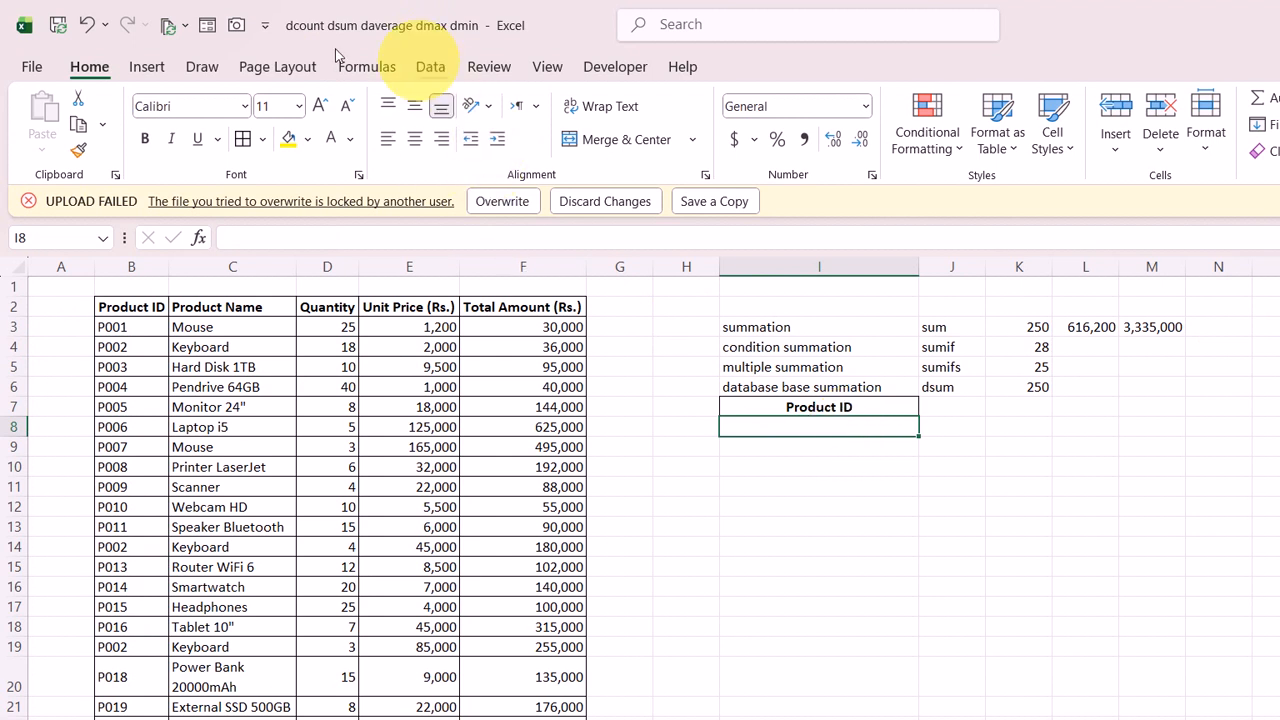
{"action": "left_click", "coordinate": [430, 66]}
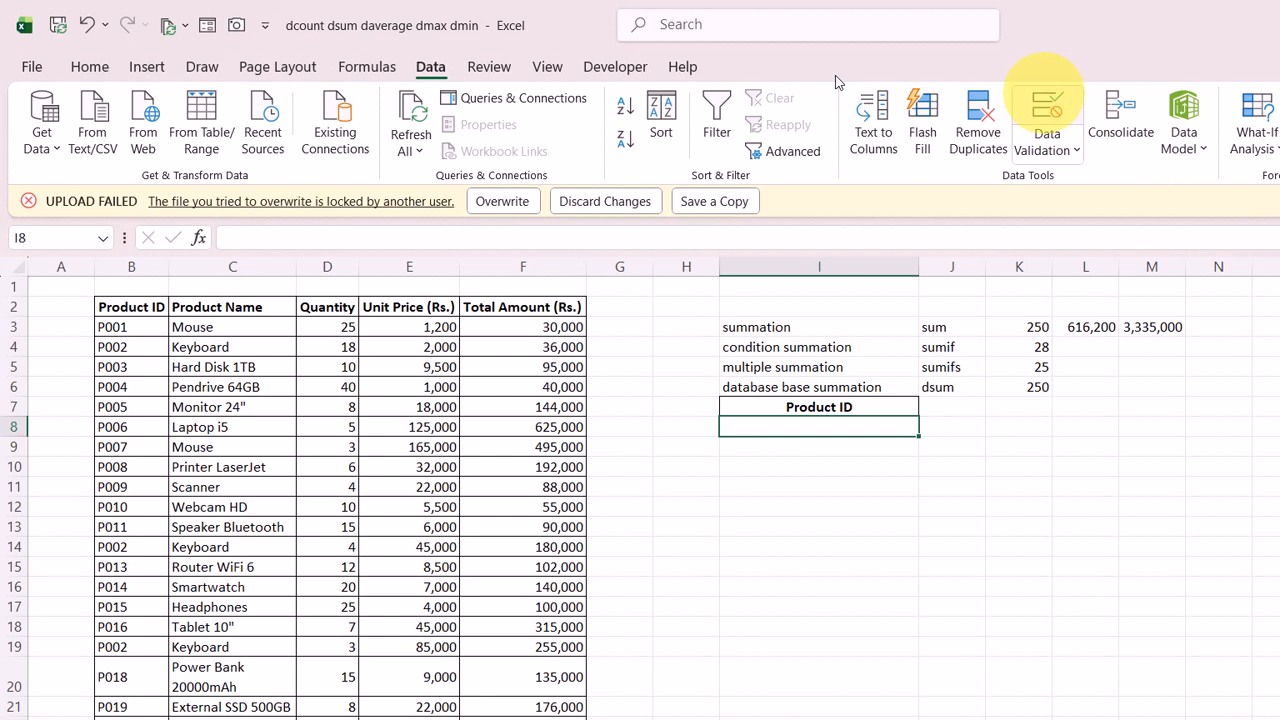
{"action": "left_click", "coordinate": [1047, 112]}
{"action": "left_click", "coordinate": [481, 343]}
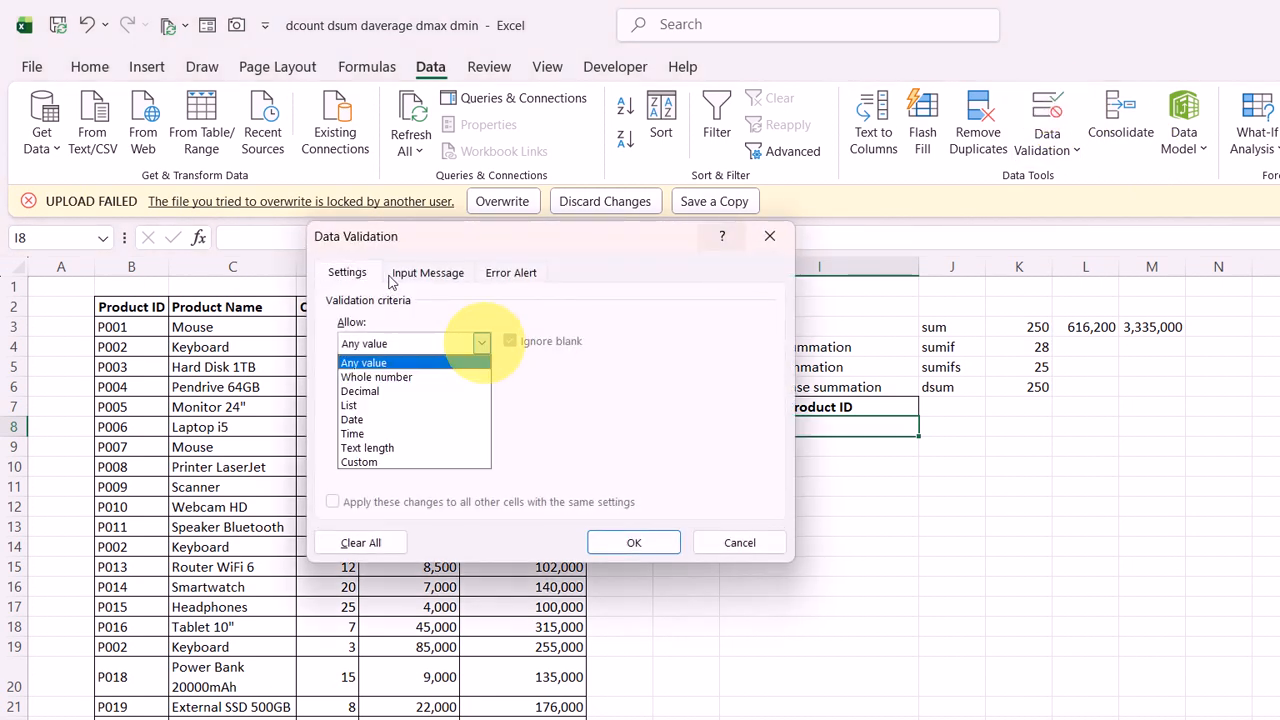
{"action": "left_click", "coordinate": [385, 405]}
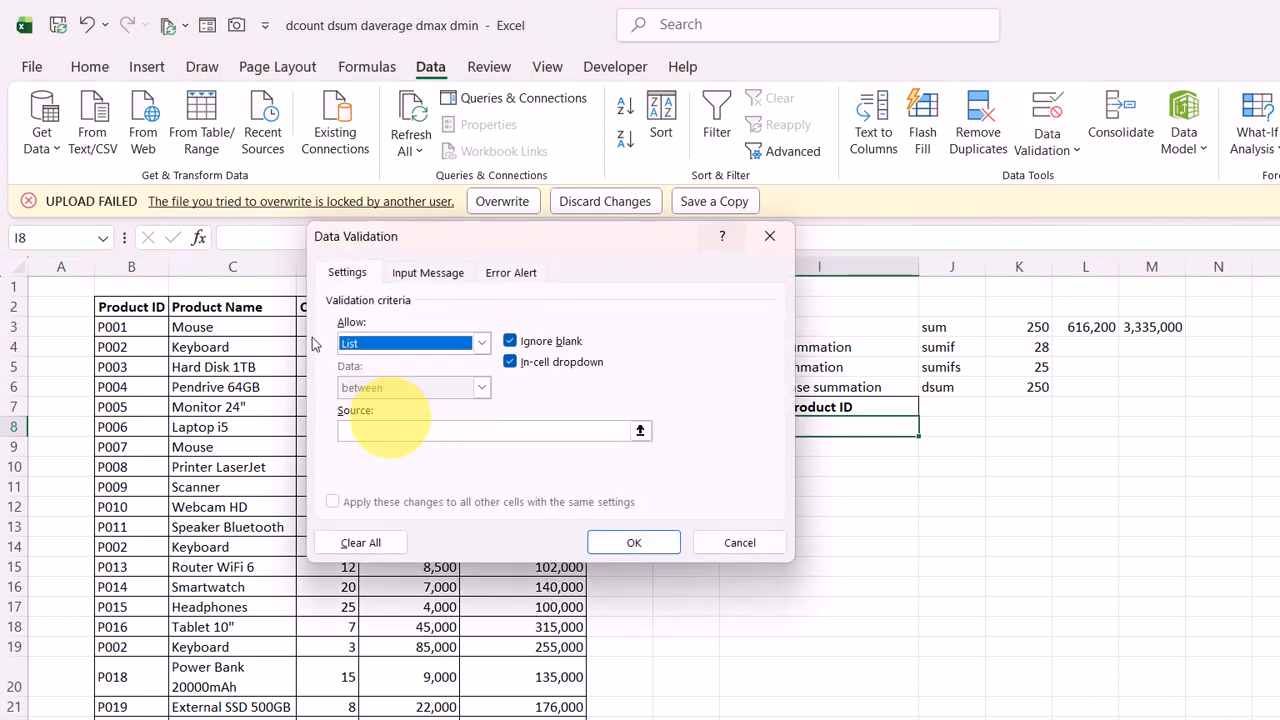
{"action": "type", "text": "=$P$3:$P$17"}
{"action": "key", "text": "BackSpace"}
{"action": "key", "text": "BackSpace"}
{"action": "type", "text": "20"}
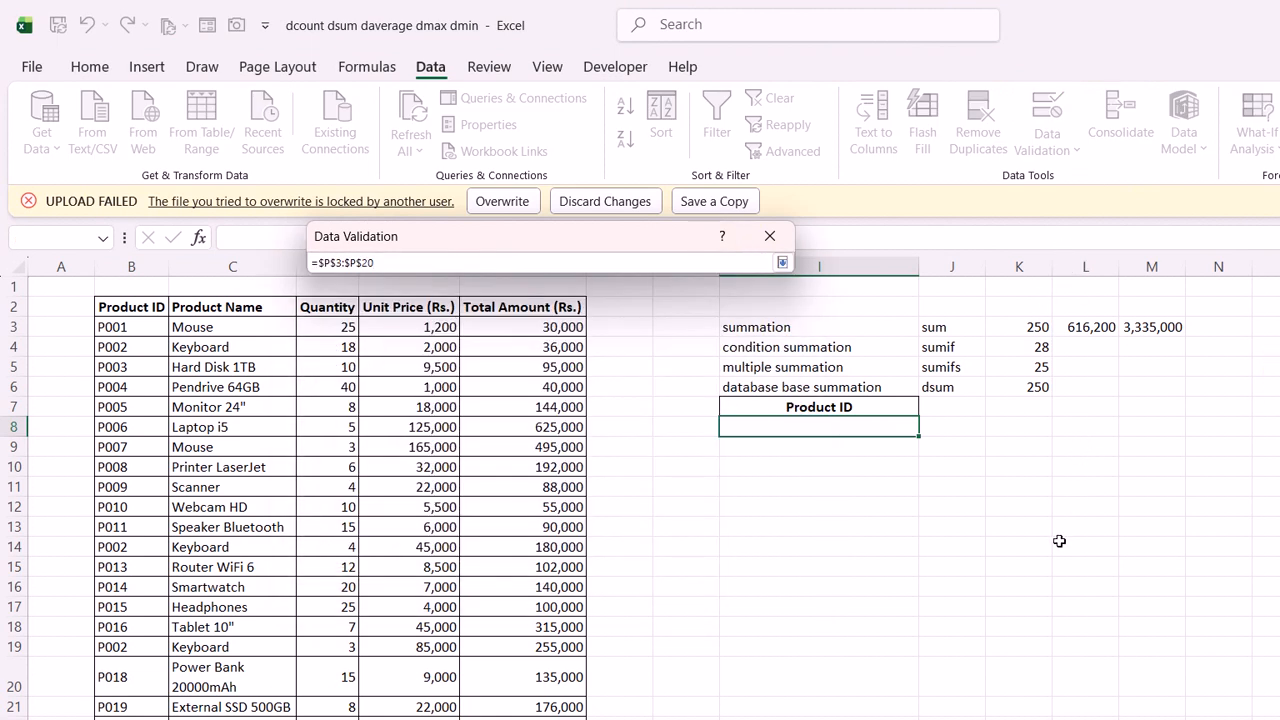
{"action": "key", "text": "Return"}
{"action": "key", "text": "Return"}
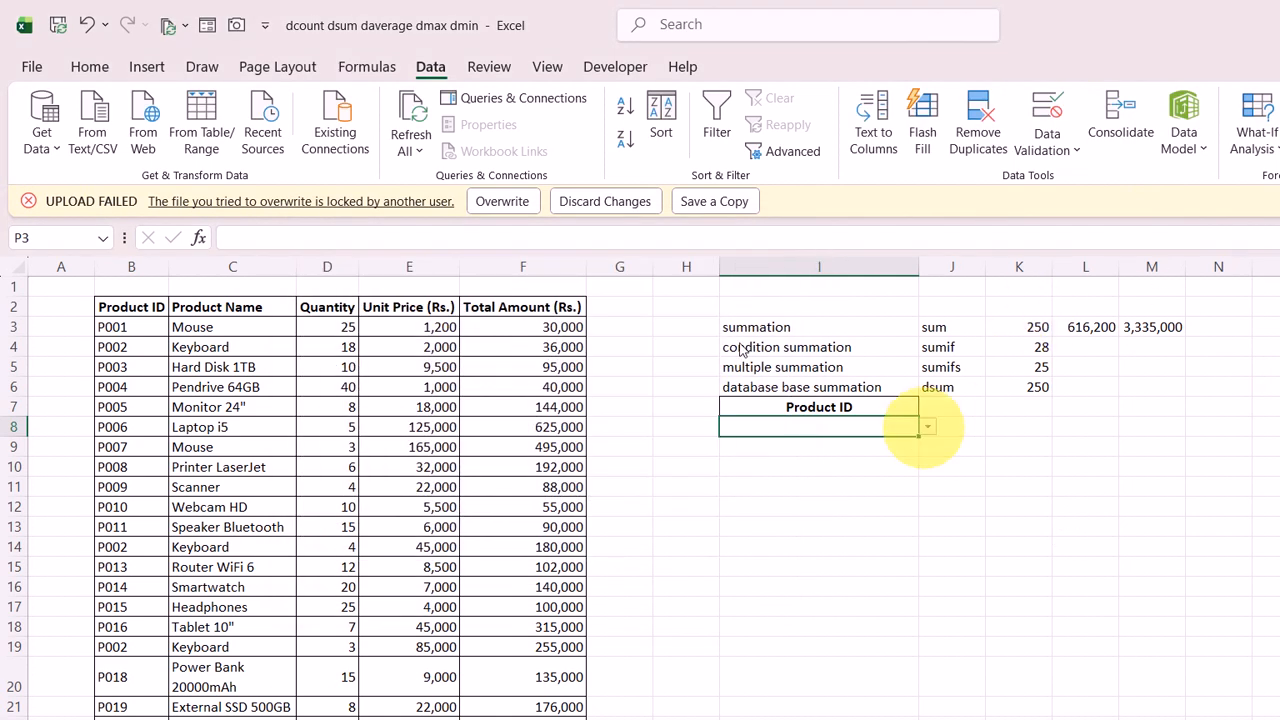
Choose P003 as the product ID criterion in I8, and switch it to P002
{"action": "left_click", "coordinate": [927, 427]}
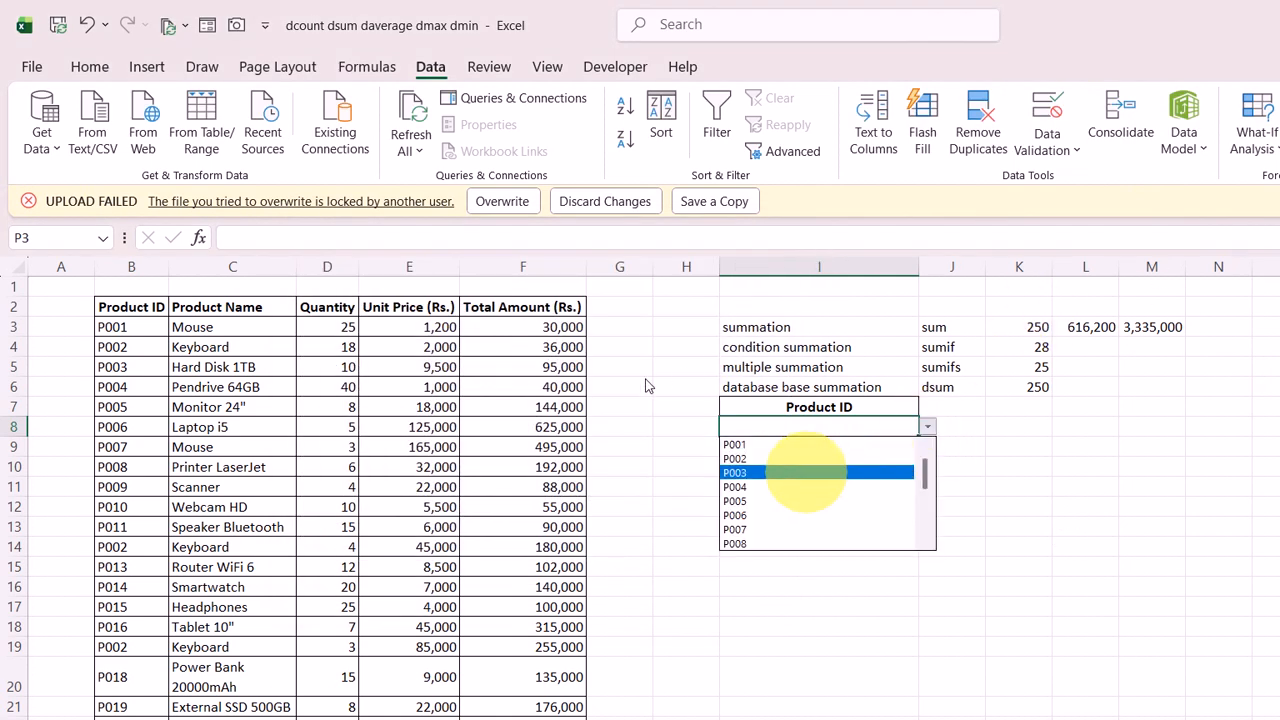
{"action": "left_click", "coordinate": [805, 472]}
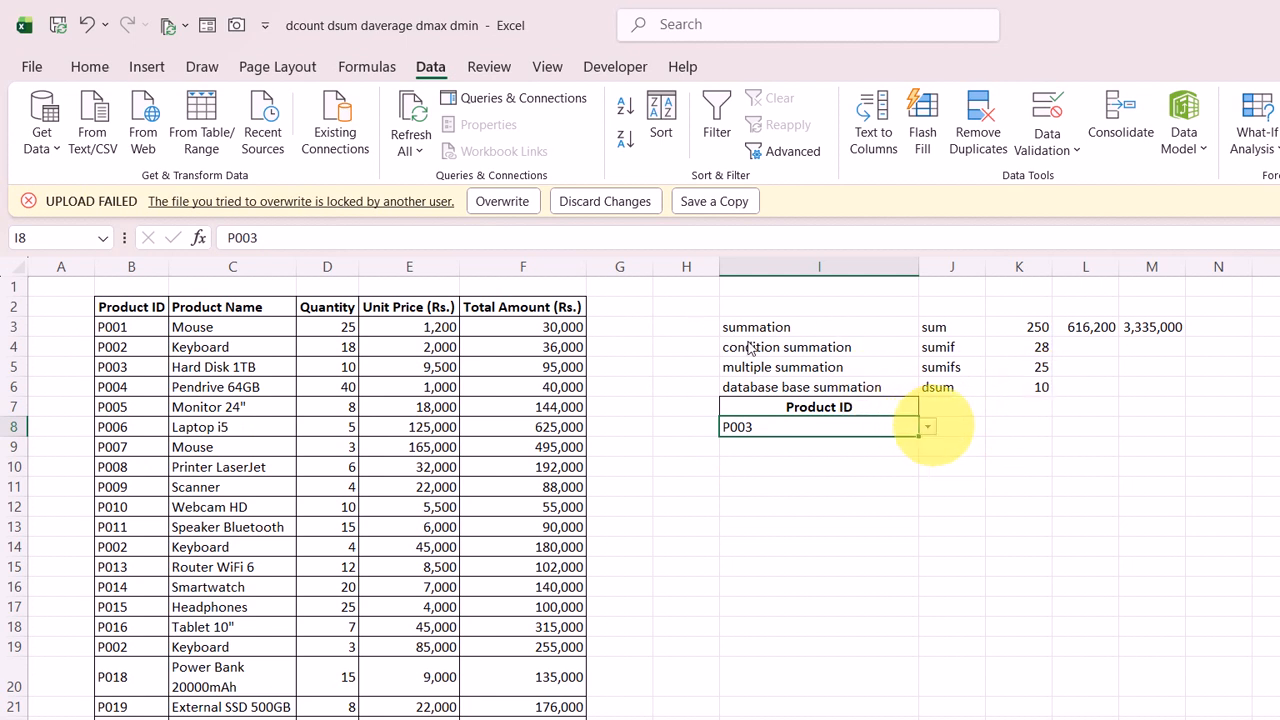
{"action": "left_click", "coordinate": [928, 427]}
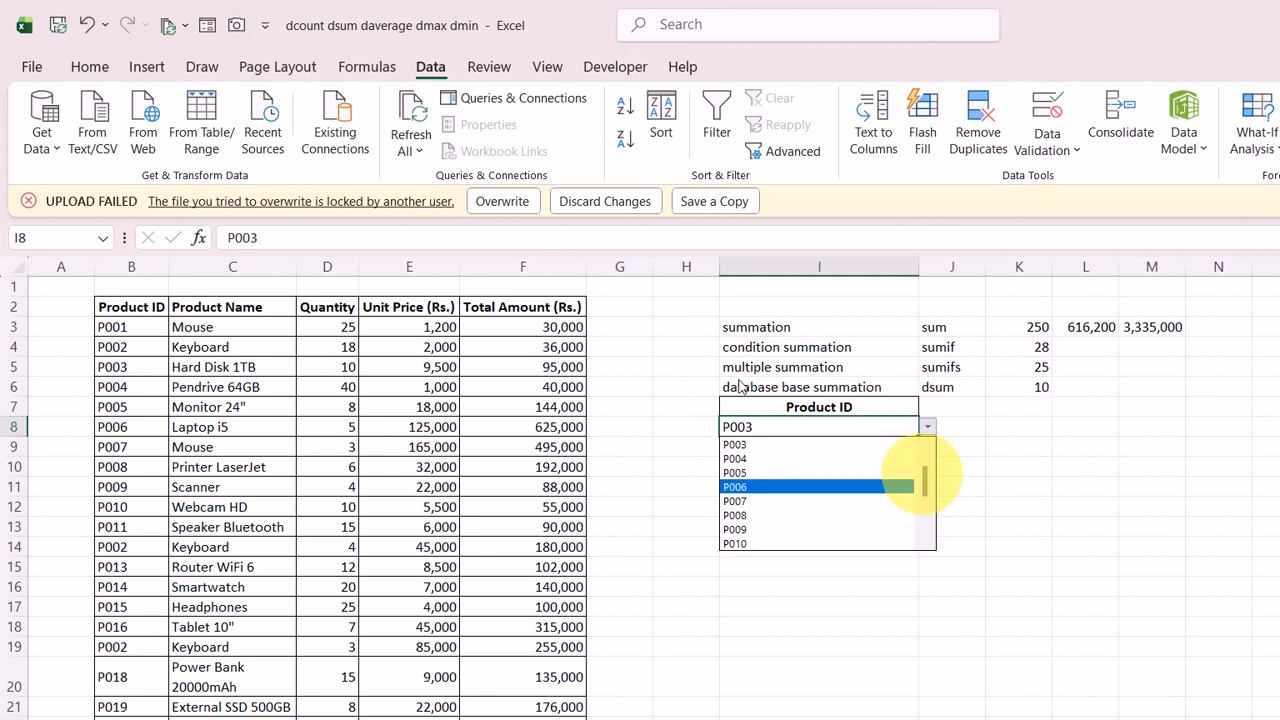
{"action": "scroll", "coordinate": [690, 380], "scroll_direction": "up", "scroll_amount": 1}
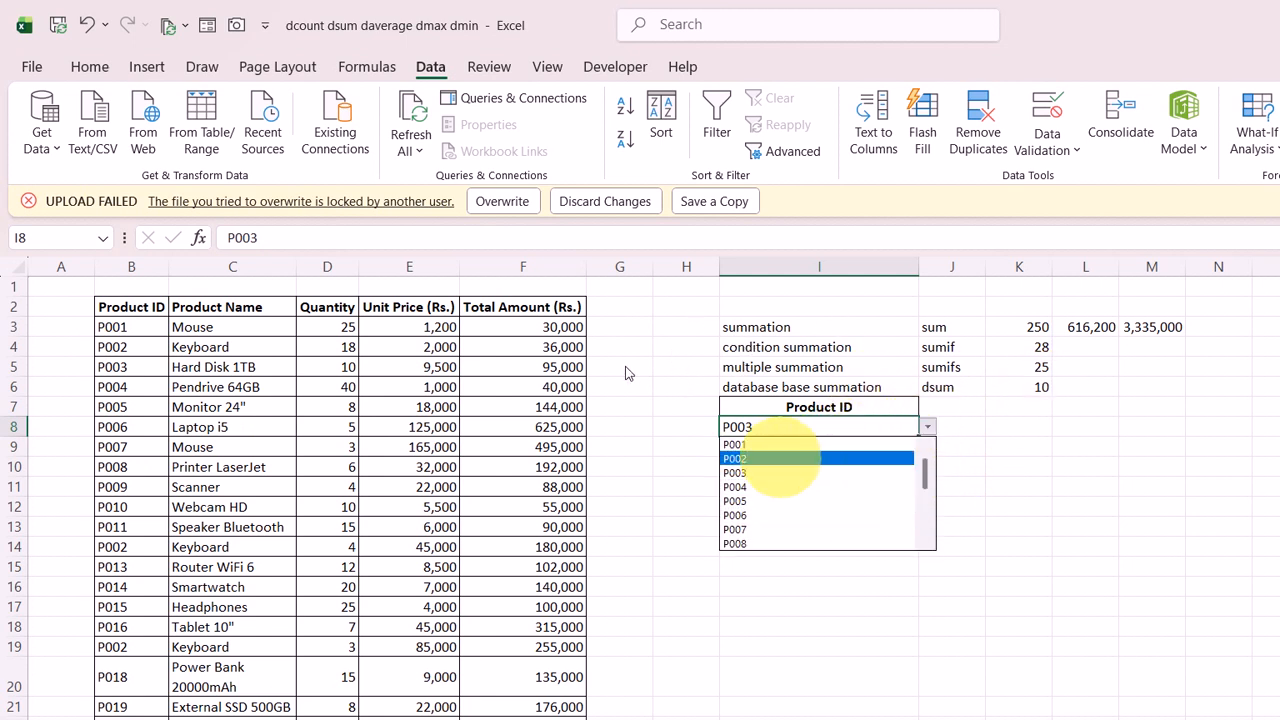
{"action": "left_click", "coordinate": [780, 458]}
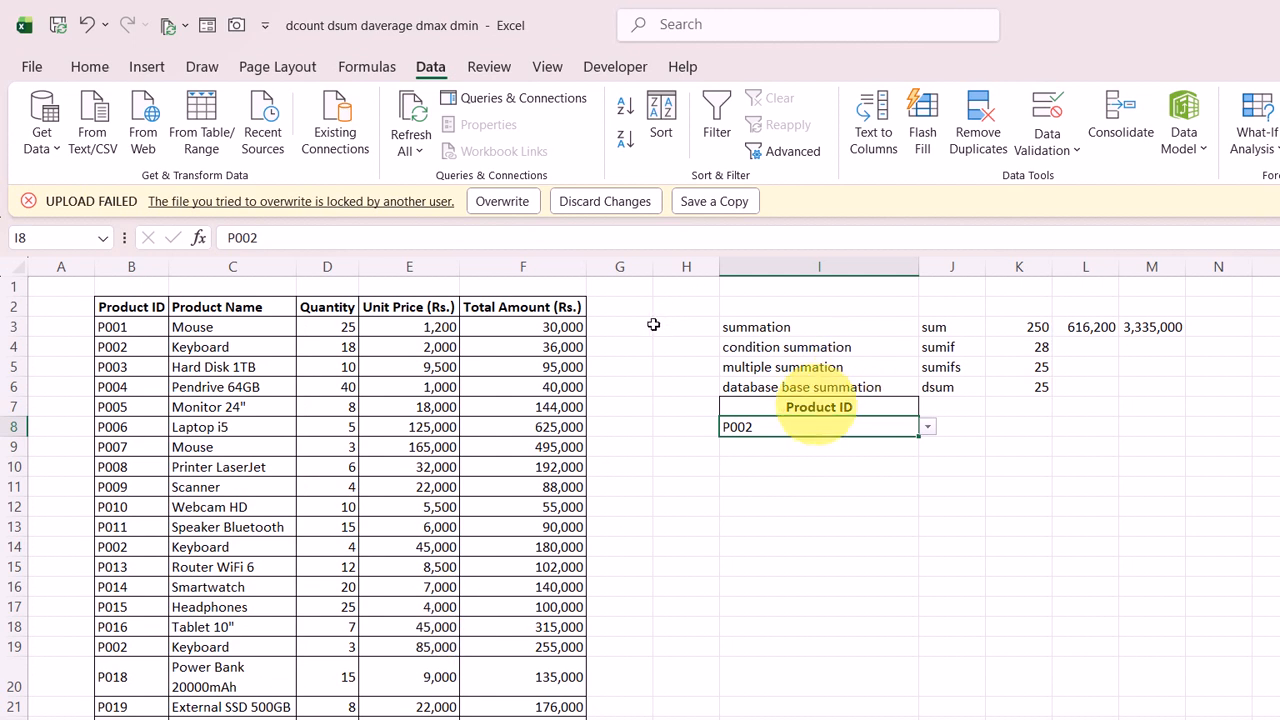
Enter a DSUM formula in L6 that totals the Unit Price field (E2) of B2:F22 using criteria I7:I8
{"action": "key", "text": "Up"}
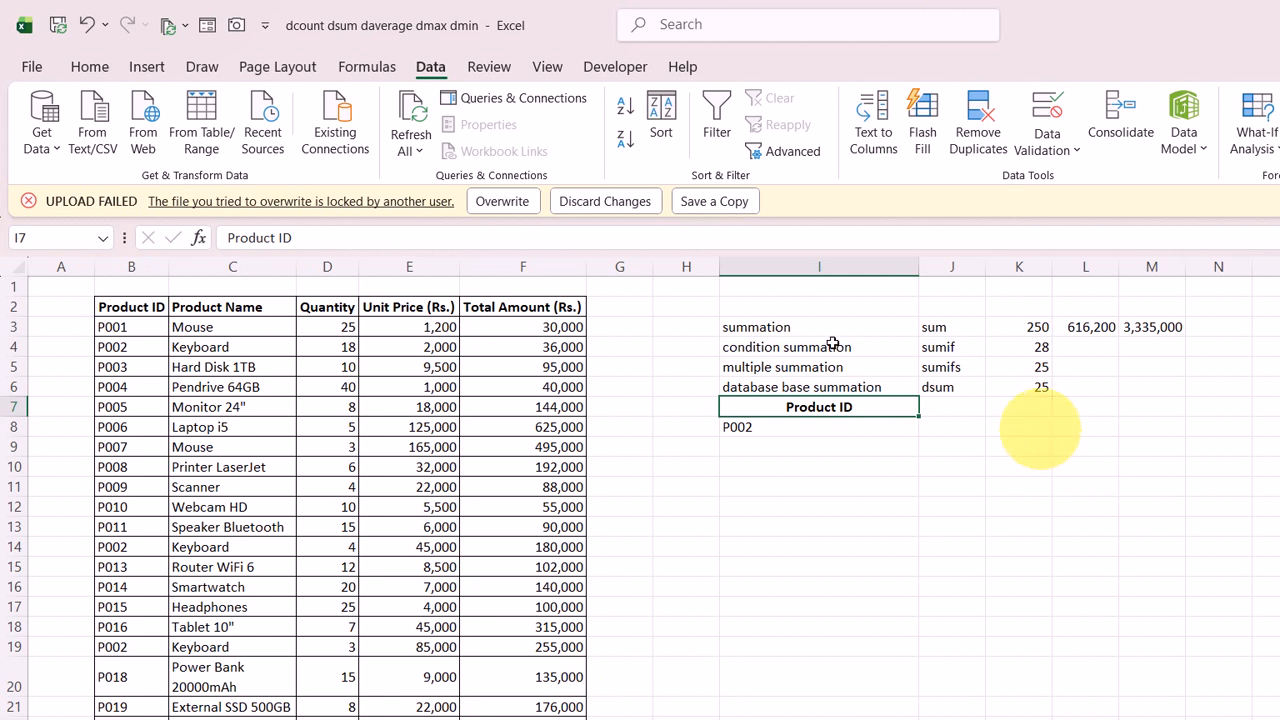
{"action": "key", "text": "Right"}
{"action": "key", "text": "Right"}
{"action": "key", "text": "Up"}
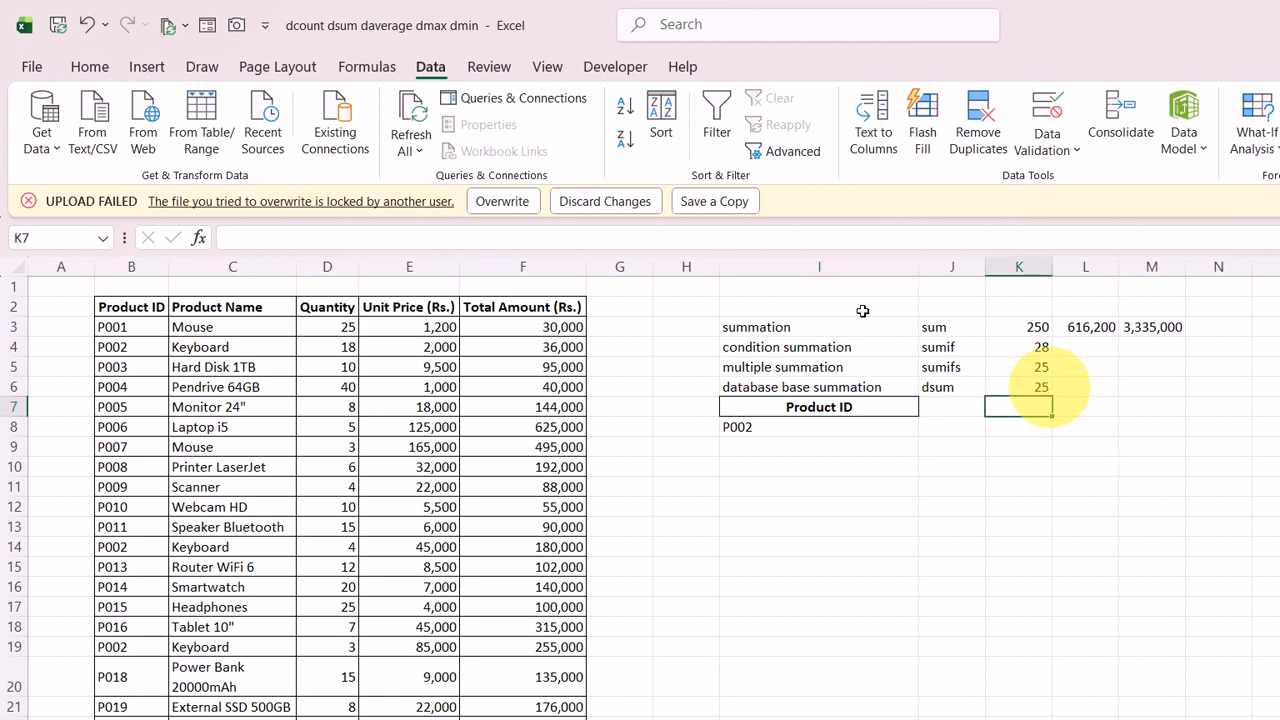
{"action": "key", "text": "Right"}
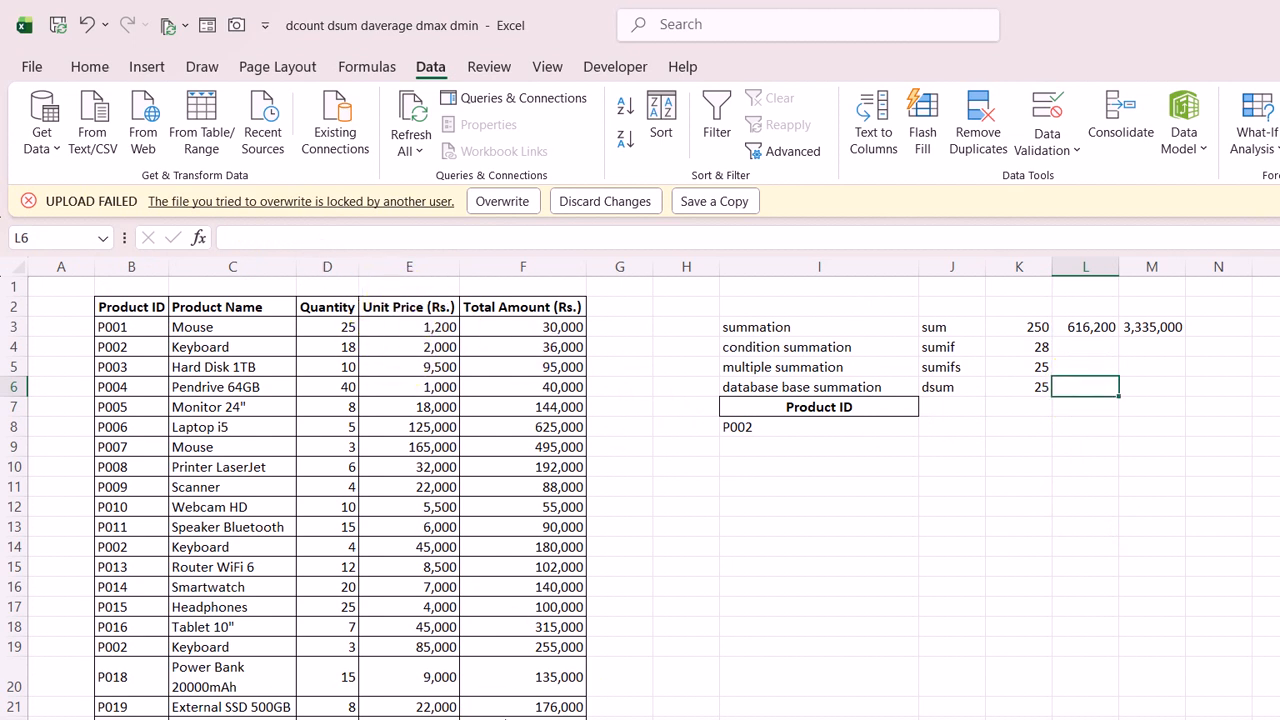
{"action": "type", "text": "=dsum"}
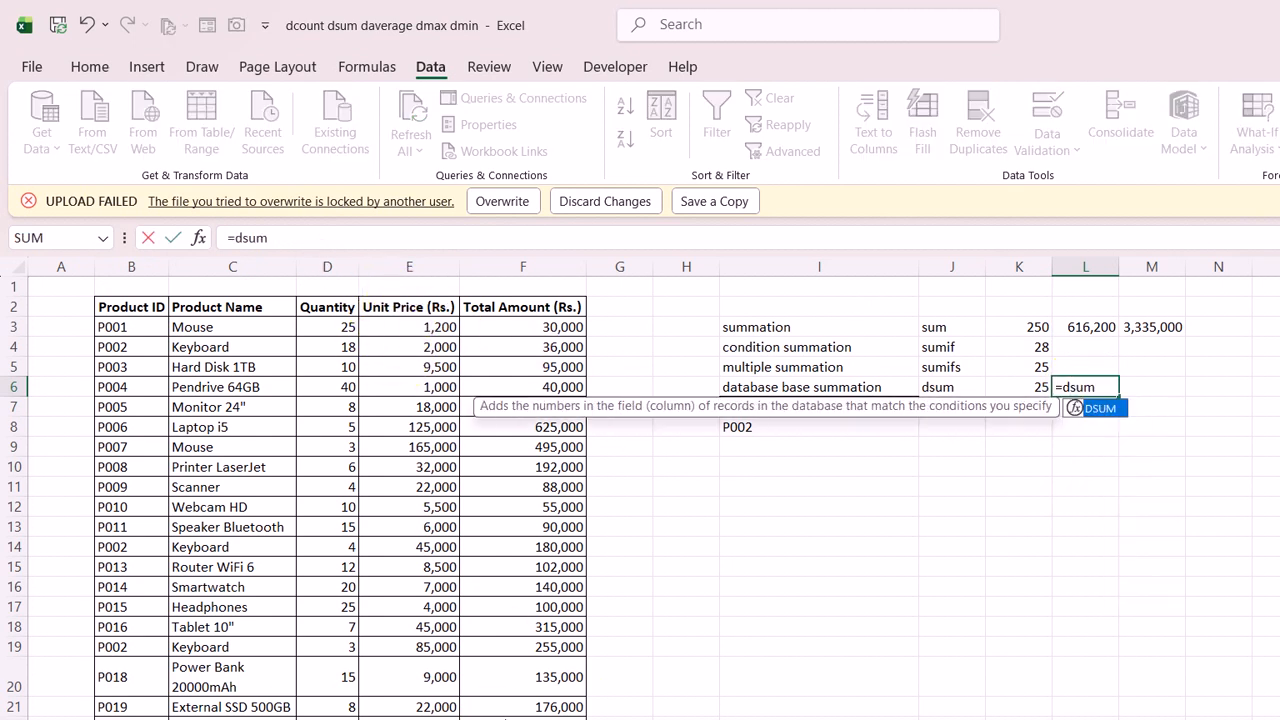
{"action": "key", "text": "Tab"}
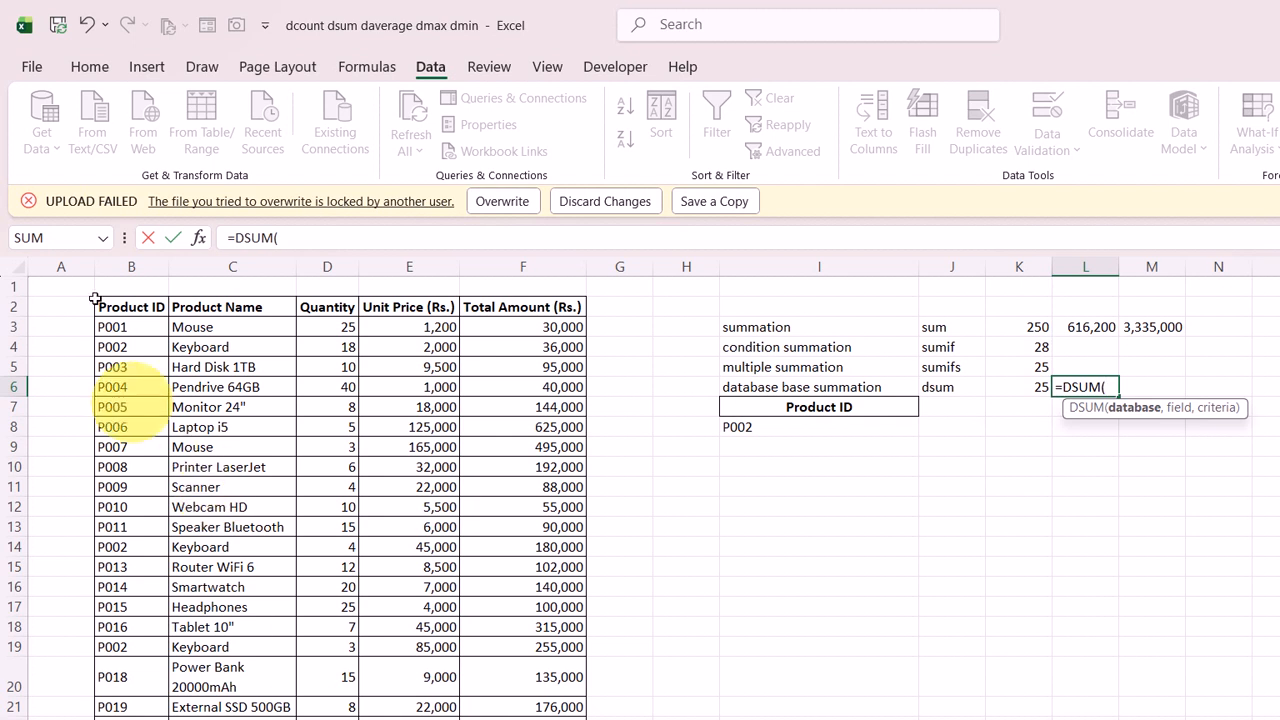
{"action": "left_click_drag", "start_coordinate": [130, 307], "coordinate": [505, 700]}
{"action": "type", "text": ","}
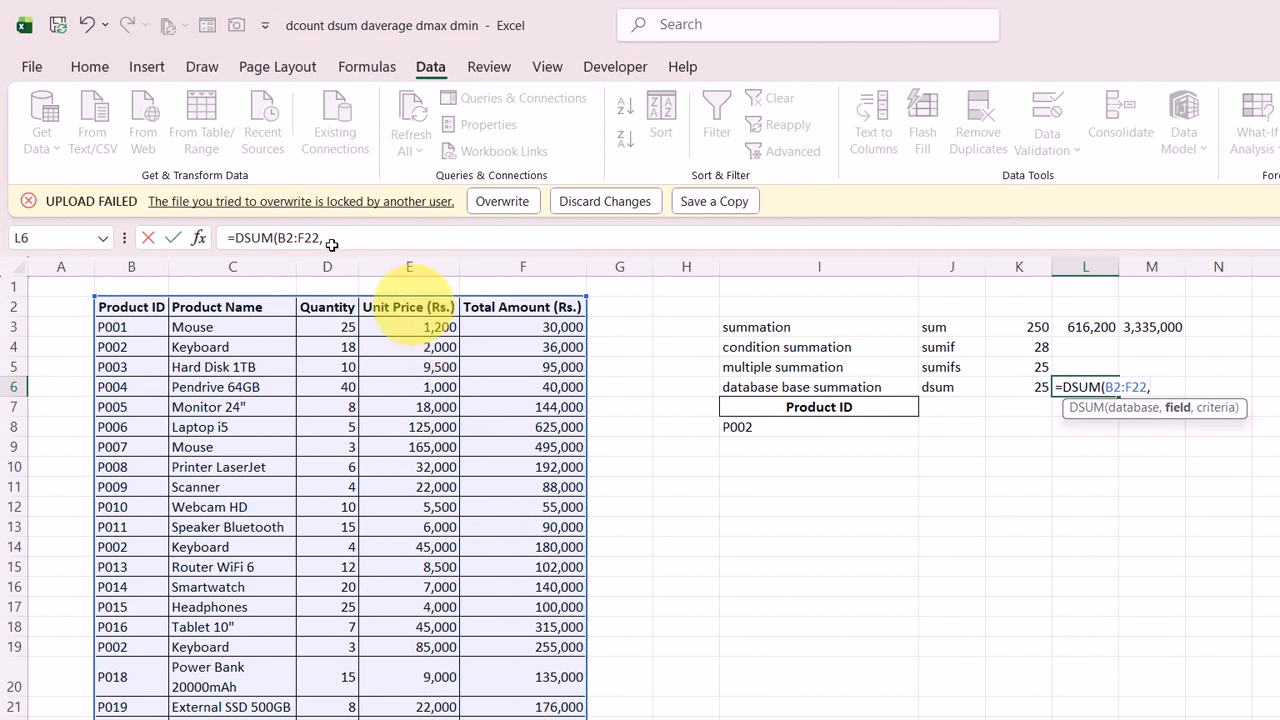
{"action": "left_click", "coordinate": [407, 305]}
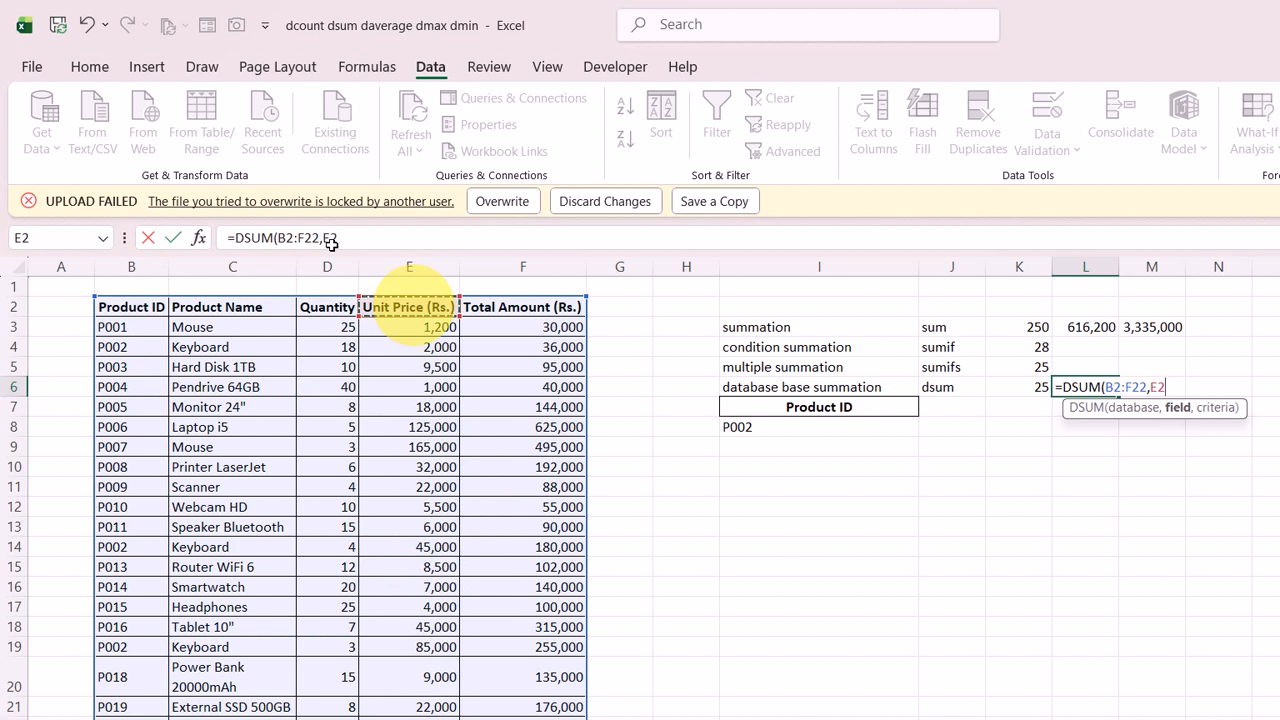
{"action": "type", "text": ","}
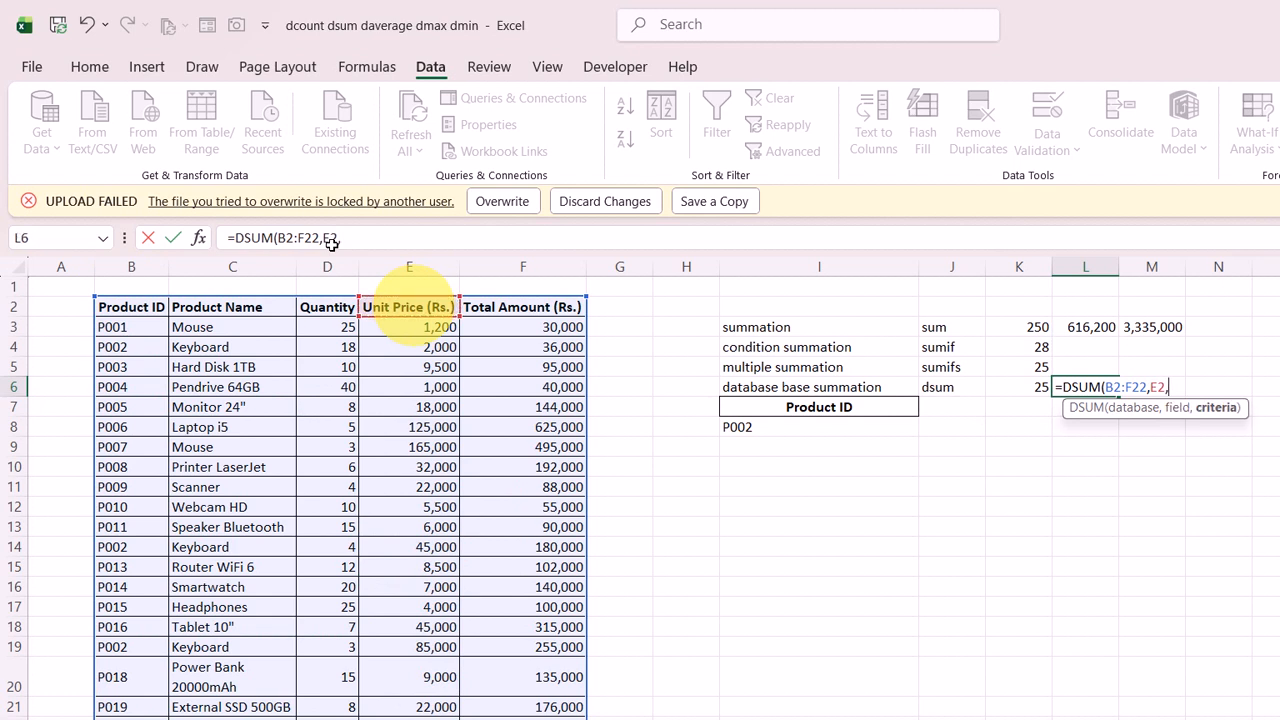
{"action": "left_click_drag", "start_coordinate": [780, 408], "coordinate": [770, 430]}
{"action": "key", "text": "Return"}
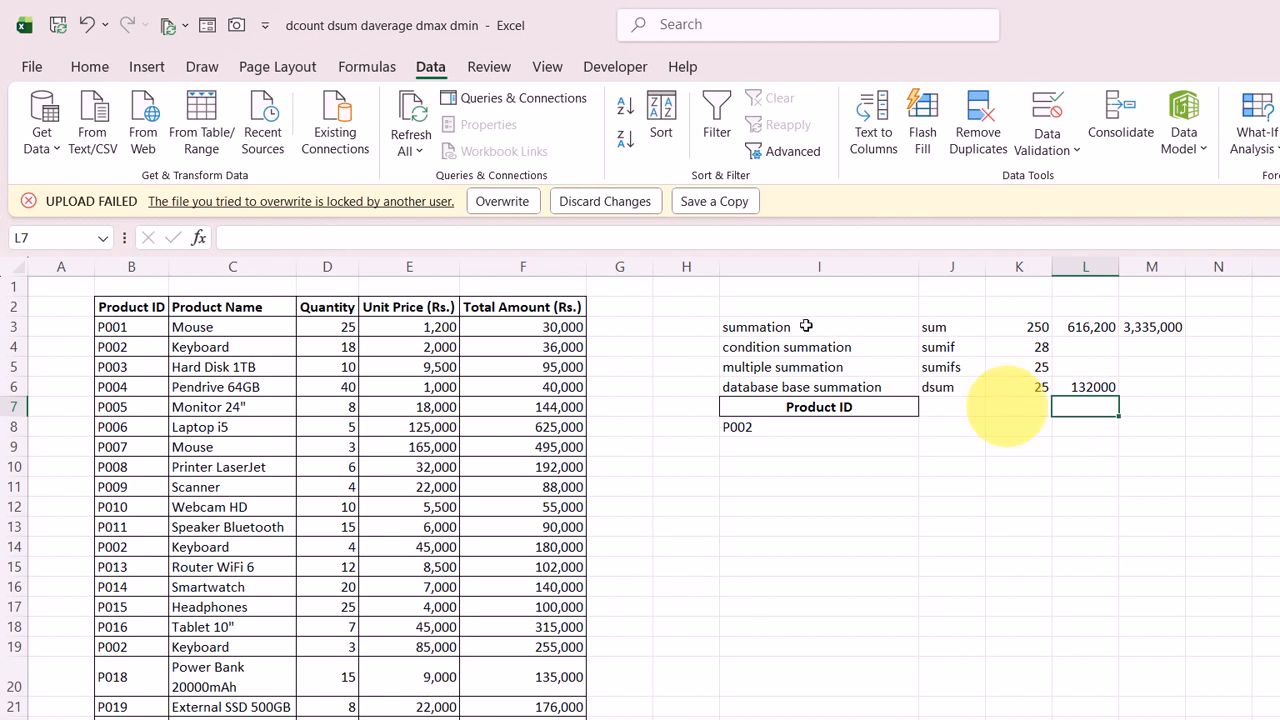
Enter =DSUM(B2:F22,F2,I7:I8) in M6 to total the Total Amount field for the chosen product ID
{"action": "key", "text": "Up"}
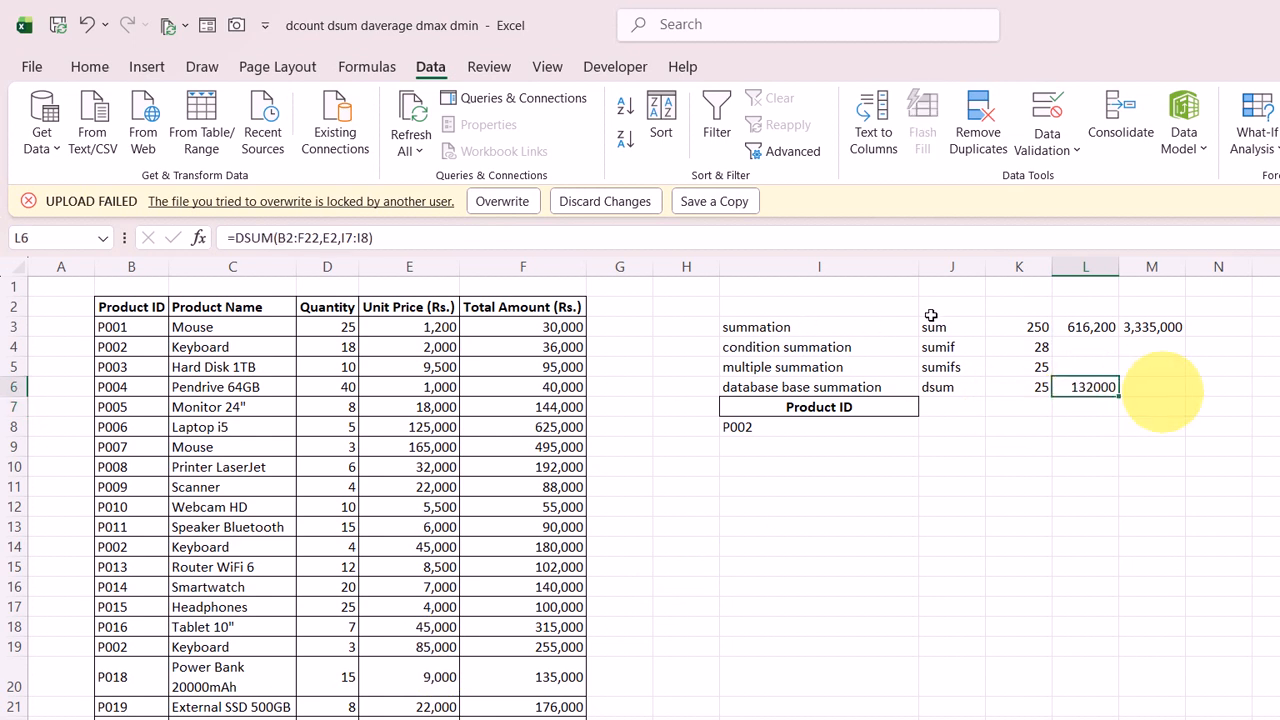
{"action": "key", "text": "Right"}
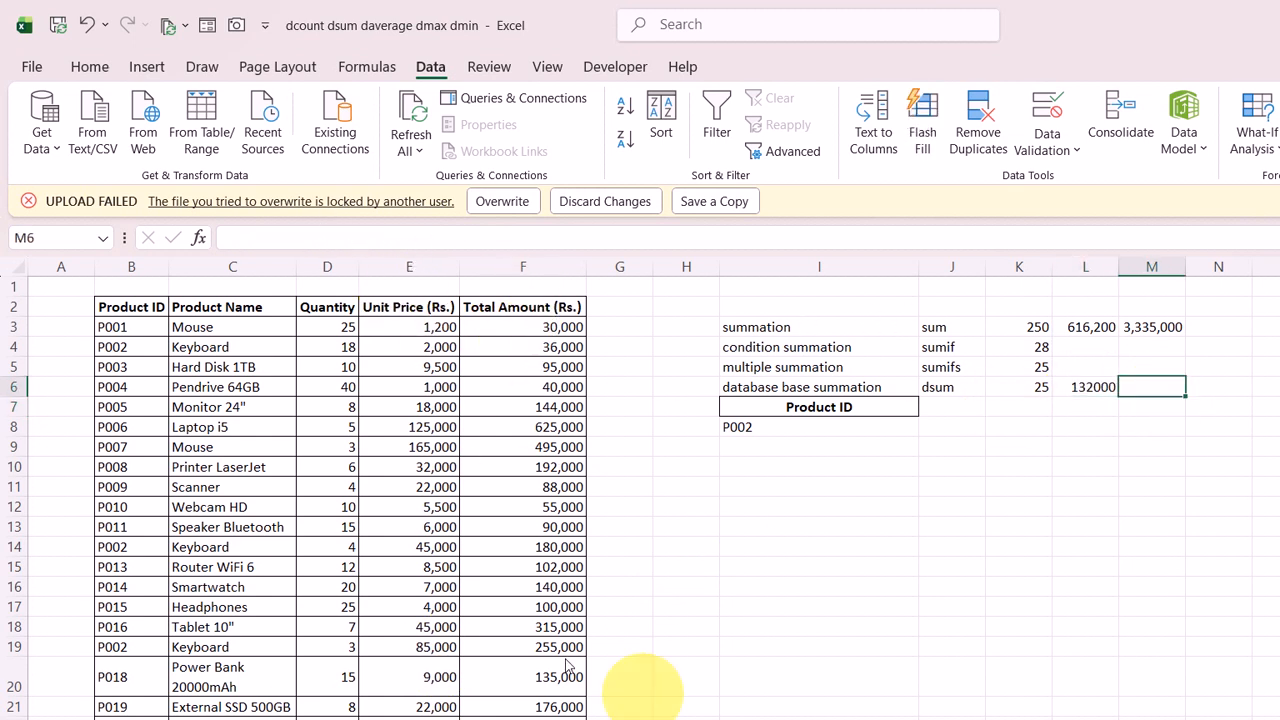
{"action": "mouse_move", "coordinate": [748, 700]}
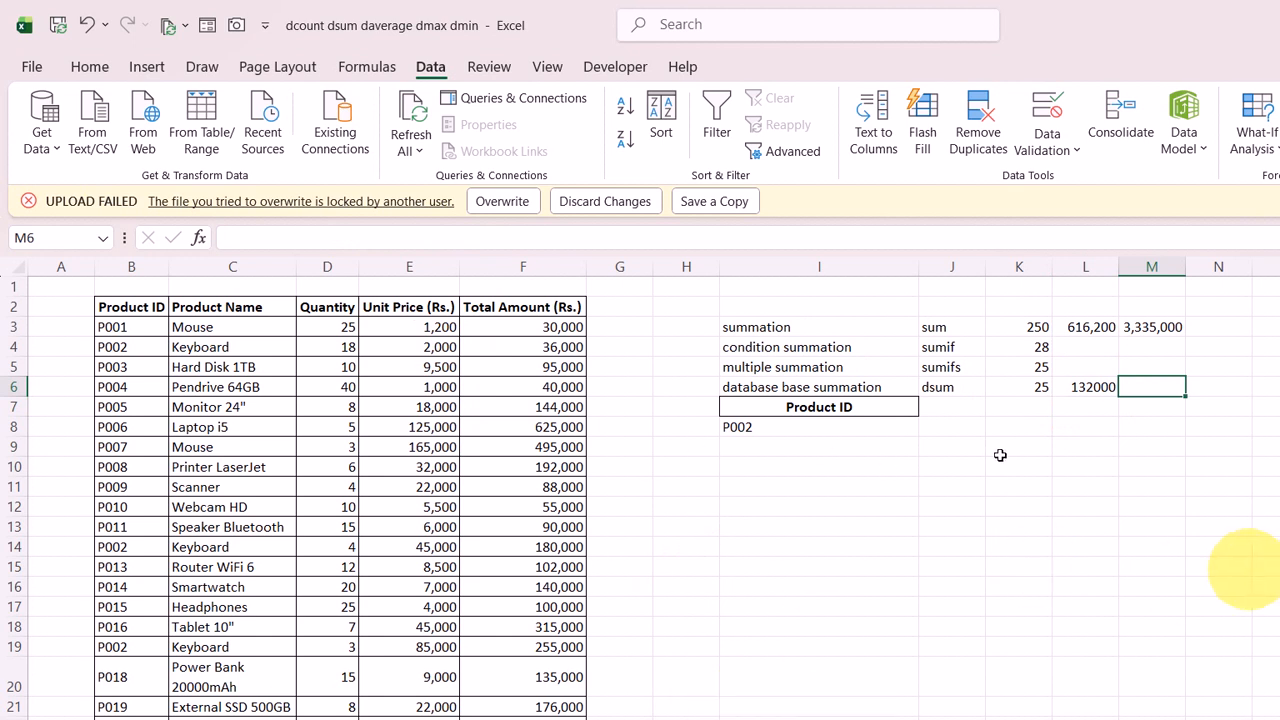
{"action": "type", "text": "=dusm"}
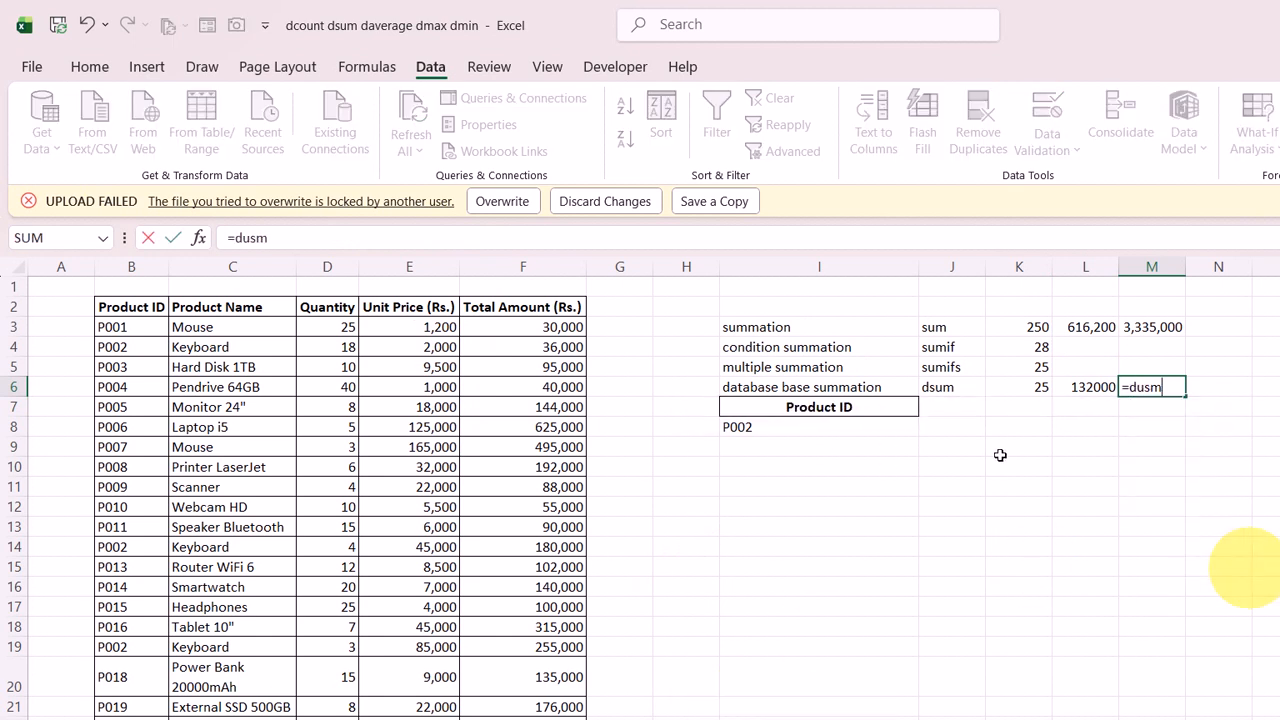
{"action": "key", "text": "BackSpace"}
{"action": "key", "text": "BackSpace"}
{"action": "key", "text": "BackSpace"}
{"action": "type", "text": "sum"}
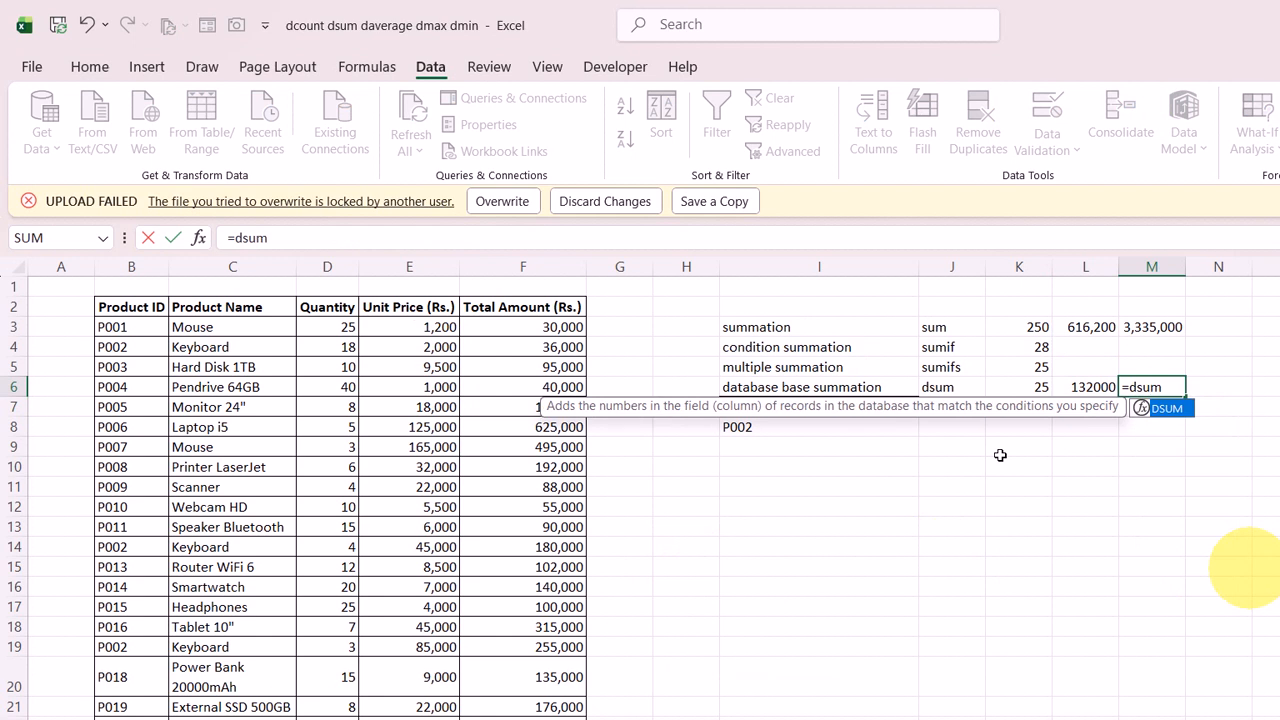
{"action": "key", "text": "Tab"}
{"action": "left_click_drag", "start_coordinate": [131, 307], "coordinate": [415, 591]}
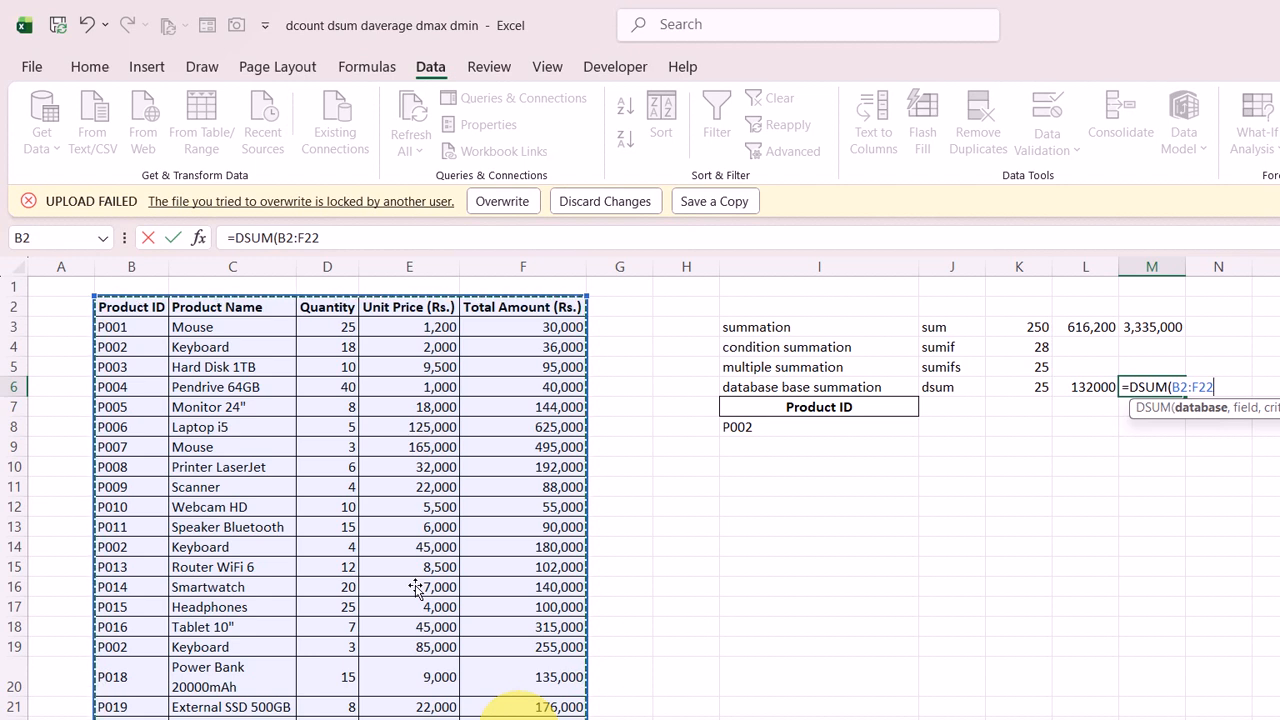
{"action": "type", "text": ","}
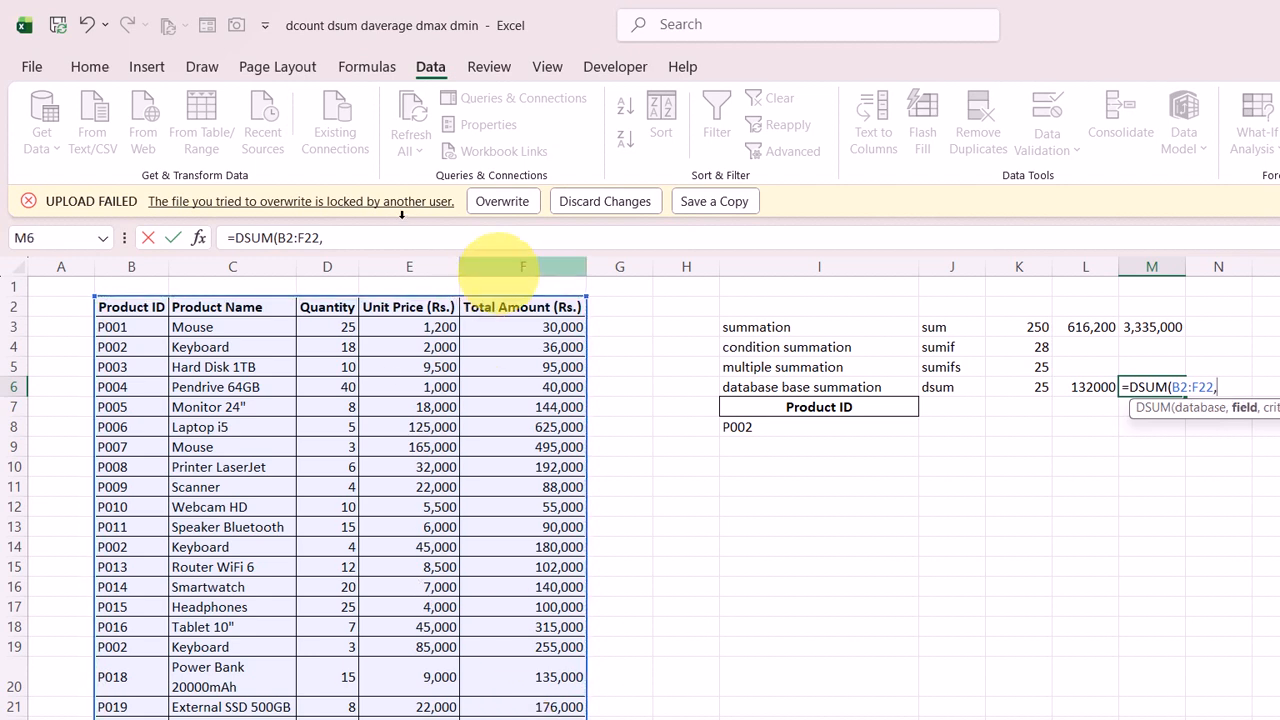
{"action": "left_click", "coordinate": [522, 307]}
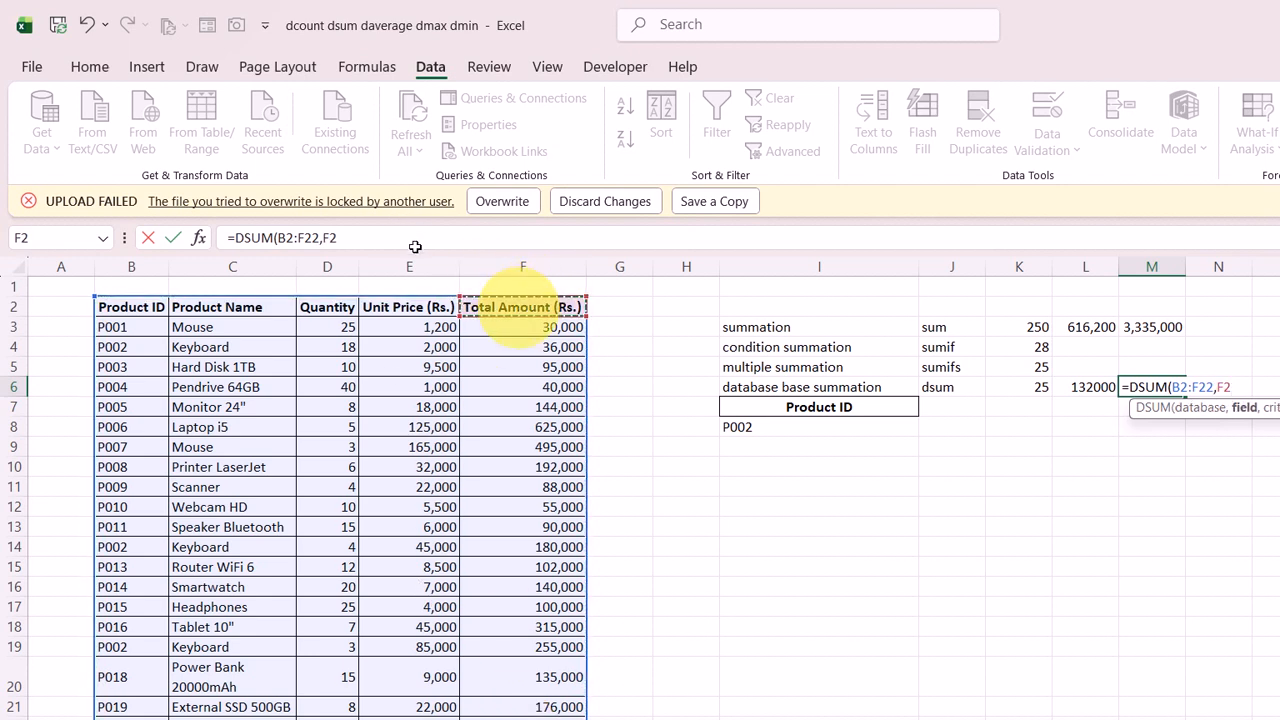
{"action": "type", "text": ","}
{"action": "left_click_drag", "start_coordinate": [825, 407], "coordinate": [812, 430]}
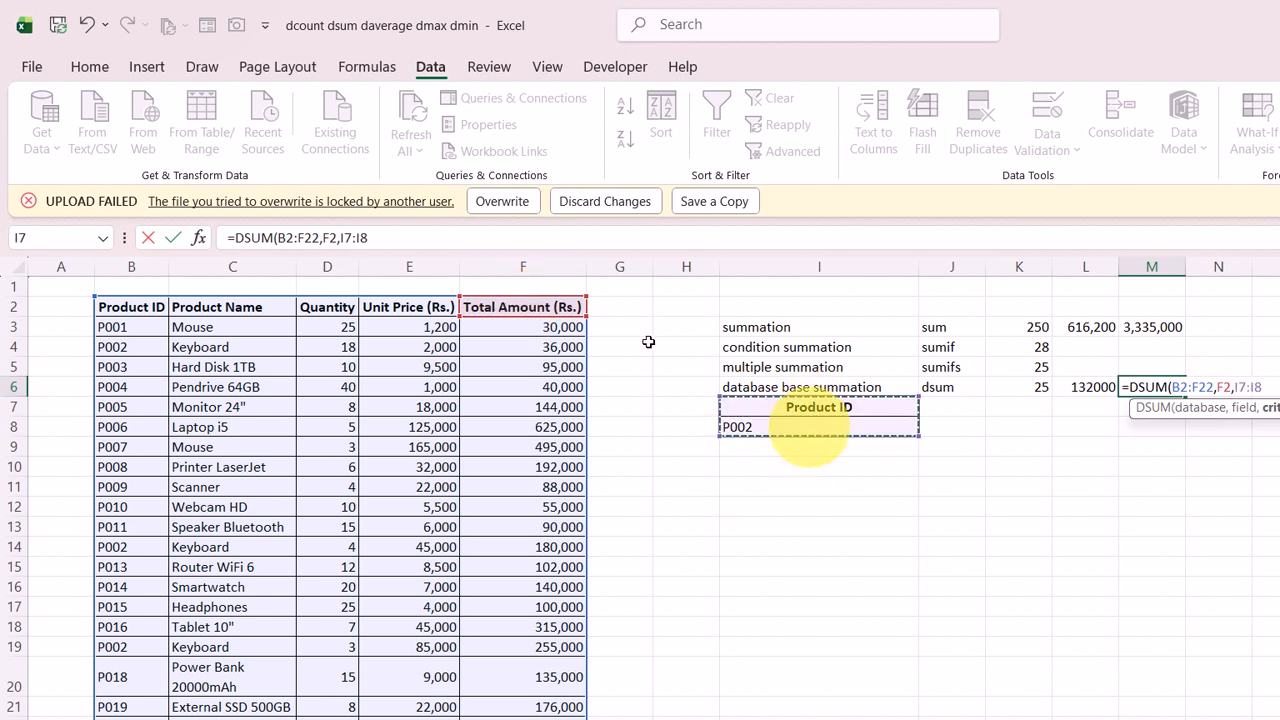
{"action": "key", "text": "Return"}
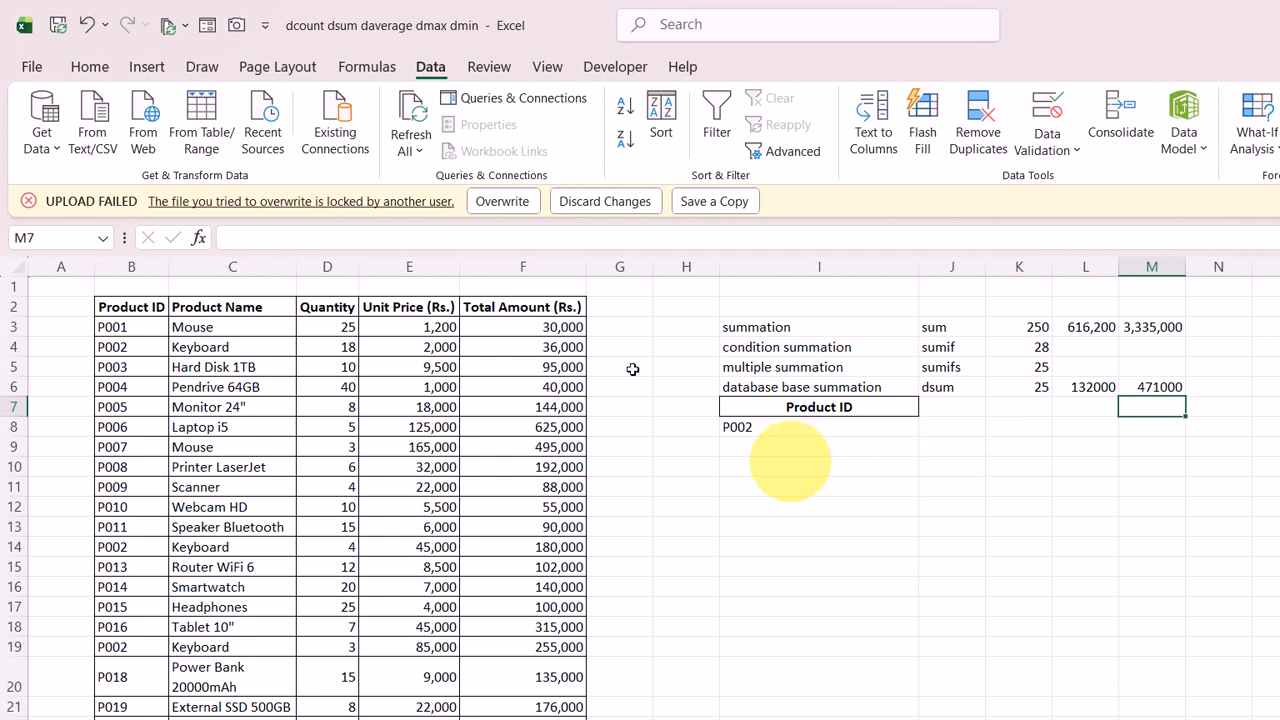
Copy the Product Name header from C2 to I9 as a second criteria heading
{"action": "left_click", "coordinate": [228, 307]}
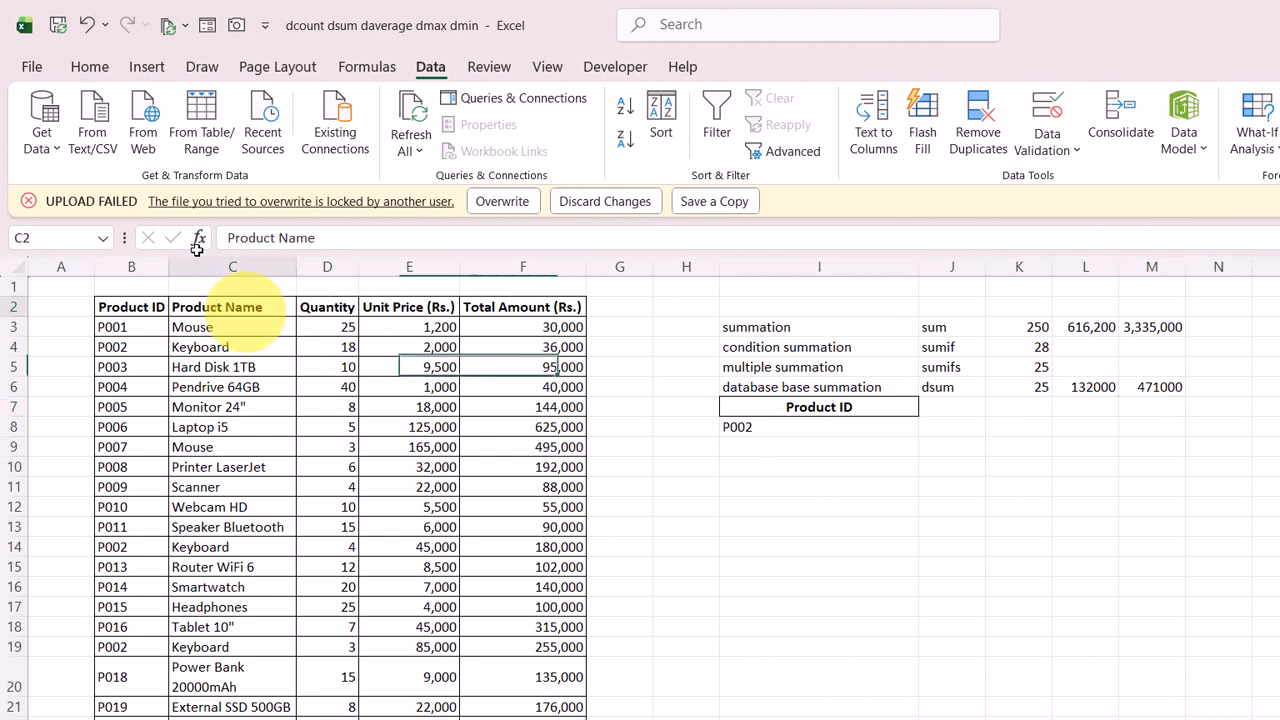
{"action": "key", "text": "ctrl+c"}
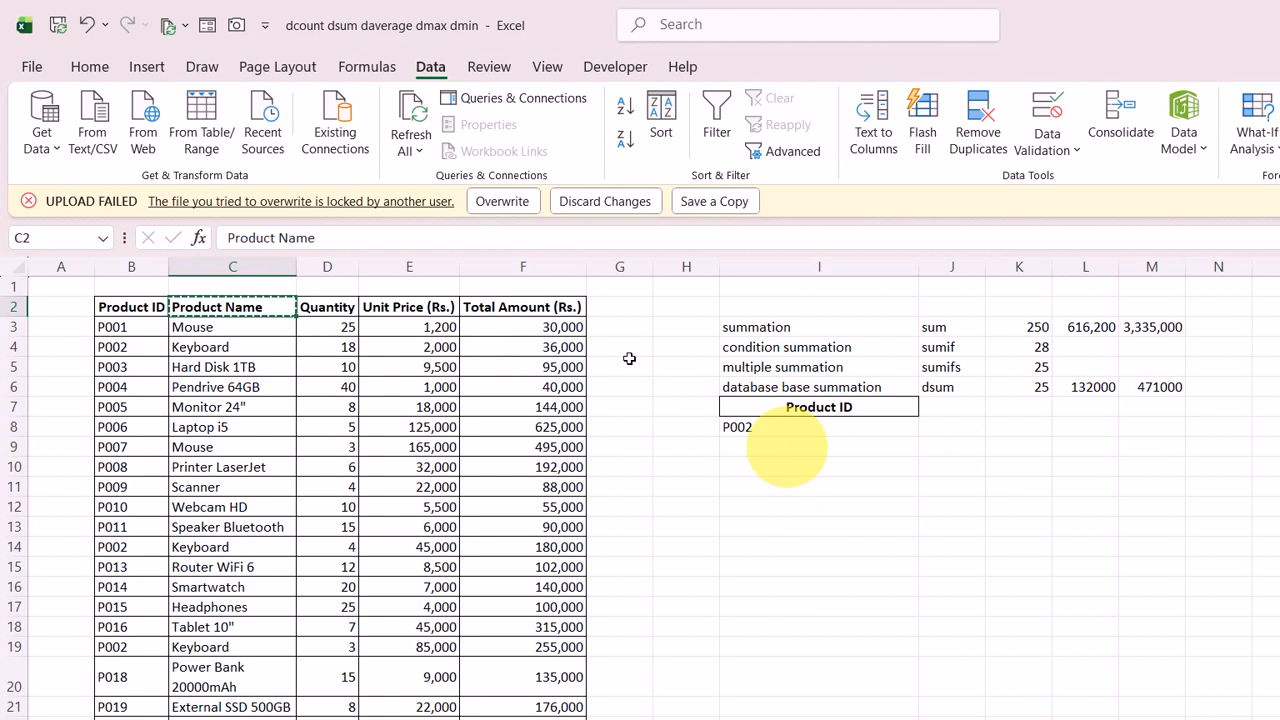
{"action": "left_click", "coordinate": [785, 447]}
{"action": "key", "text": "ctrl+v"}
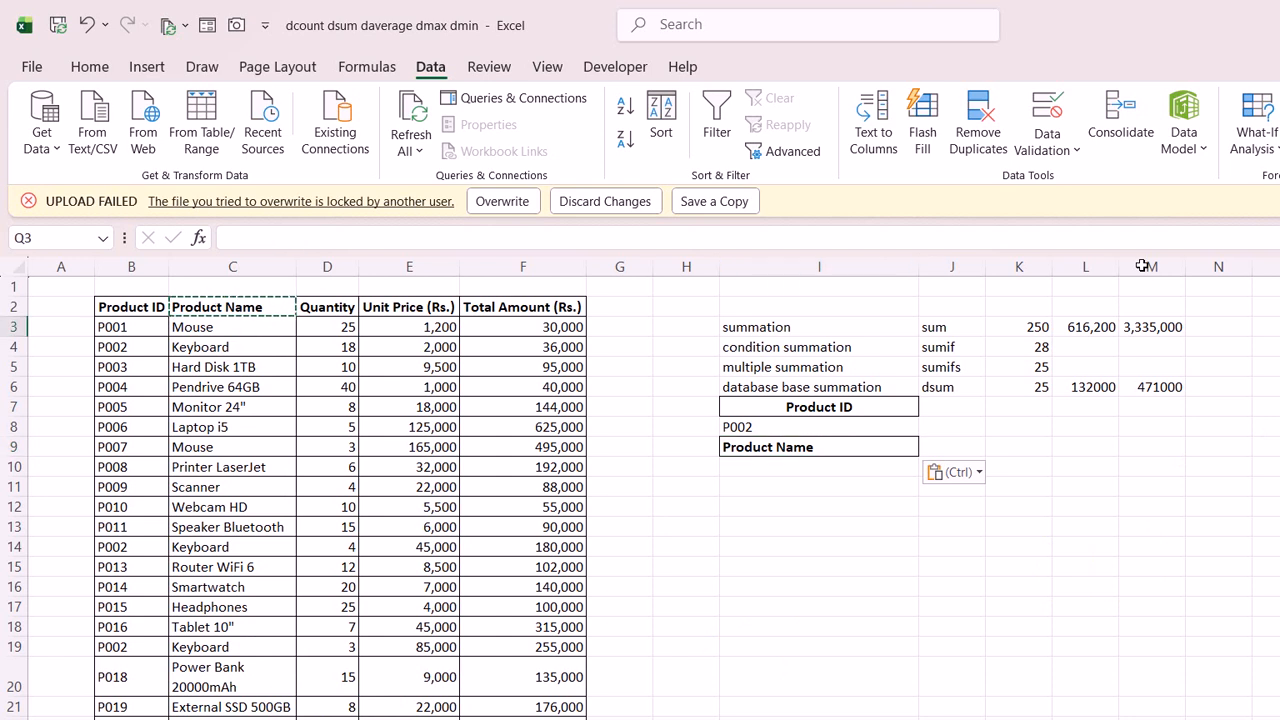
Enter a UNIQUE formula in Q3 that lists the distinct product names from C3:C22
{"action": "type", "text": "=unique("}
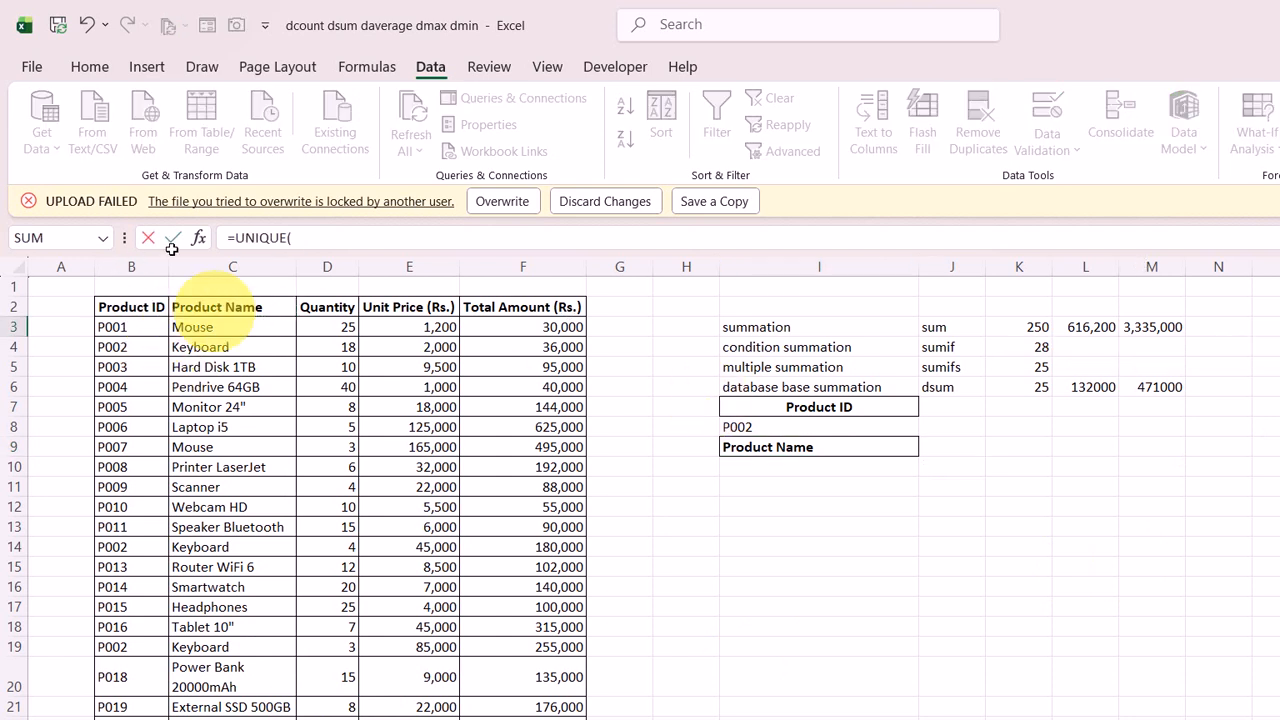
{"action": "left_click_drag", "start_coordinate": [200, 327], "coordinate": [230, 707]}
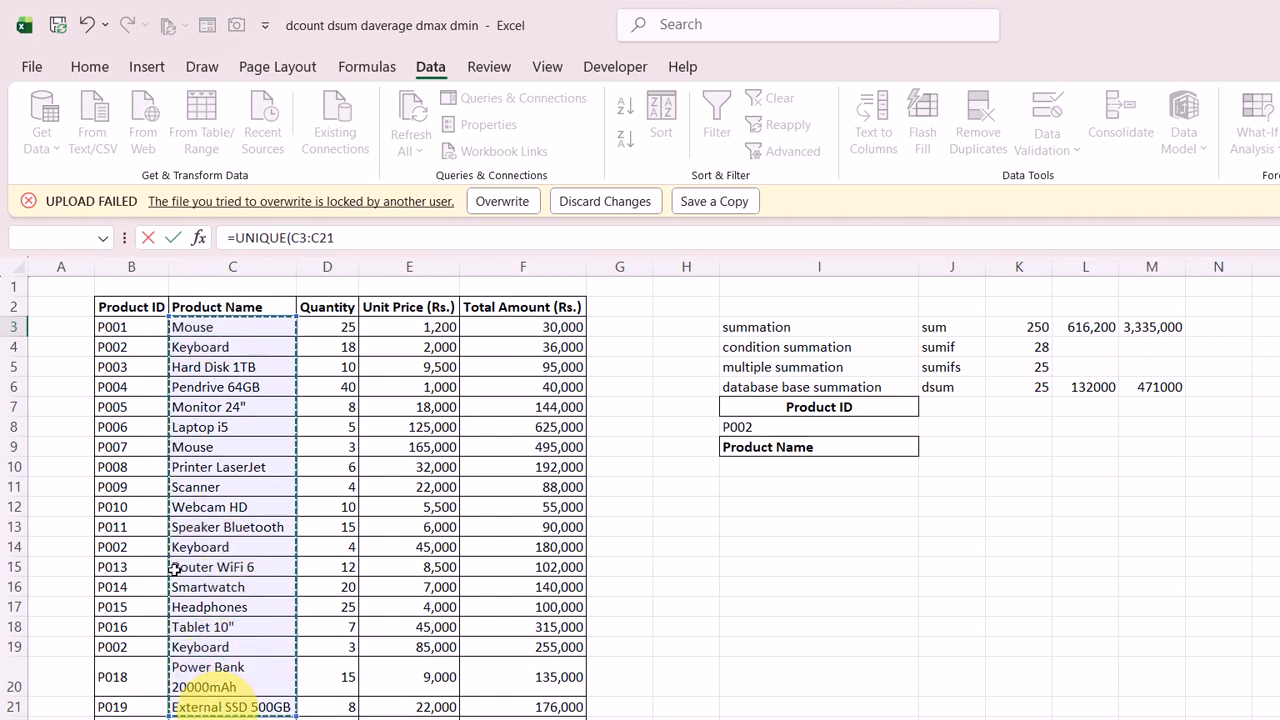
{"action": "key", "text": "shift+Down"}
{"action": "key", "text": "Return"}
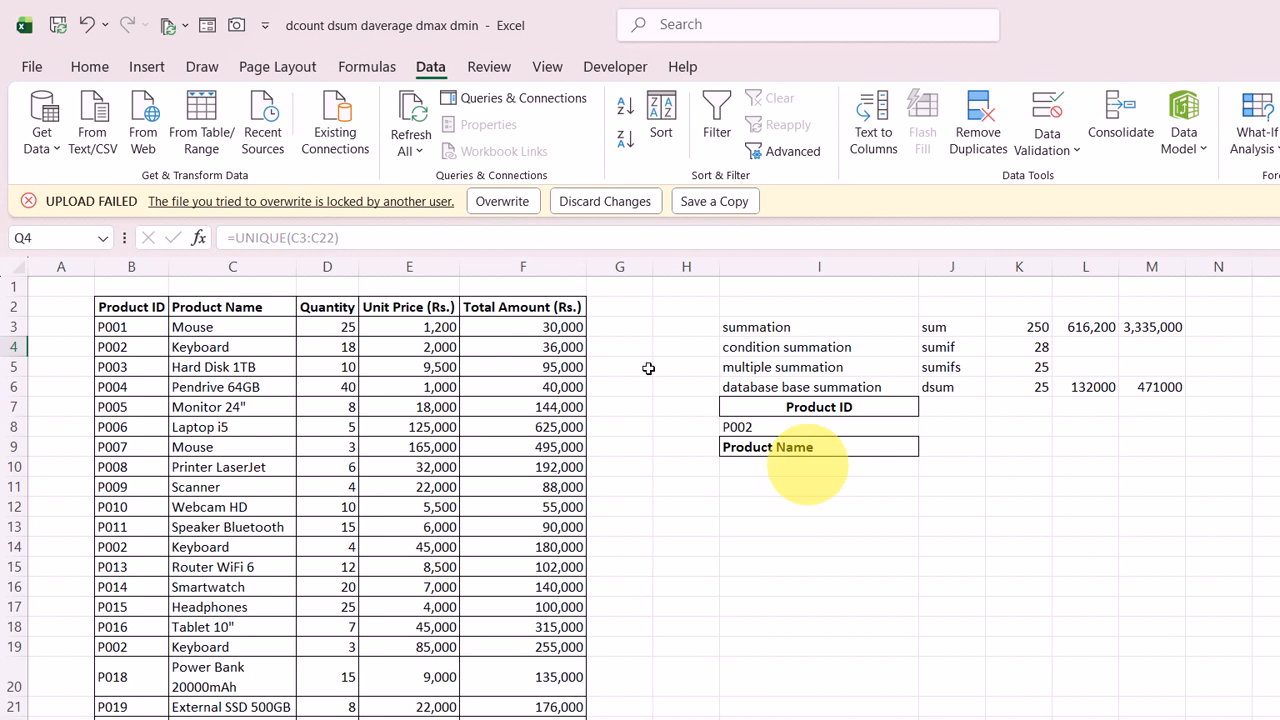
Add a List data validation to I10 with =$Q$3:$Q$19 as its source
{"action": "left_click", "coordinate": [808, 467]}
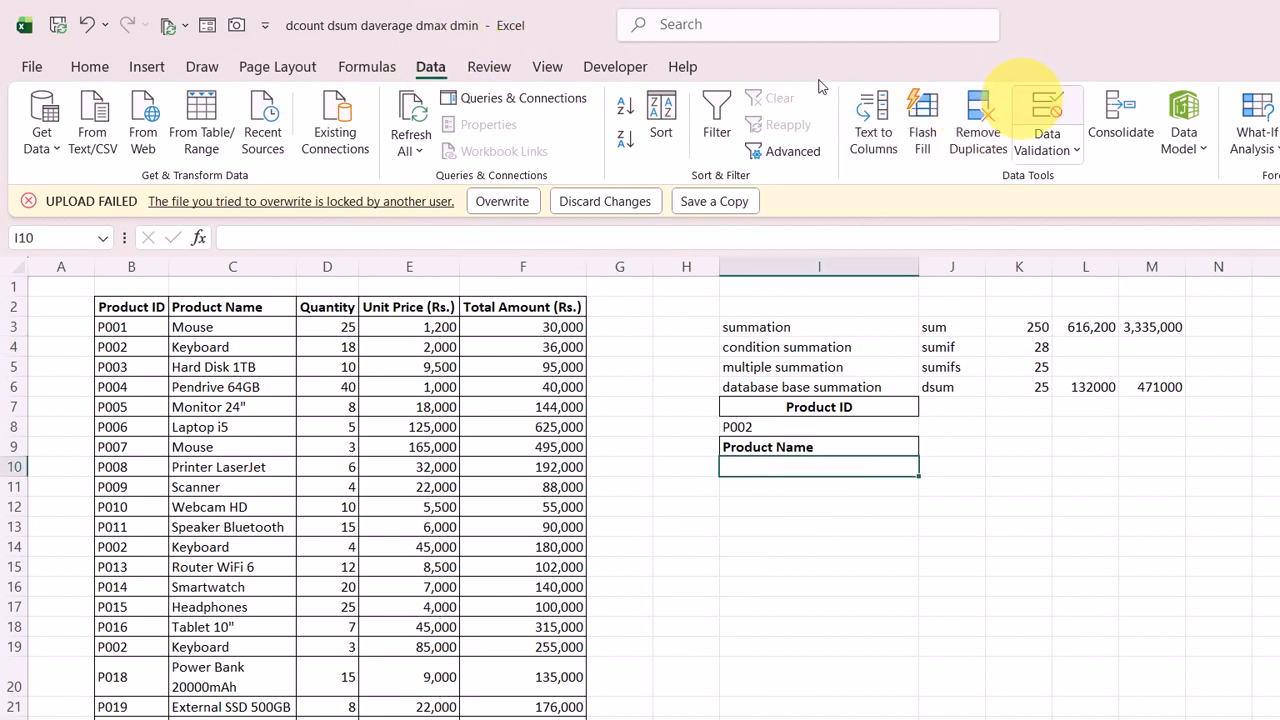
{"action": "left_click", "coordinate": [1046, 108]}
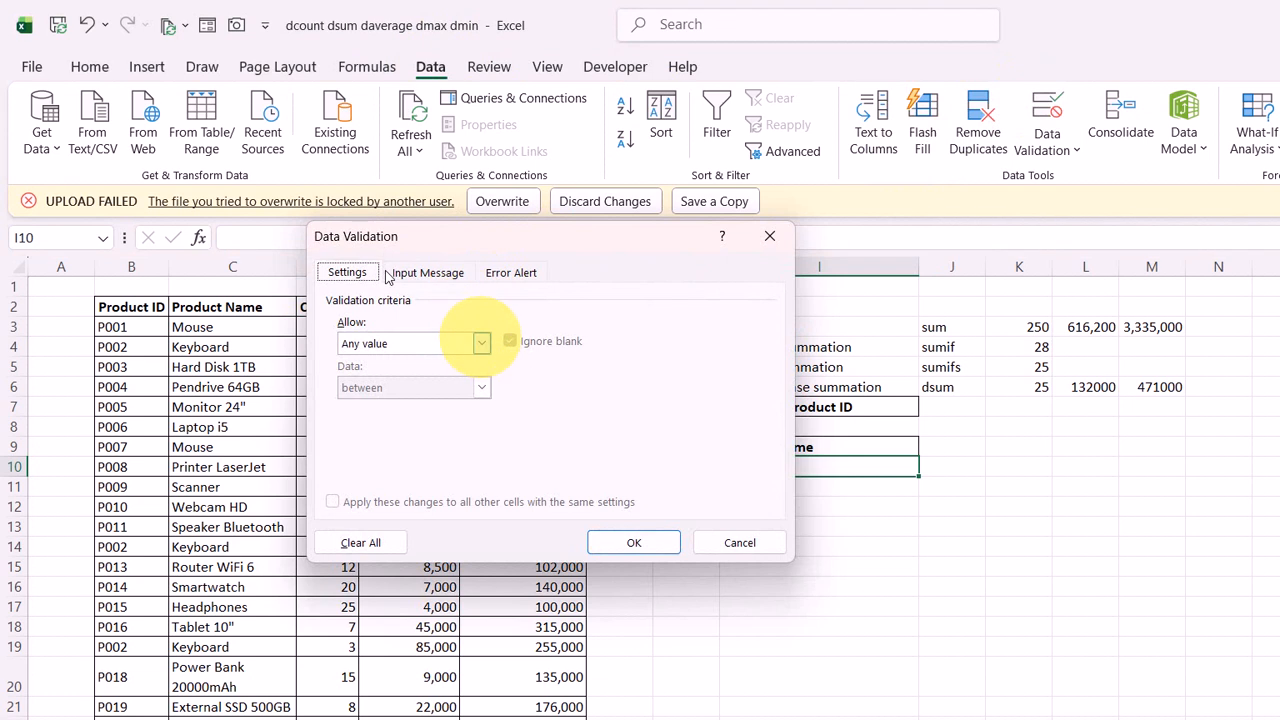
{"action": "left_click", "coordinate": [481, 343]}
{"action": "left_click", "coordinate": [380, 389]}
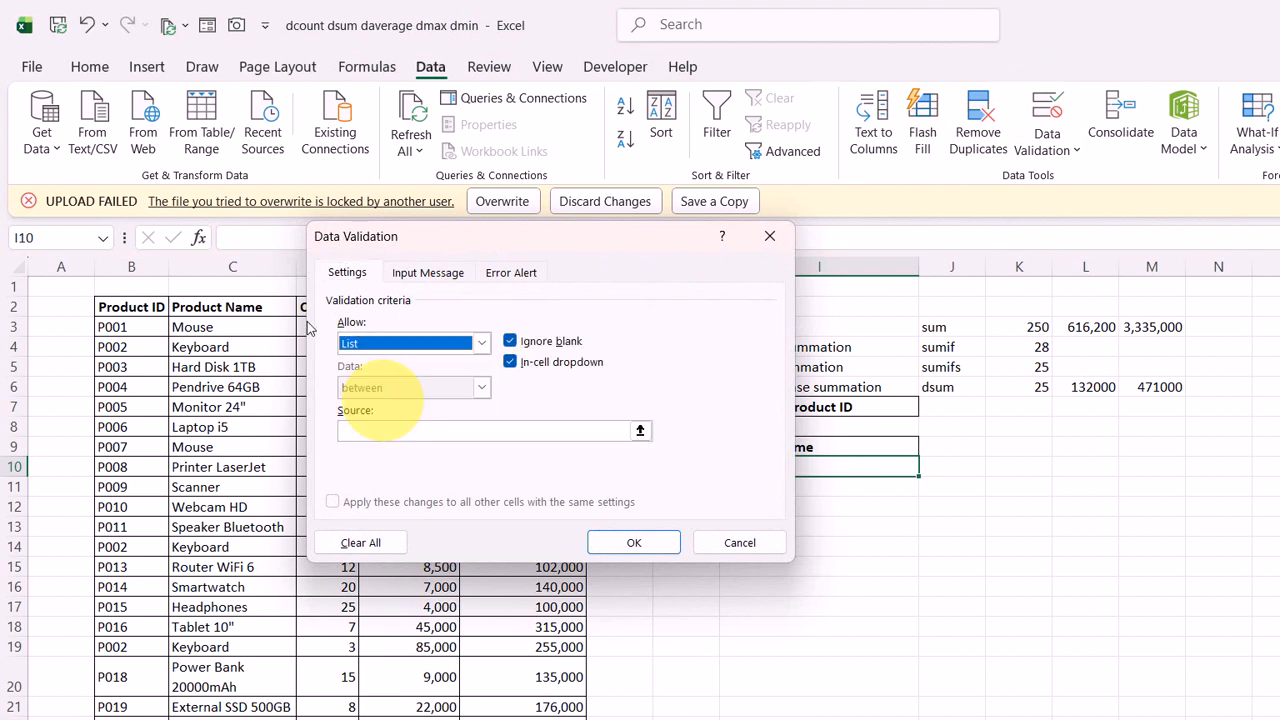
{"action": "left_click", "coordinate": [449, 434]}
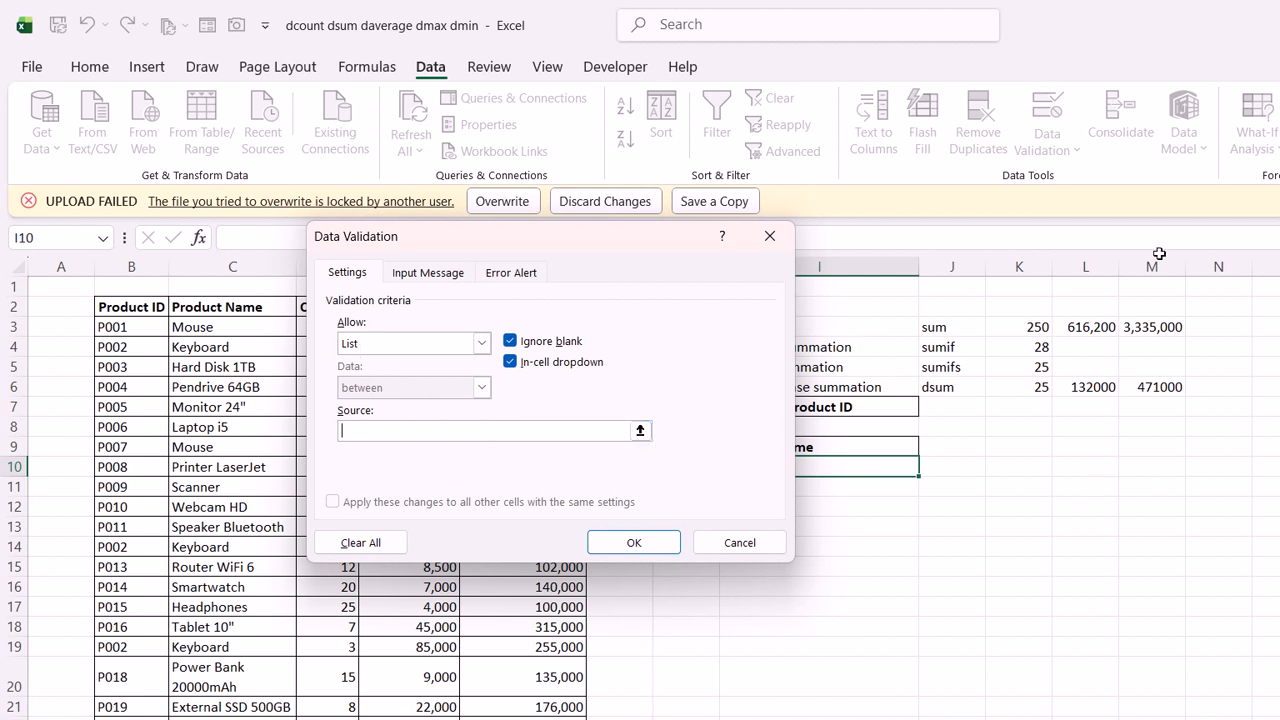
{"action": "left_click_drag", "start_coordinate": [1137, 263], "coordinate": [1135, 518]}
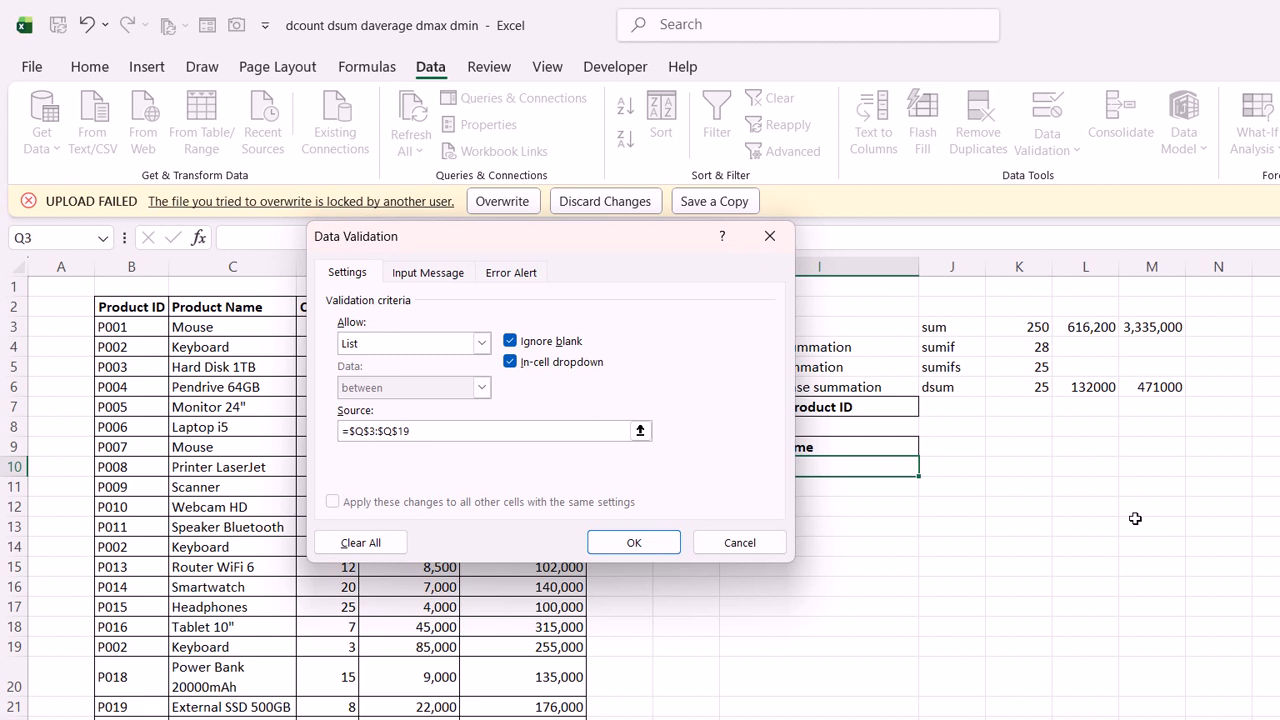
{"action": "key", "text": "Return"}
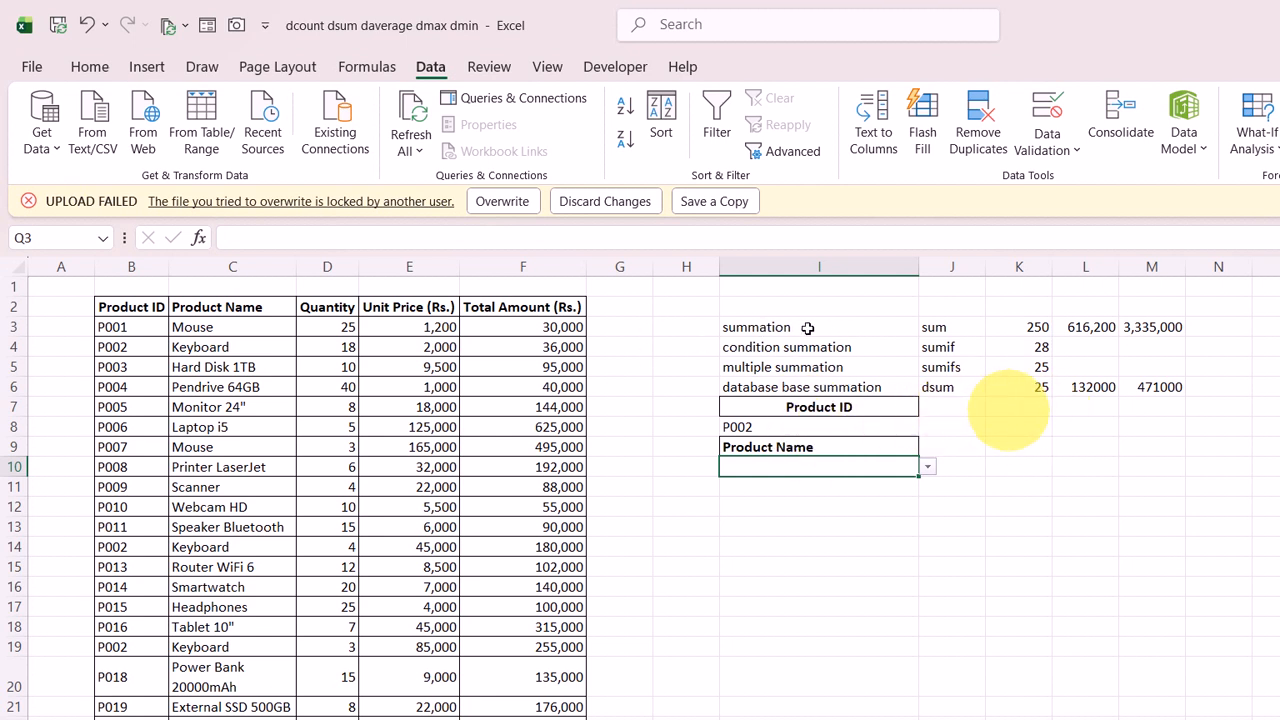
Label cell J7 as M.DSUM for the multiple-criteria DSUM row
{"action": "left_click", "coordinate": [955, 407]}
{"action": "type", "text": "M.DSUM"}
{"action": "key", "text": "Tab"}
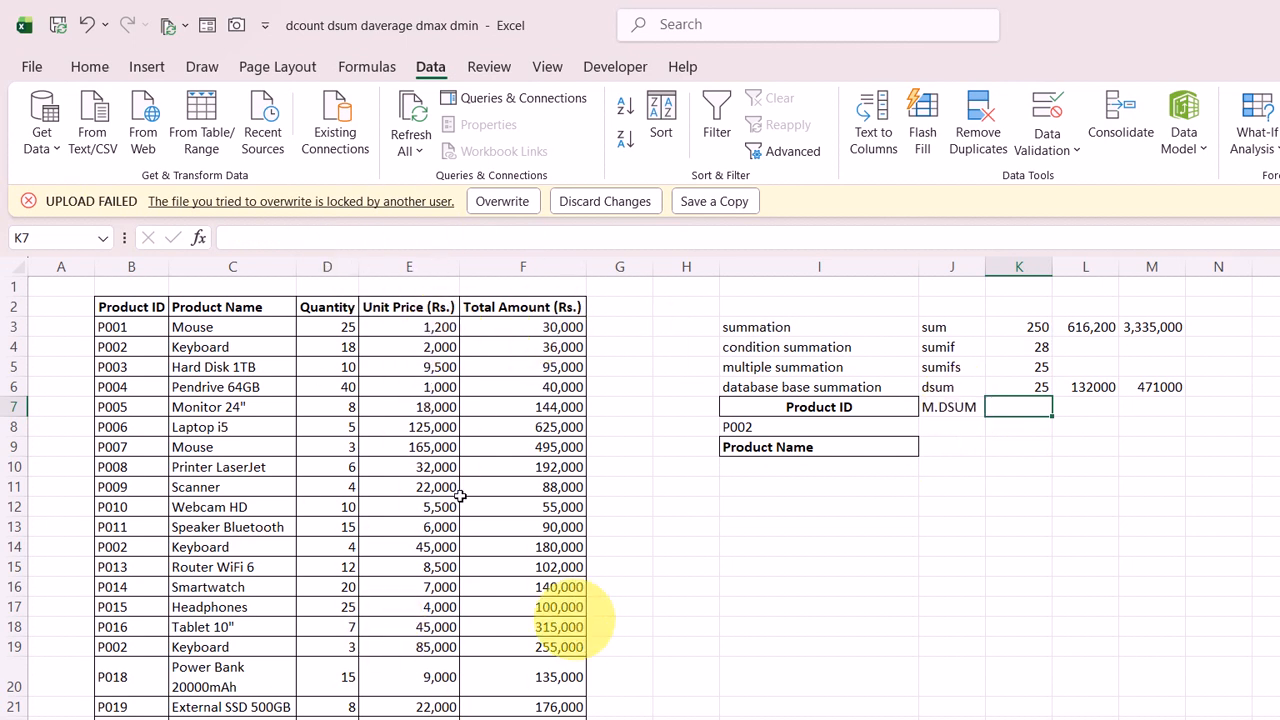
{"action": "type", "text": "=ds"}
{"action": "key", "text": "Tab"}
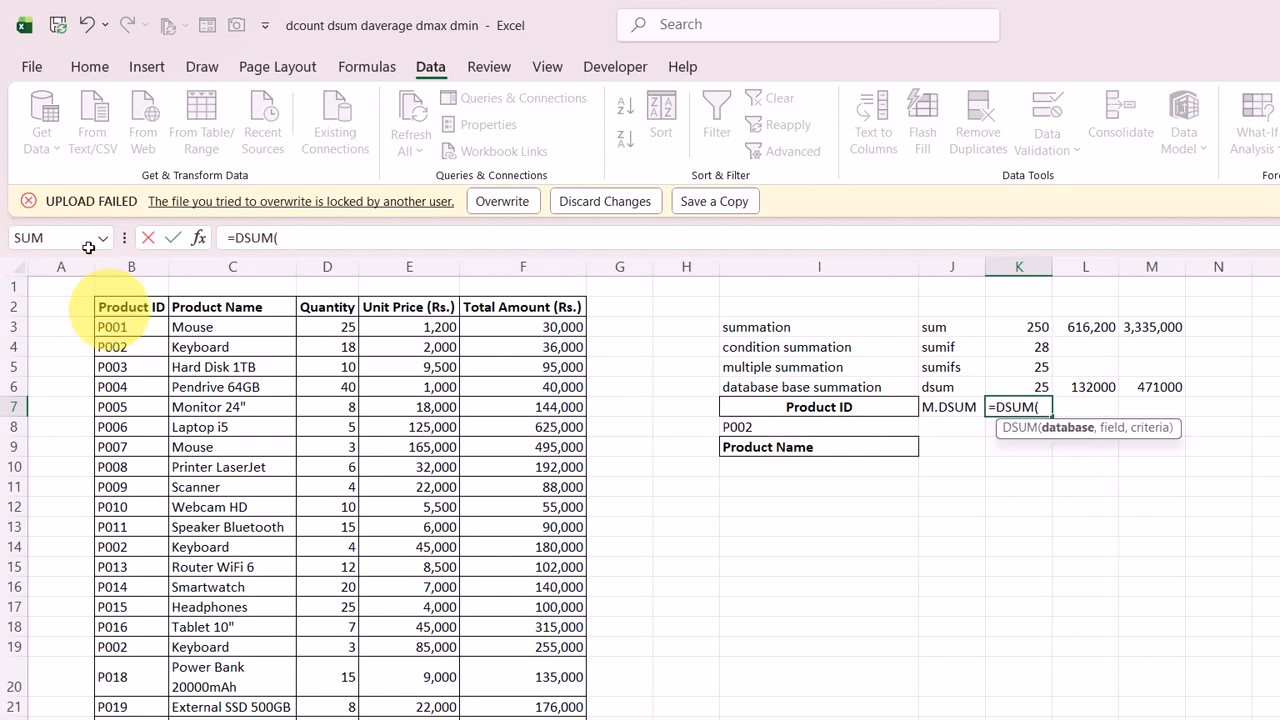
{"action": "left_click_drag", "start_coordinate": [118, 307], "coordinate": [560, 447]}
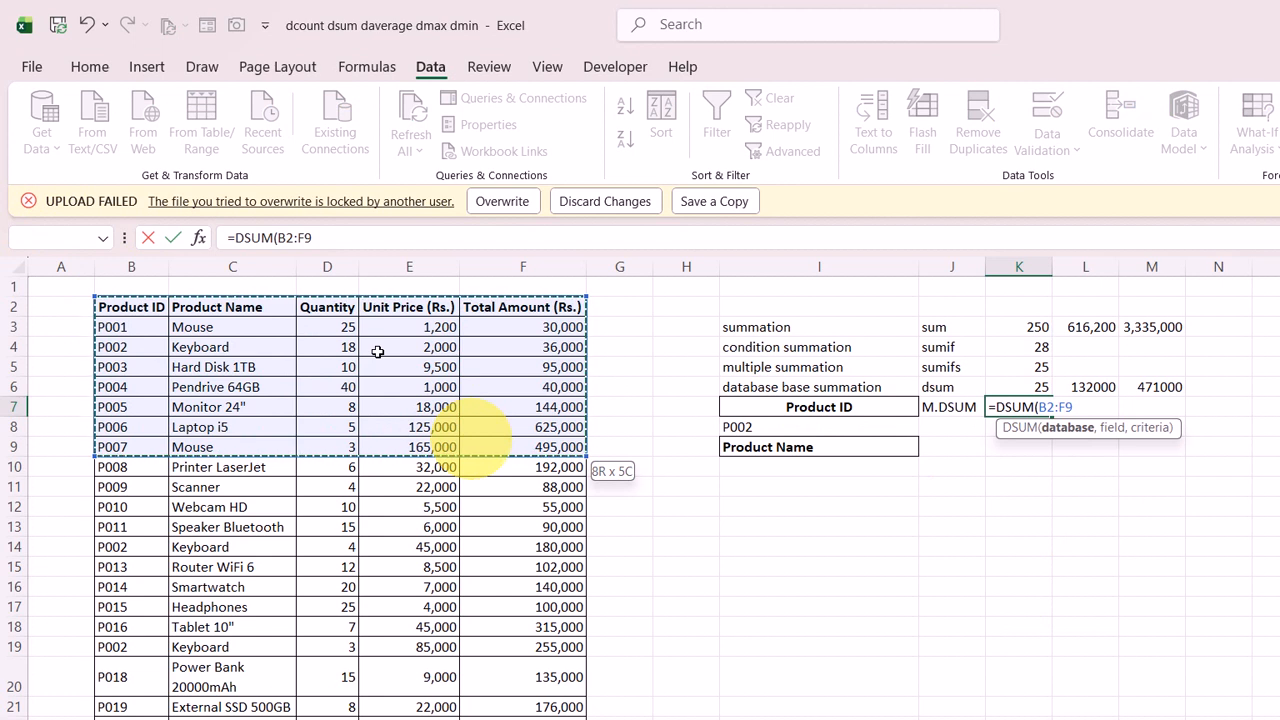
{"action": "key", "text": "Escape"}
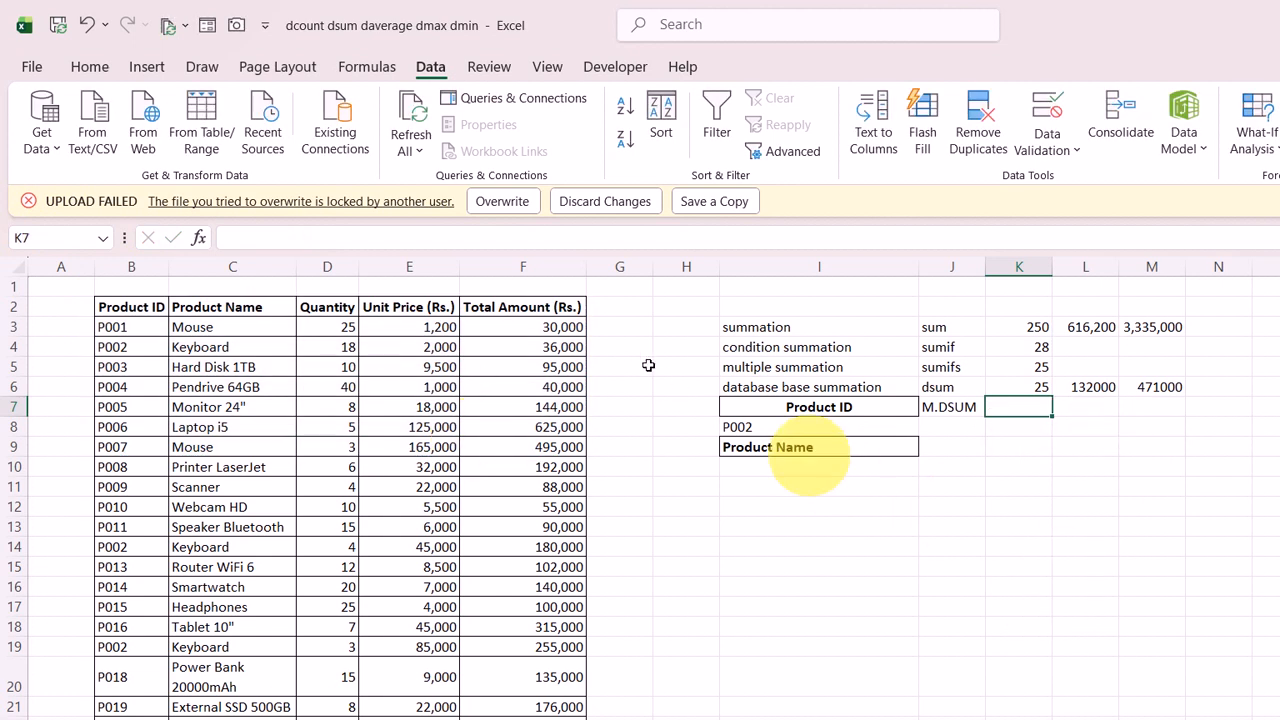
{"action": "left_click", "coordinate": [792, 450]}
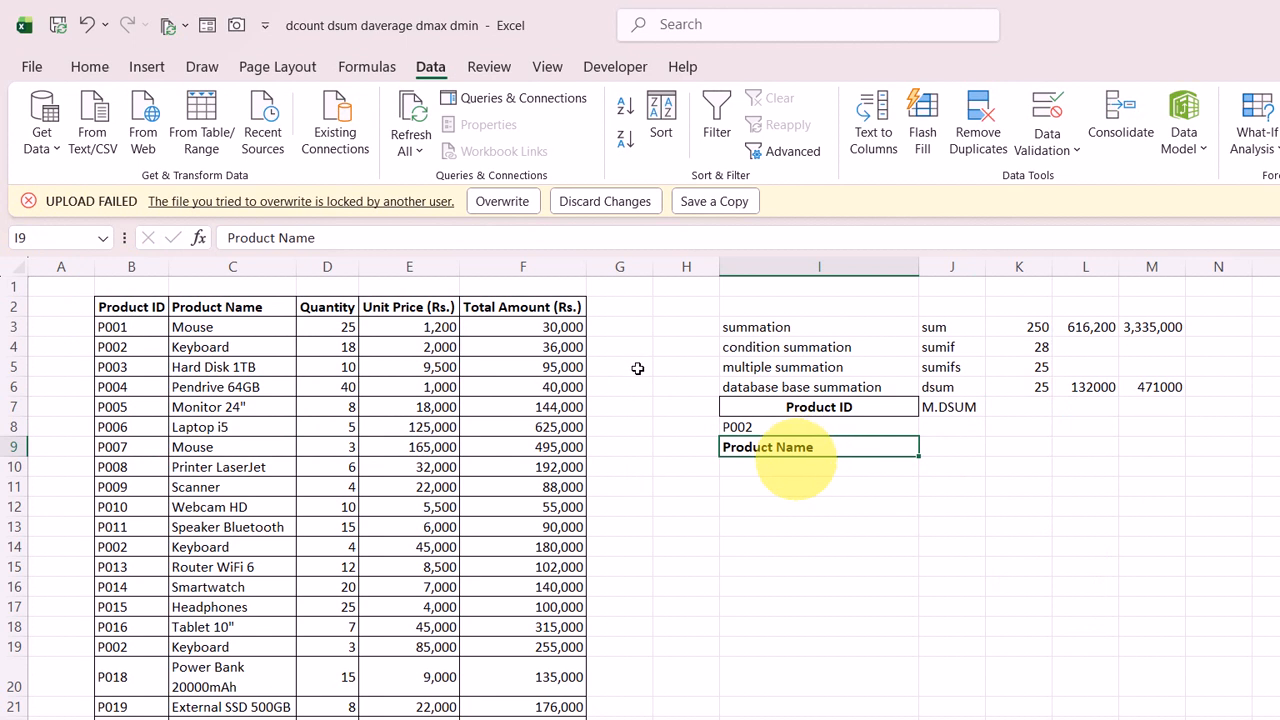
{"action": "key", "text": "Return"}
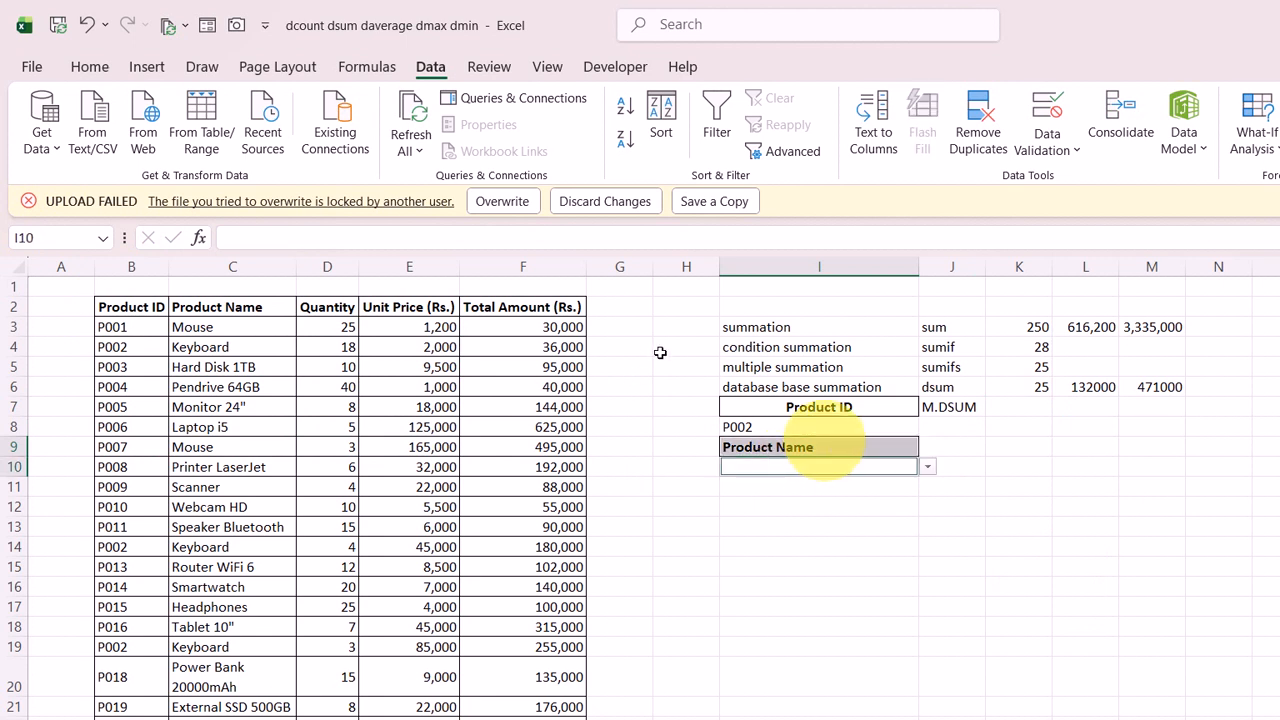
{"action": "left_click_drag", "start_coordinate": [820, 460], "coordinate": [690, 435]}
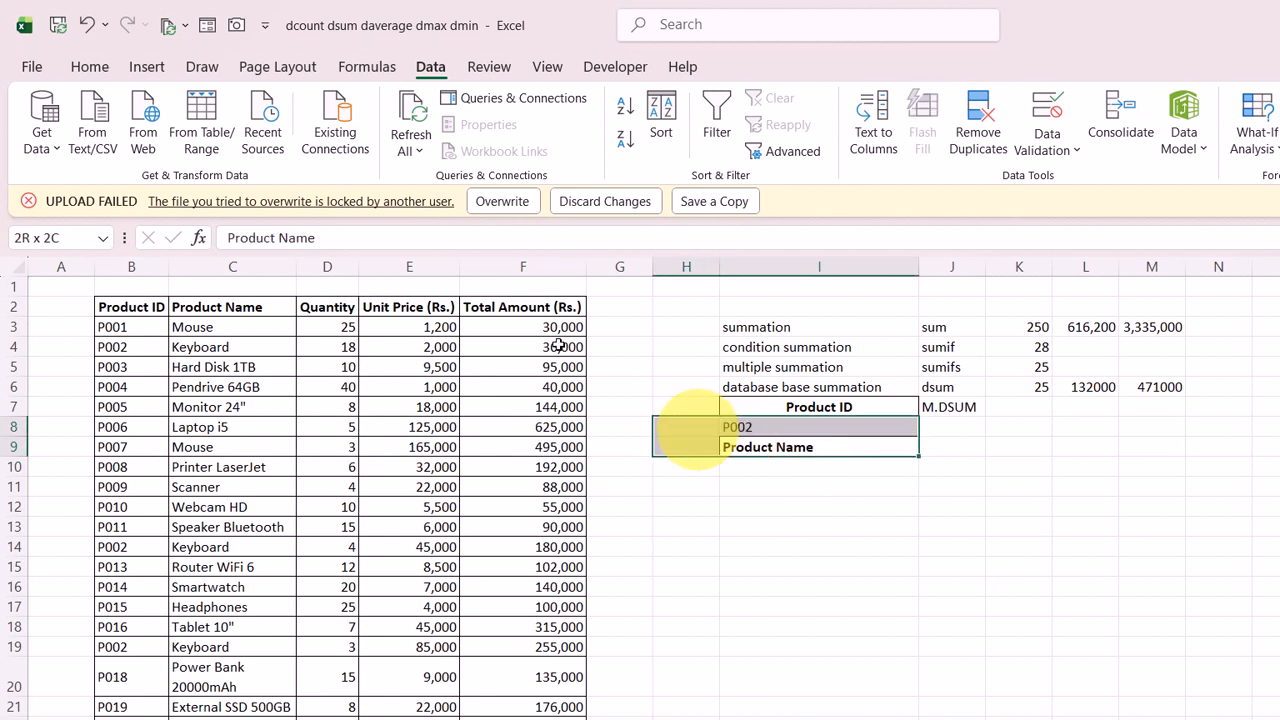
{"action": "left_click", "coordinate": [871, 487]}
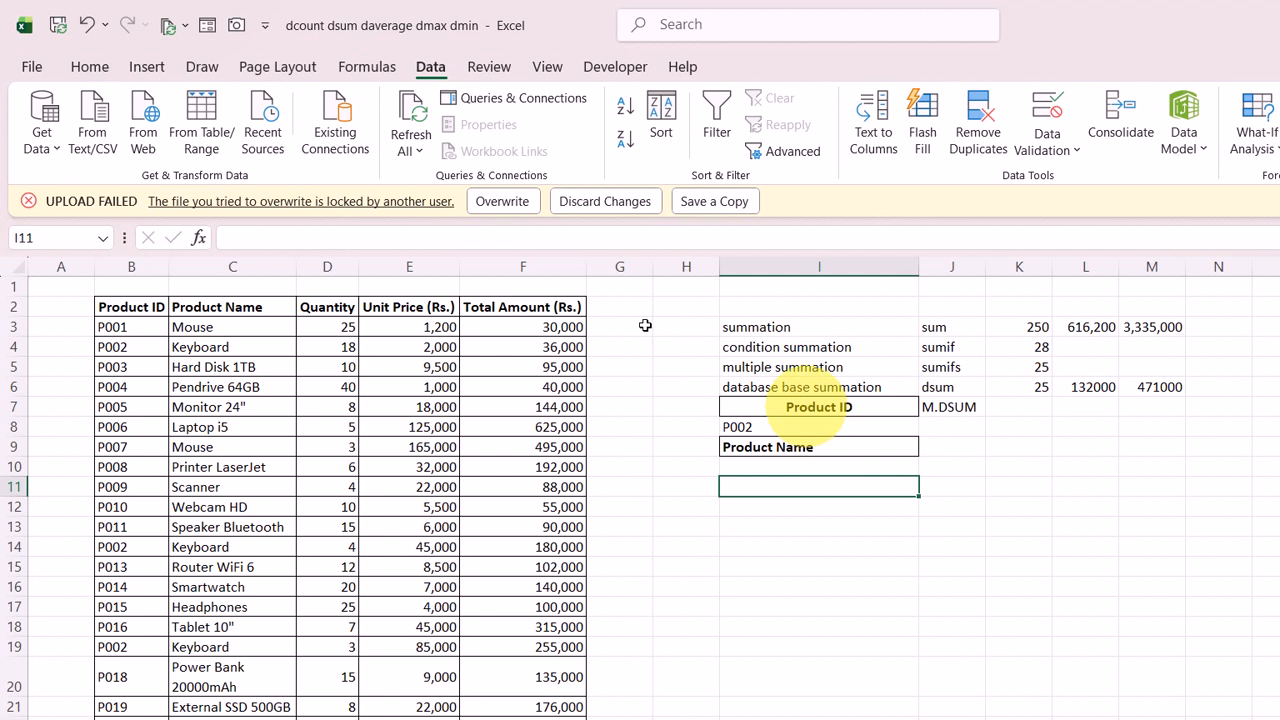
Move the Product ID criterion from I7:I8 to H7:H8, and the Product Name criterion from I9:I10 to I7:I8 beside it
{"action": "left_click_drag", "start_coordinate": [815, 407], "coordinate": [815, 427]}
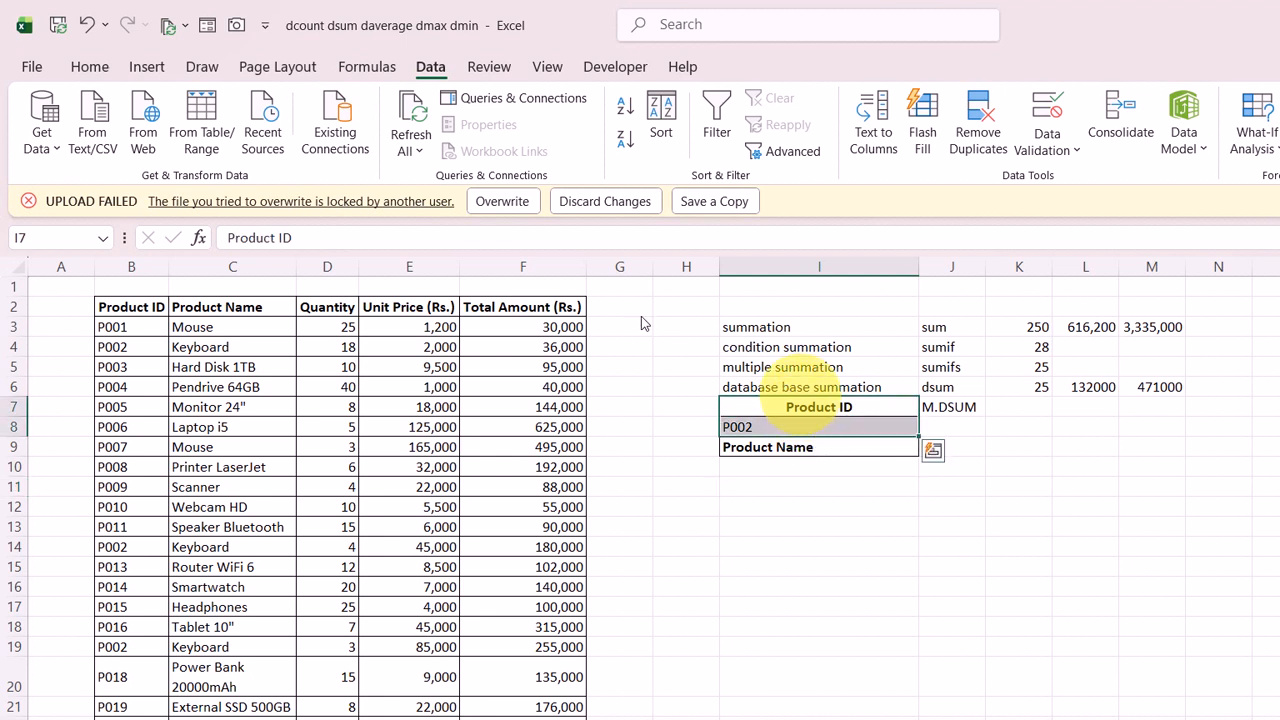
{"action": "left_click_drag", "start_coordinate": [720, 412], "coordinate": [700, 405]}
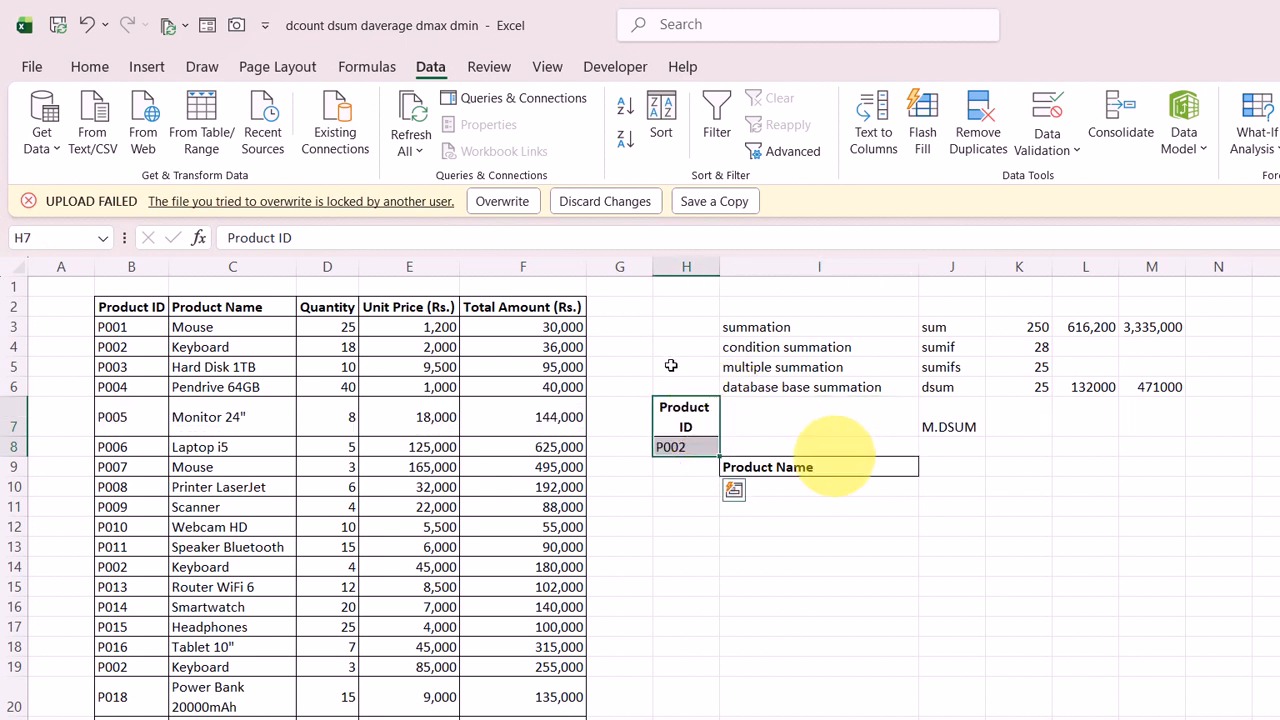
{"action": "left_click_drag", "start_coordinate": [850, 466], "coordinate": [845, 486]}
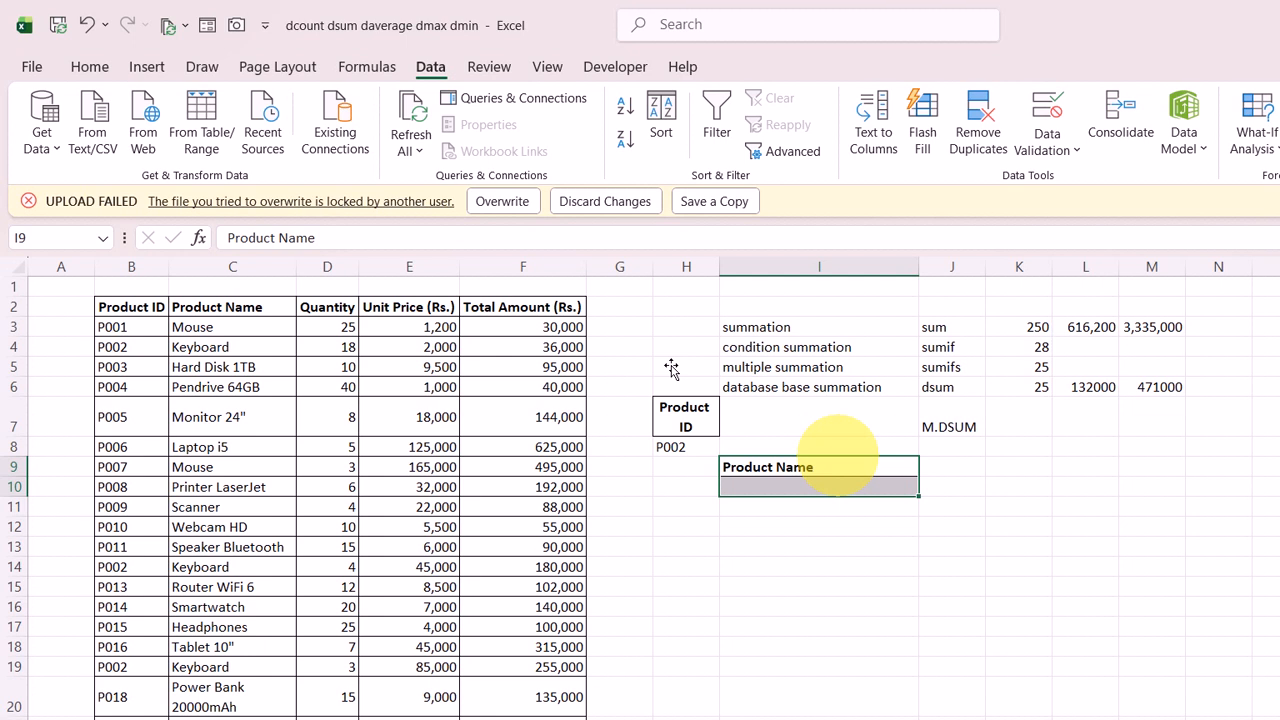
{"action": "left_click_drag", "start_coordinate": [838, 460], "coordinate": [838, 420]}
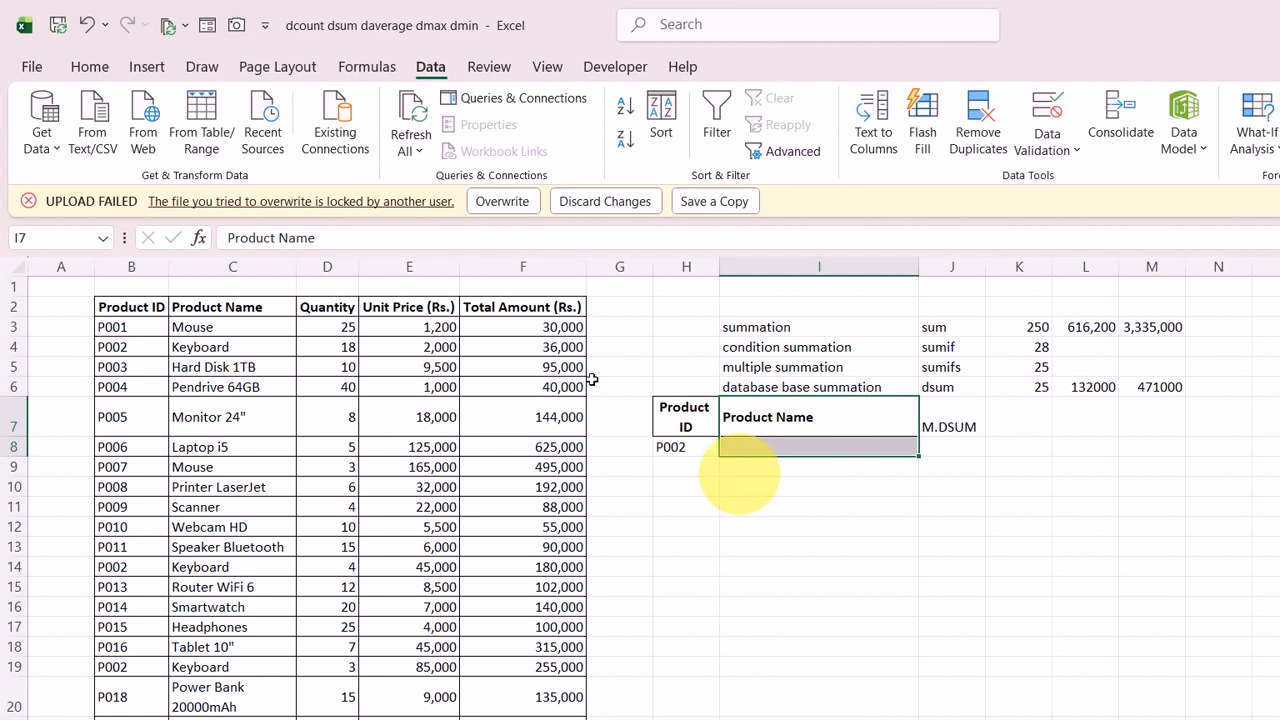
Check the product name drop-down list in I8 and widen column H so the Product ID heading fits on one line
{"action": "left_click", "coordinate": [1017, 425]}
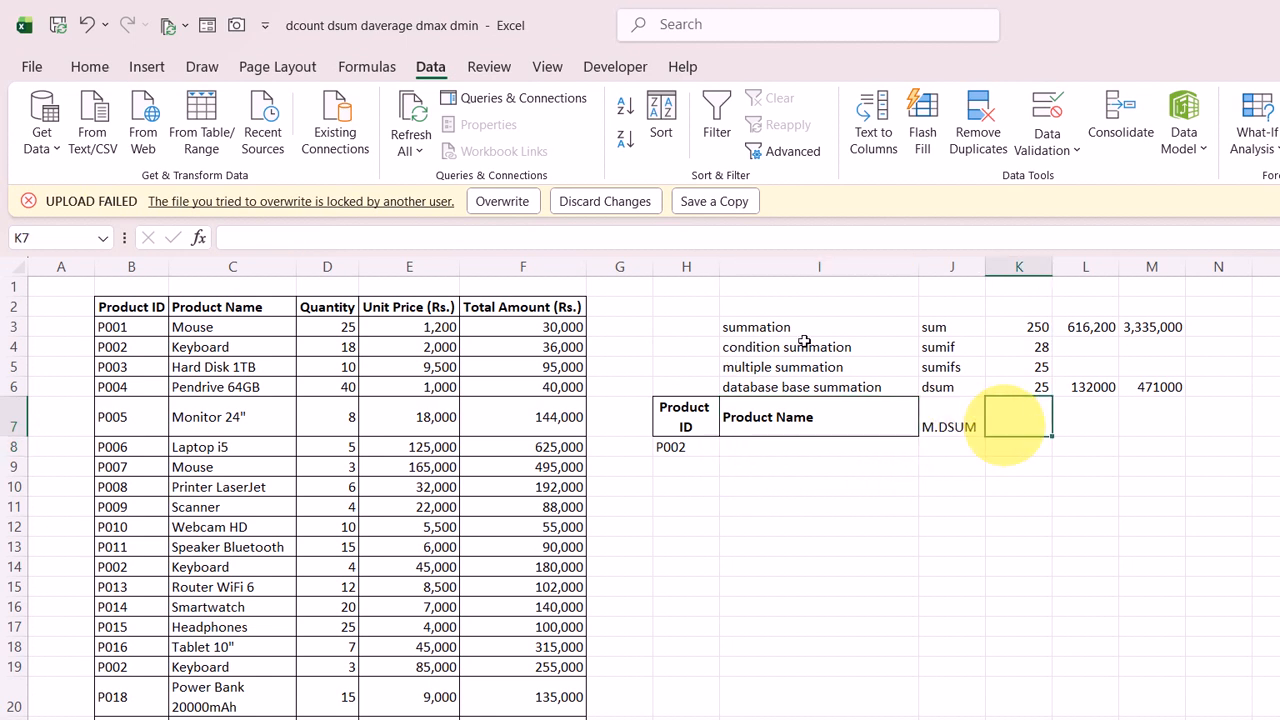
{"action": "left_click", "coordinate": [880, 450]}
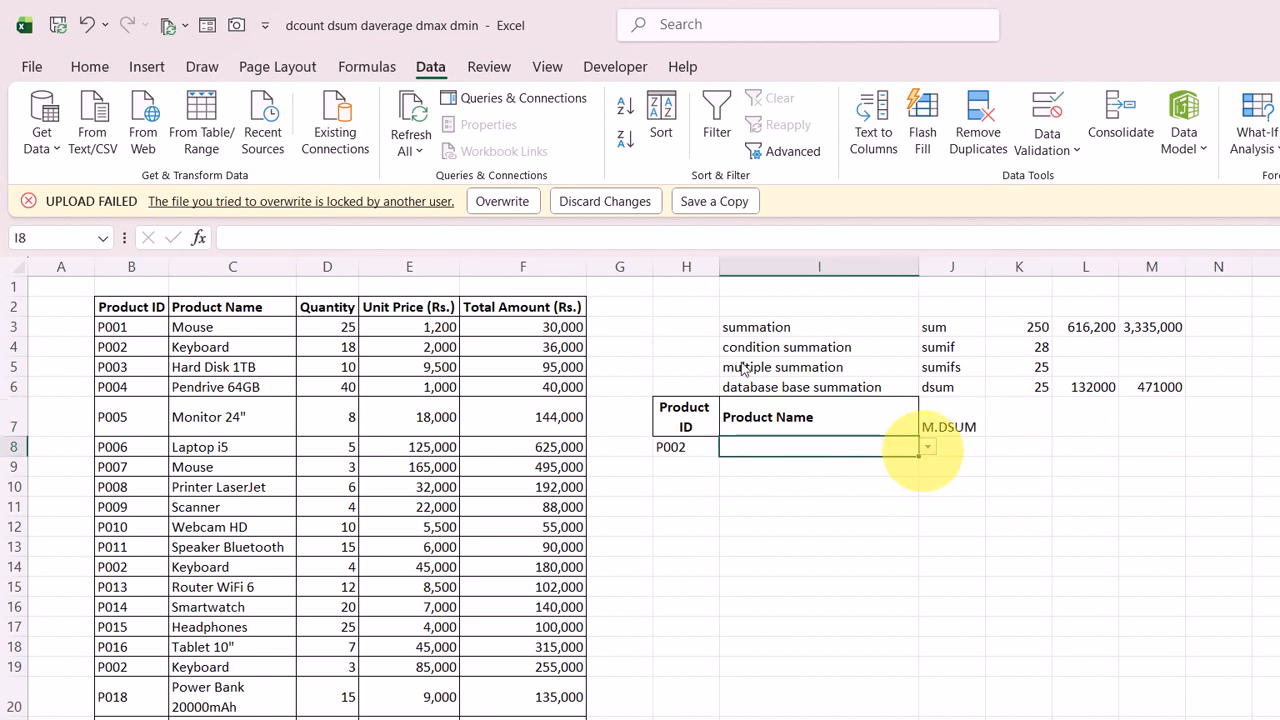
{"action": "left_click", "coordinate": [928, 447]}
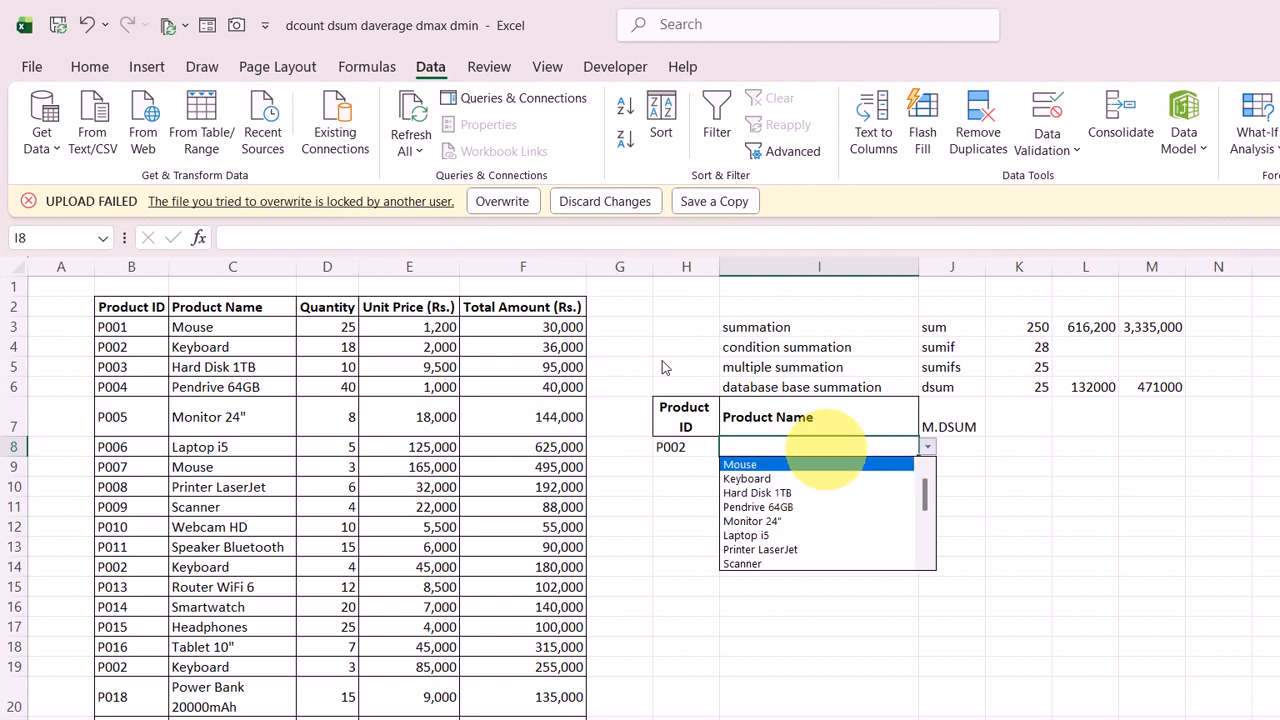
{"action": "key", "text": "Escape"}
{"action": "left_click", "coordinate": [1011, 415]}
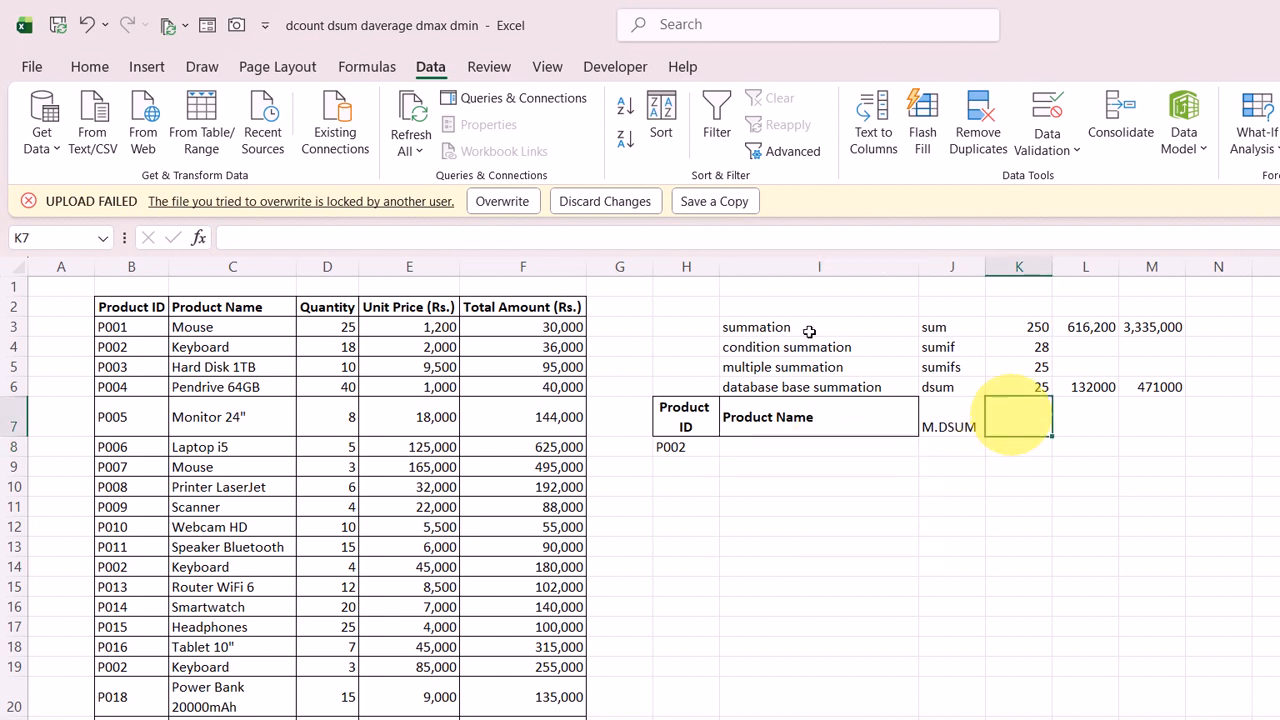
{"action": "left_click_drag", "start_coordinate": [719, 268], "coordinate": [752, 266]}
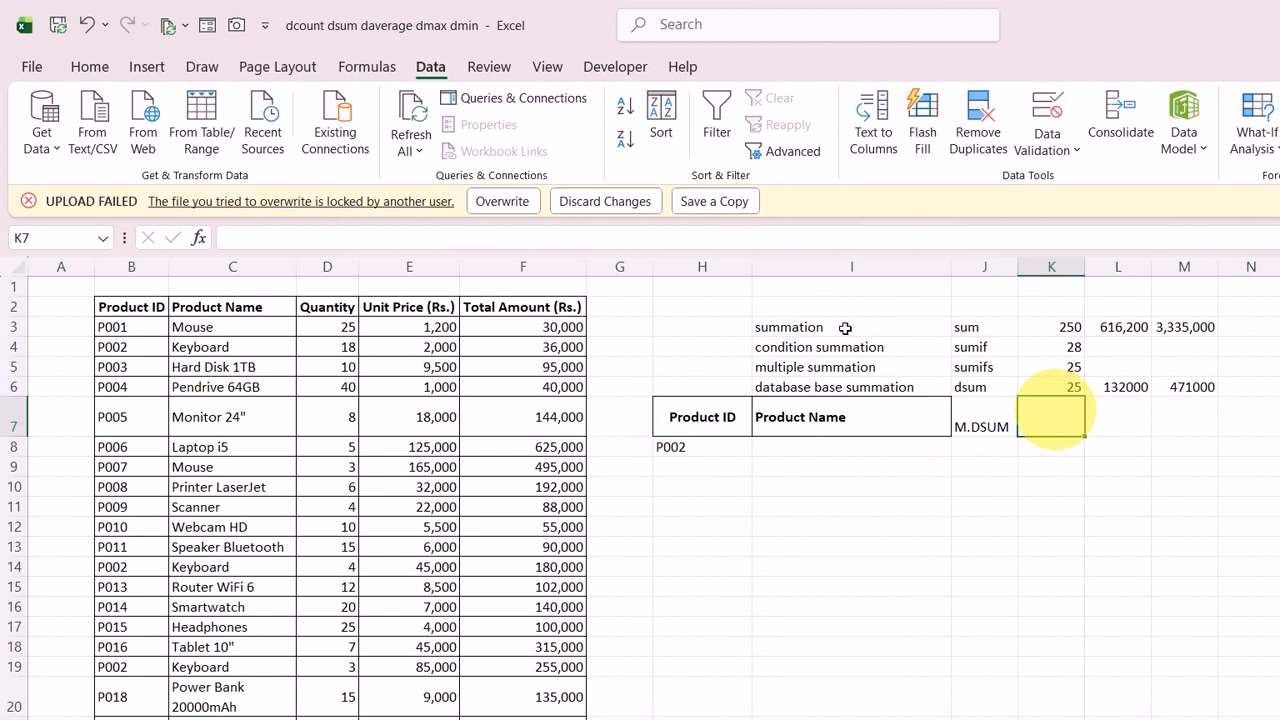
Enter =DSUM(B2:F22,D2,H7:I8) in K7 to sum Quantity by both product ID and product name
{"action": "type", "text": "=dsum"}
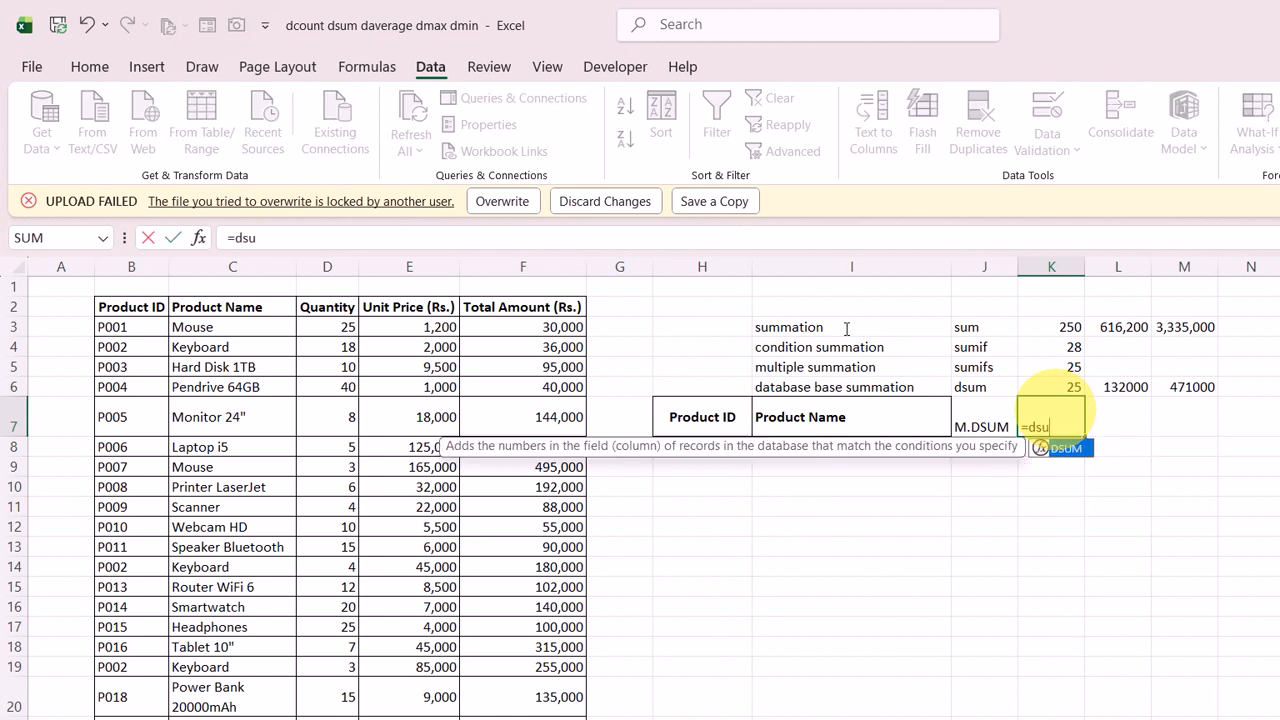
{"action": "key", "text": "Tab"}
{"action": "left_click_drag", "start_coordinate": [112, 310], "coordinate": [575, 370]}
{"action": "left_click_drag", "start_coordinate": [470, 365], "coordinate": [490, 712]}
{"action": "type", "text": ","}
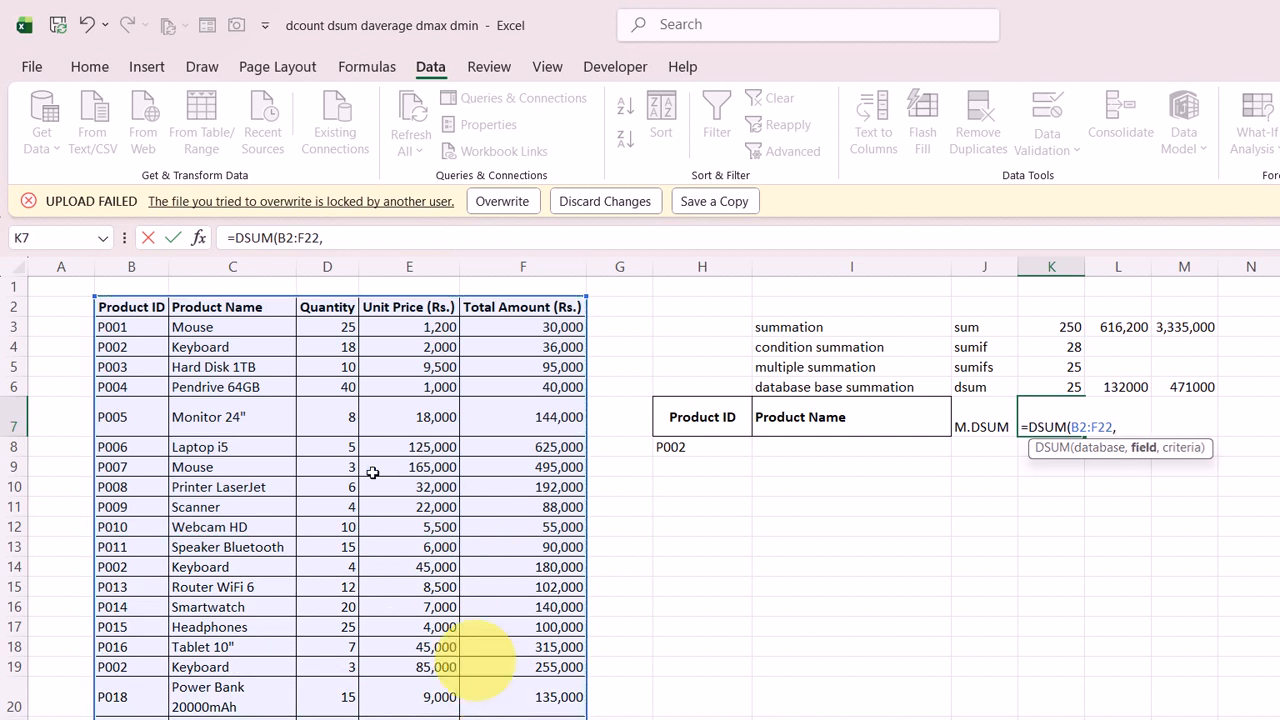
{"action": "left_click", "coordinate": [327, 307]}
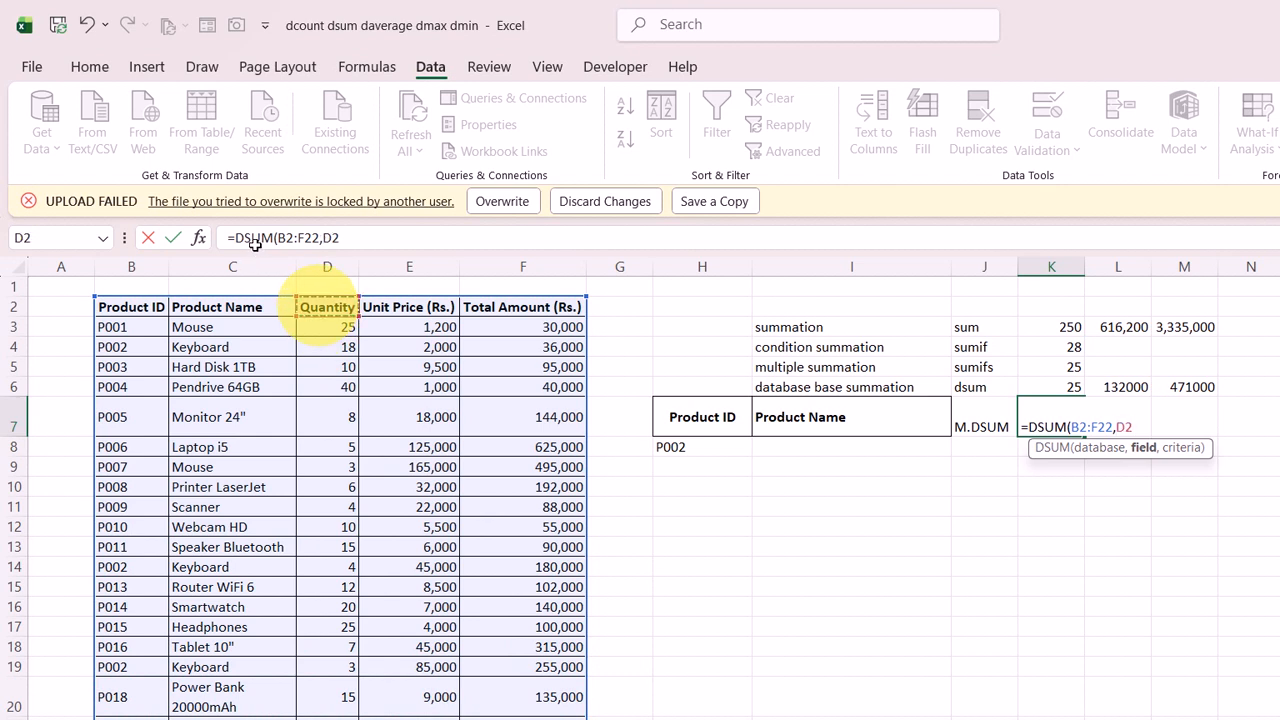
{"action": "type", "text": ","}
{"action": "left_click_drag", "start_coordinate": [700, 417], "coordinate": [815, 420]}
{"action": "left_click_drag", "start_coordinate": [828, 448], "coordinate": [828, 448]}
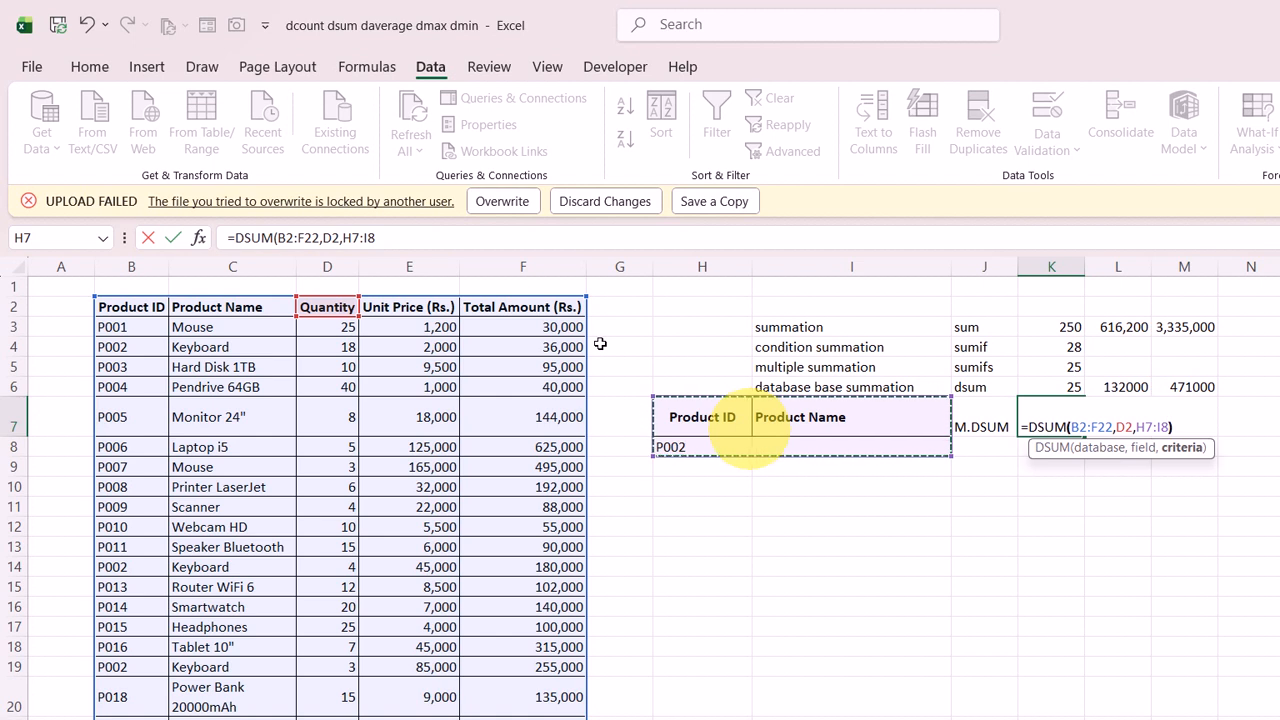
{"action": "key", "text": "Return"}
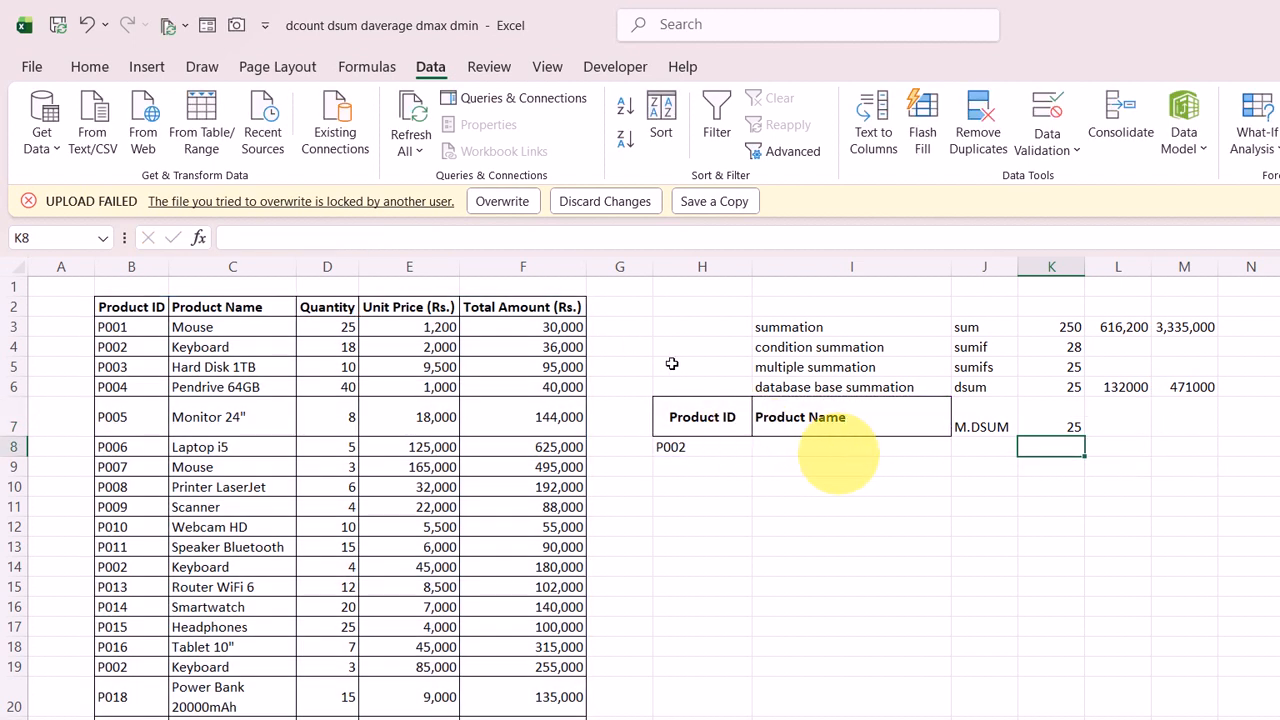
Choose Hard Disk 1TB as the product name criterion in I8
{"action": "left_click", "coordinate": [834, 449]}
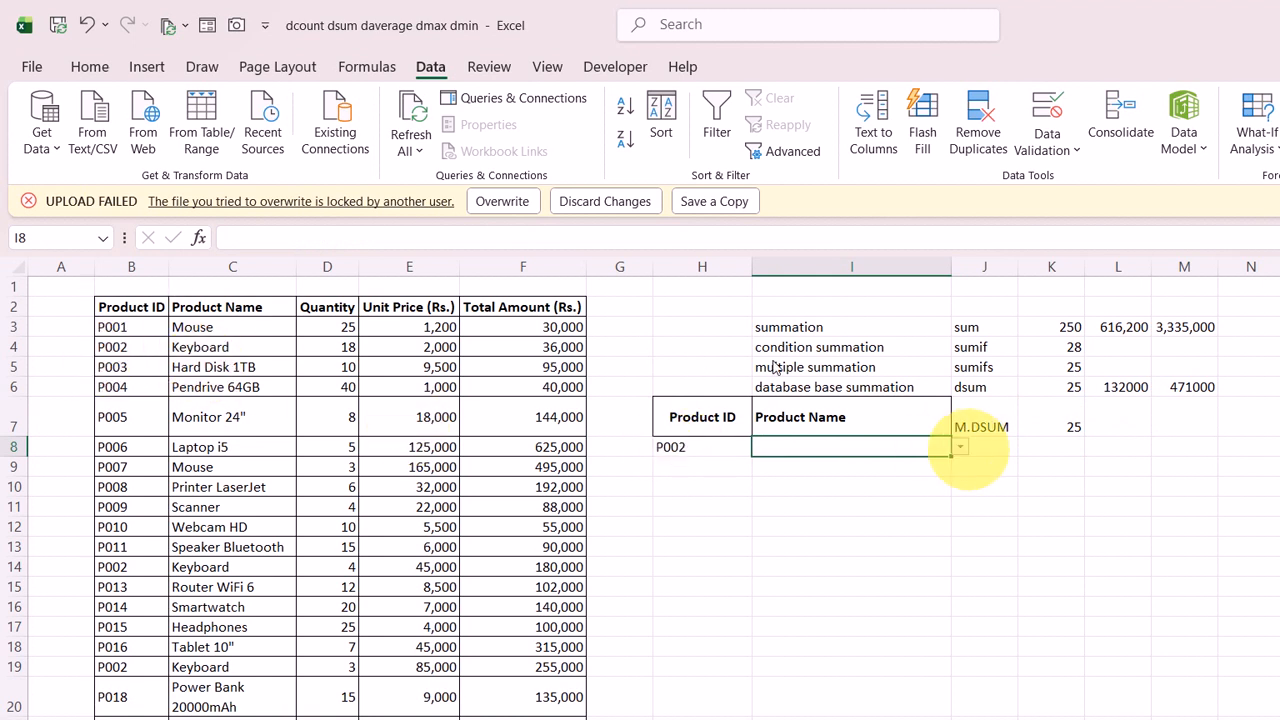
{"action": "left_click", "coordinate": [959, 447]}
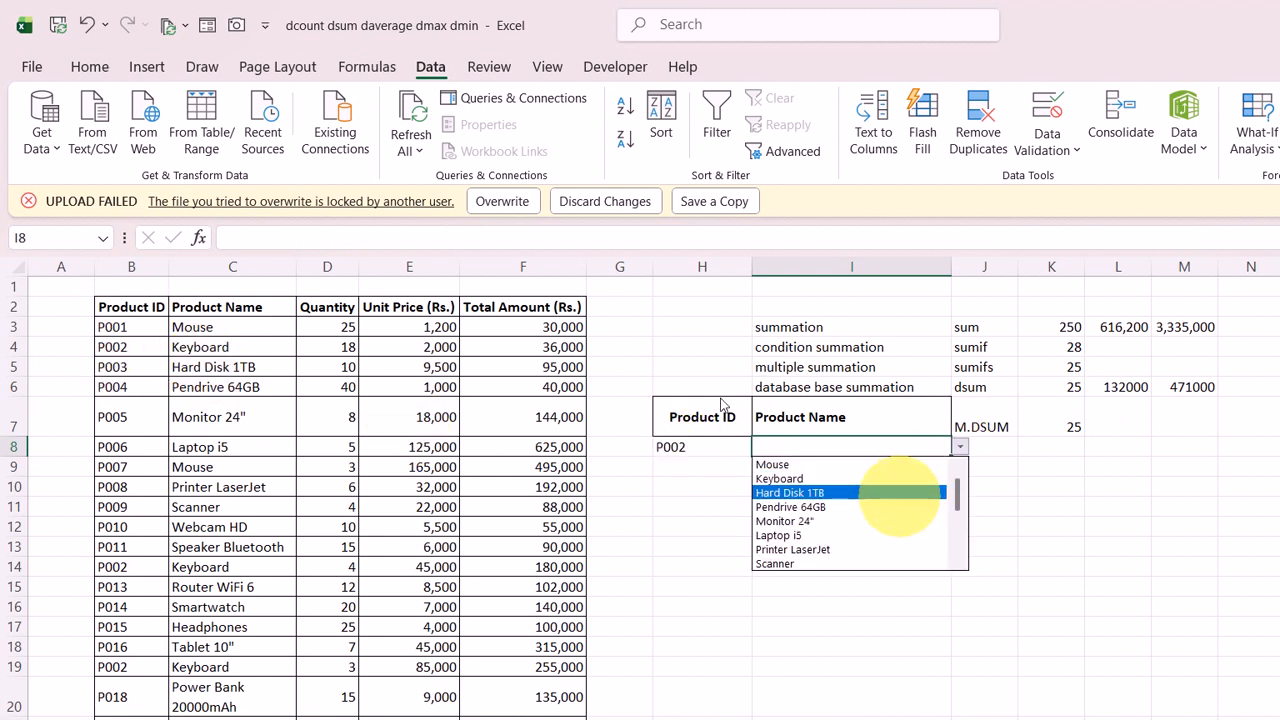
{"action": "left_click", "coordinate": [899, 493]}
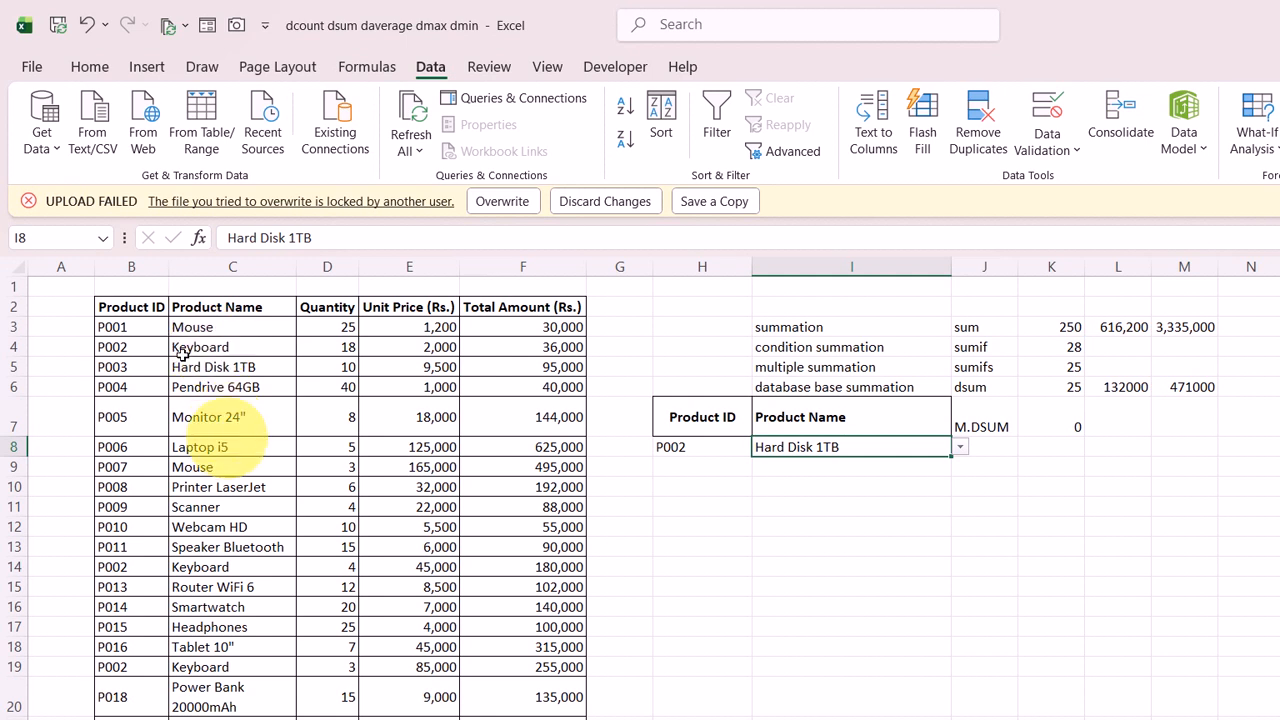
Change the table record in row 8 to product ID P002 and copy the product name Hard Disk 1TB from I8 into C8
{"action": "left_click", "coordinate": [115, 447]}
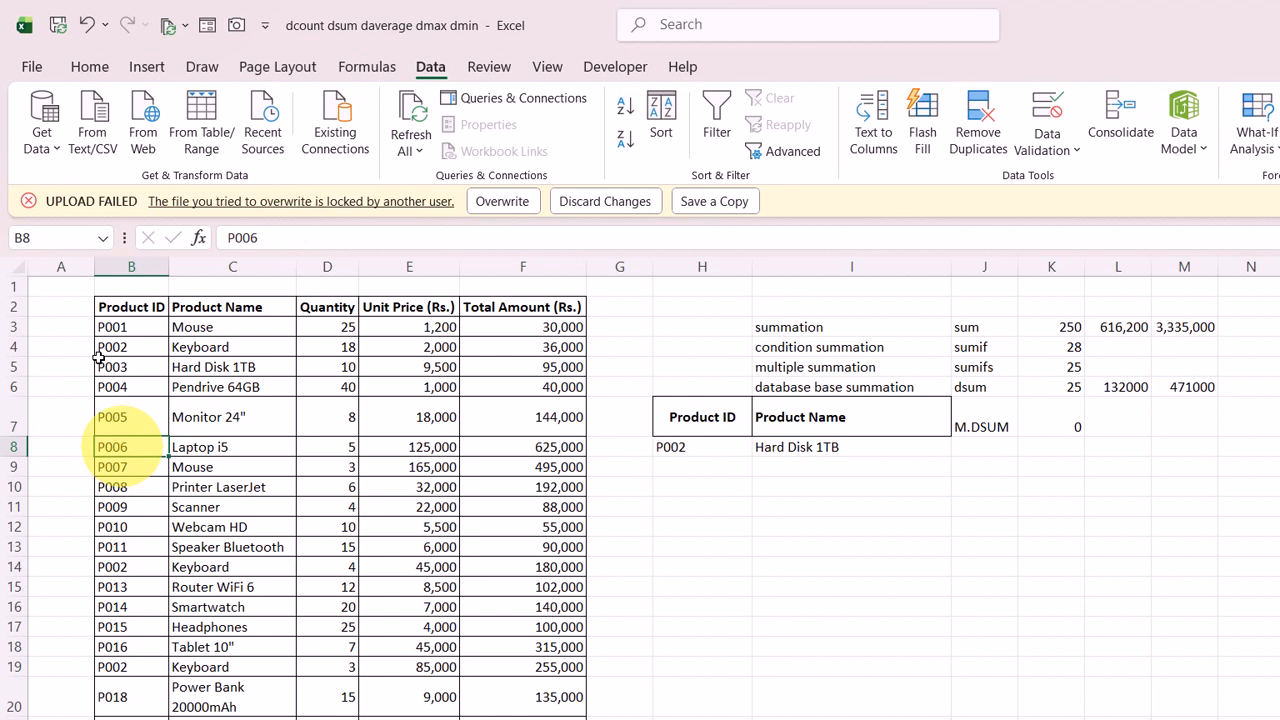
{"action": "type", "text": "P002"}
{"action": "key", "text": "Tab"}
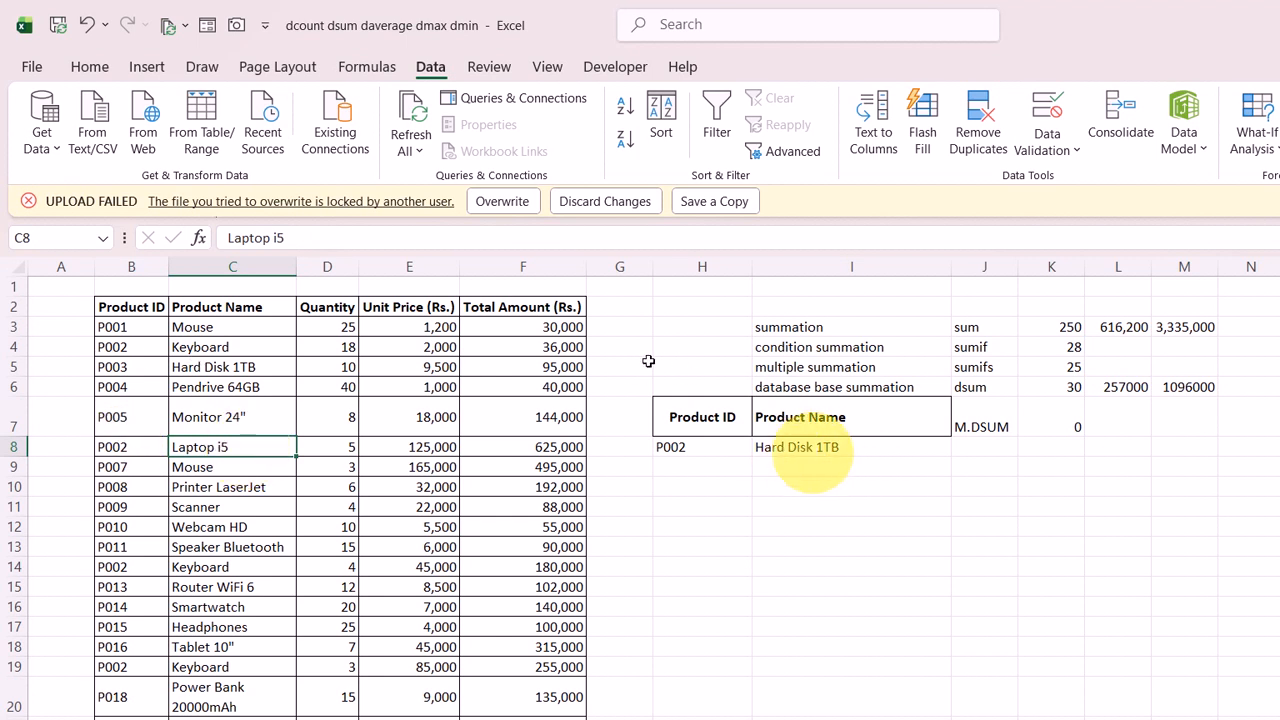
{"action": "left_click", "coordinate": [803, 450]}
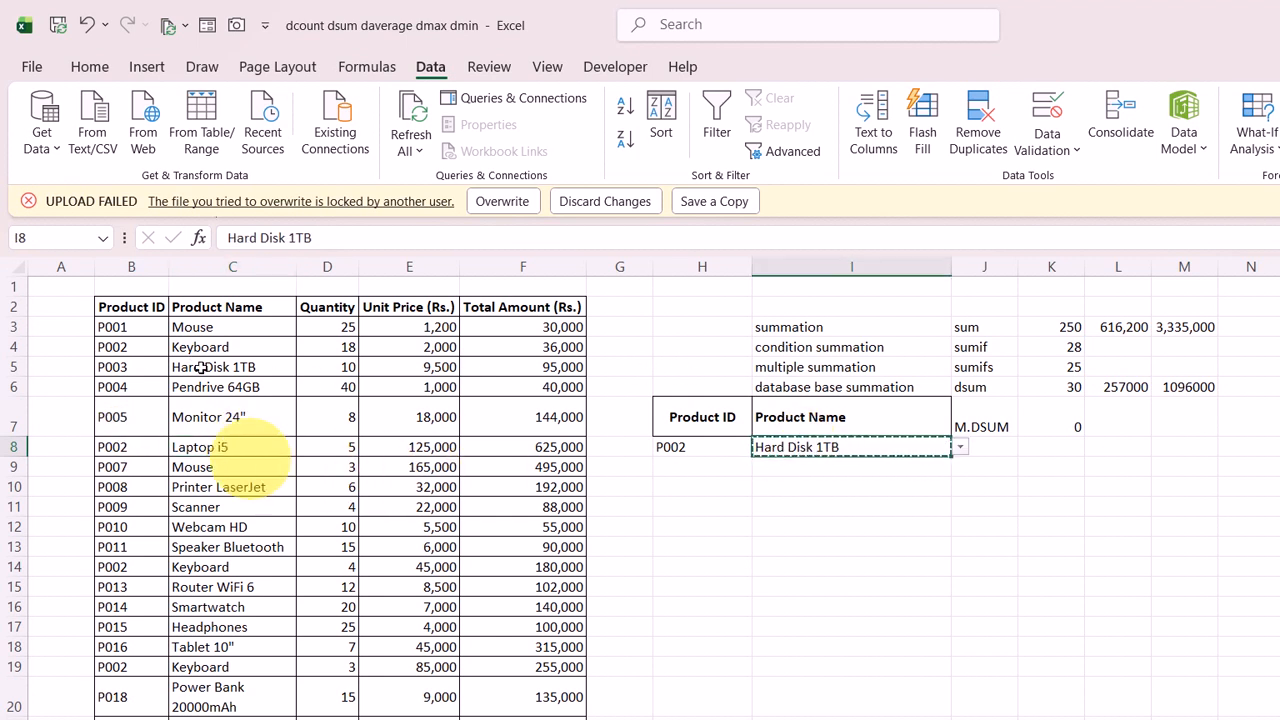
{"action": "left_click", "coordinate": [240, 447]}
{"action": "type", "text": "Hard Disk 1TB"}
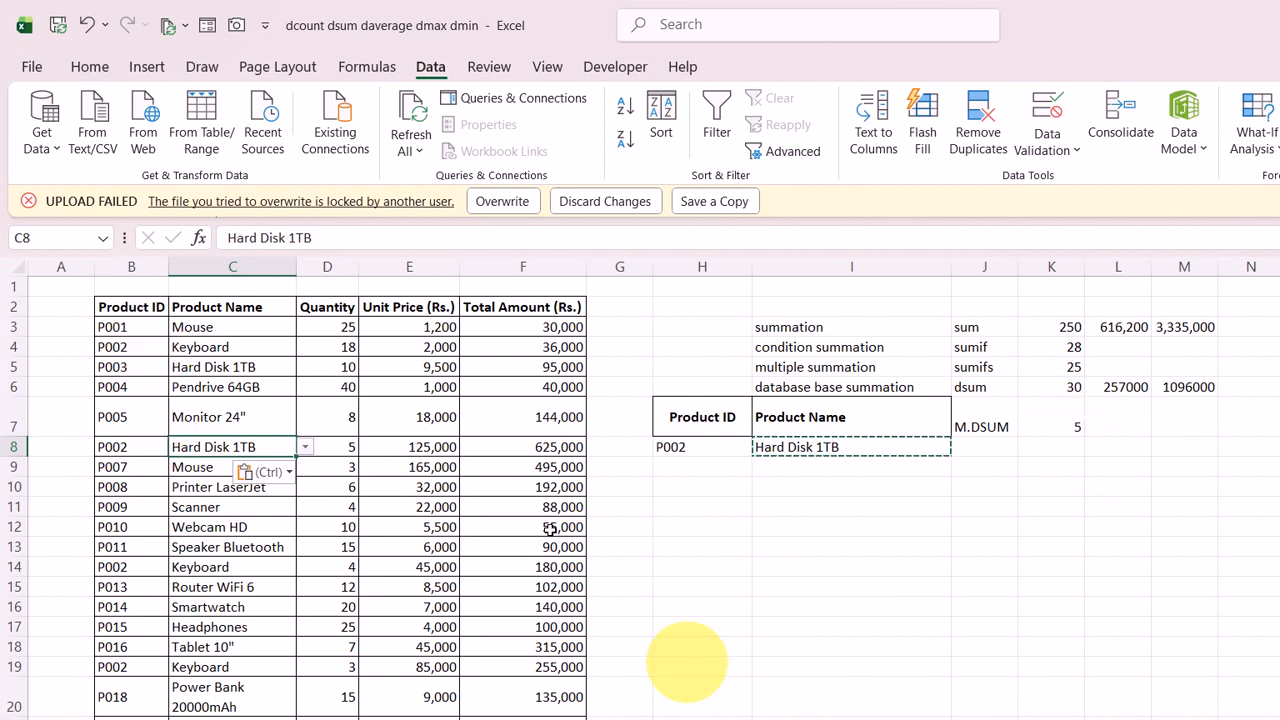
Set the product ID of the row 8 record in B8 to P003
{"action": "key", "text": "Left"}
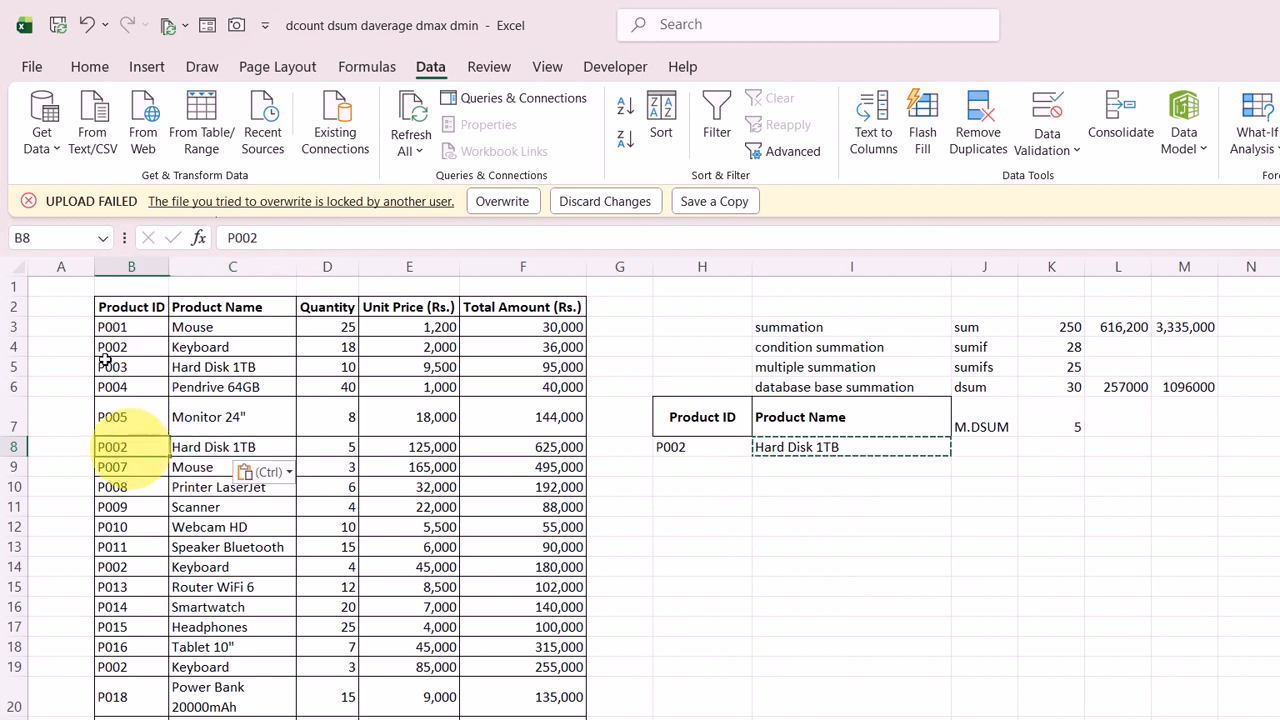
{"action": "type", "text": "P003"}
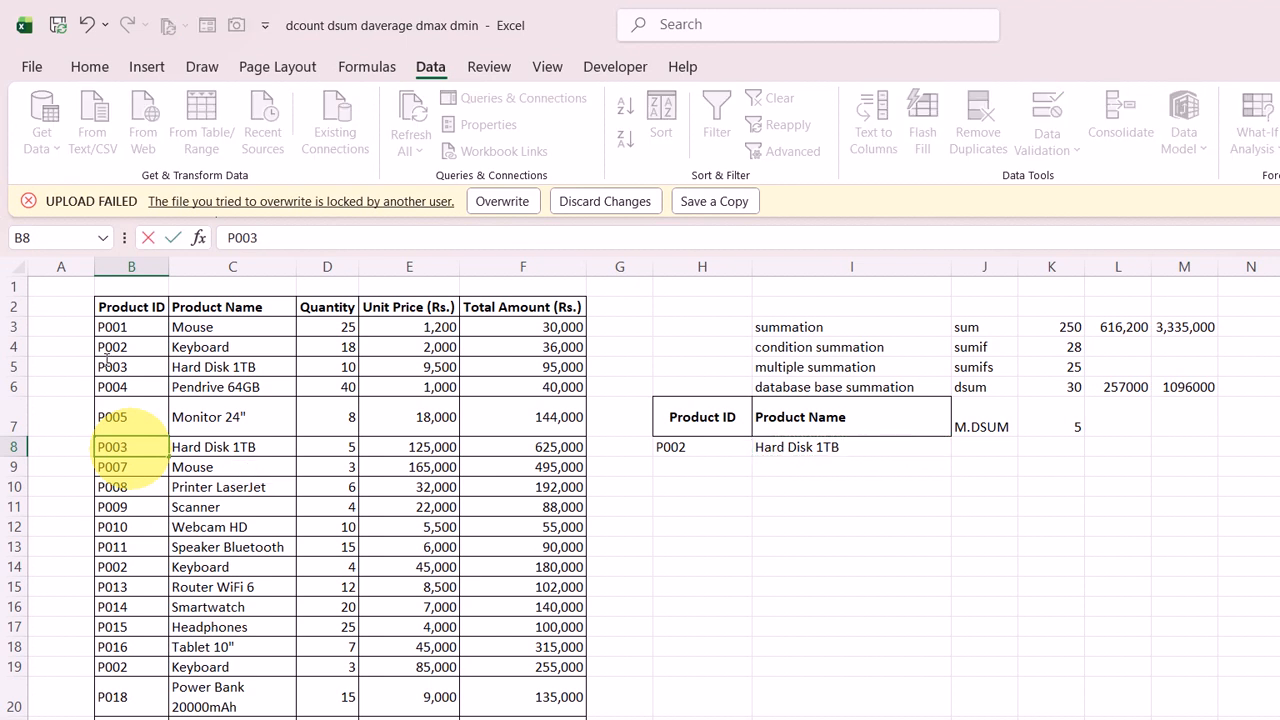
{"action": "key", "text": "Tab"}
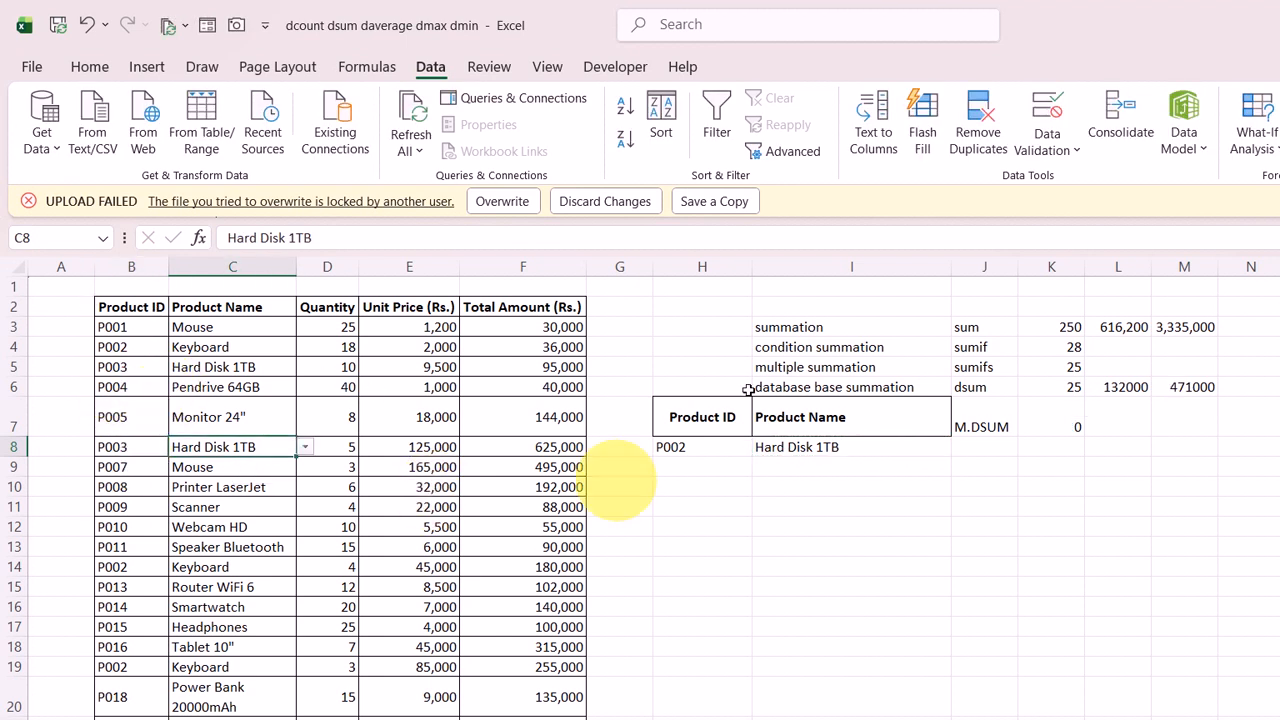
Choose P003 as the product ID criterion in H8
{"action": "left_click", "coordinate": [733, 450]}
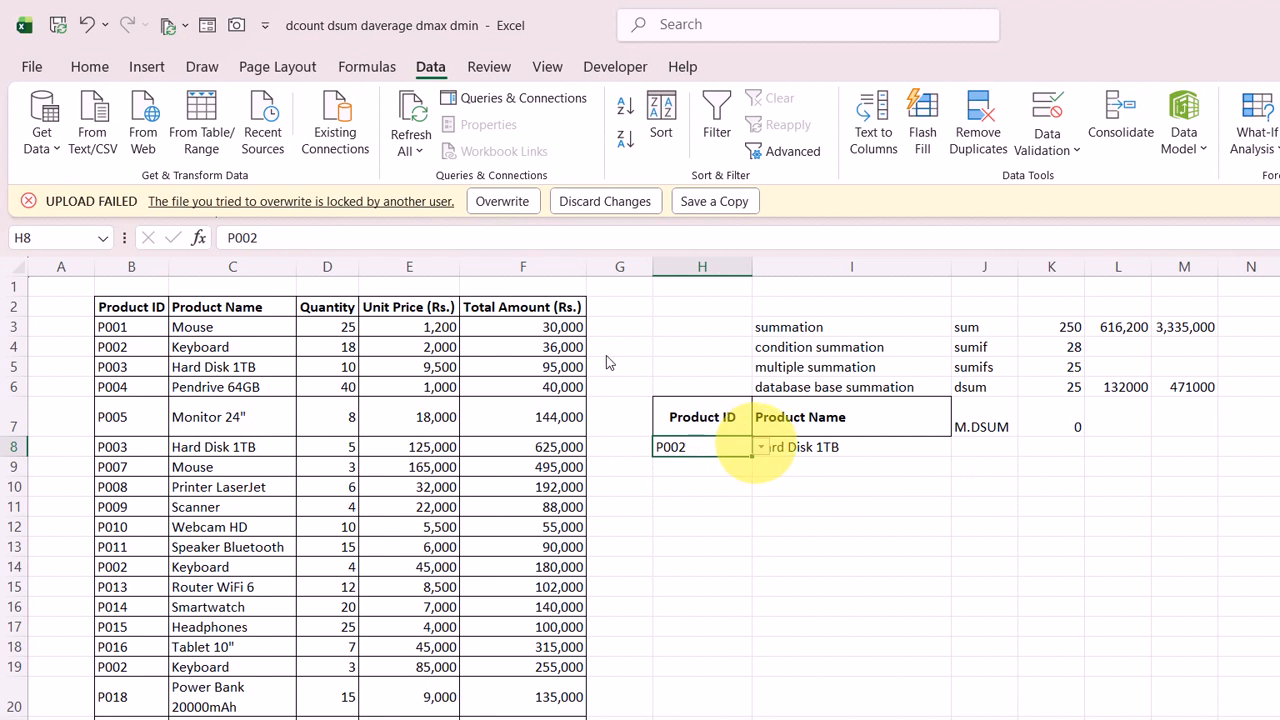
{"action": "left_click", "coordinate": [760, 447]}
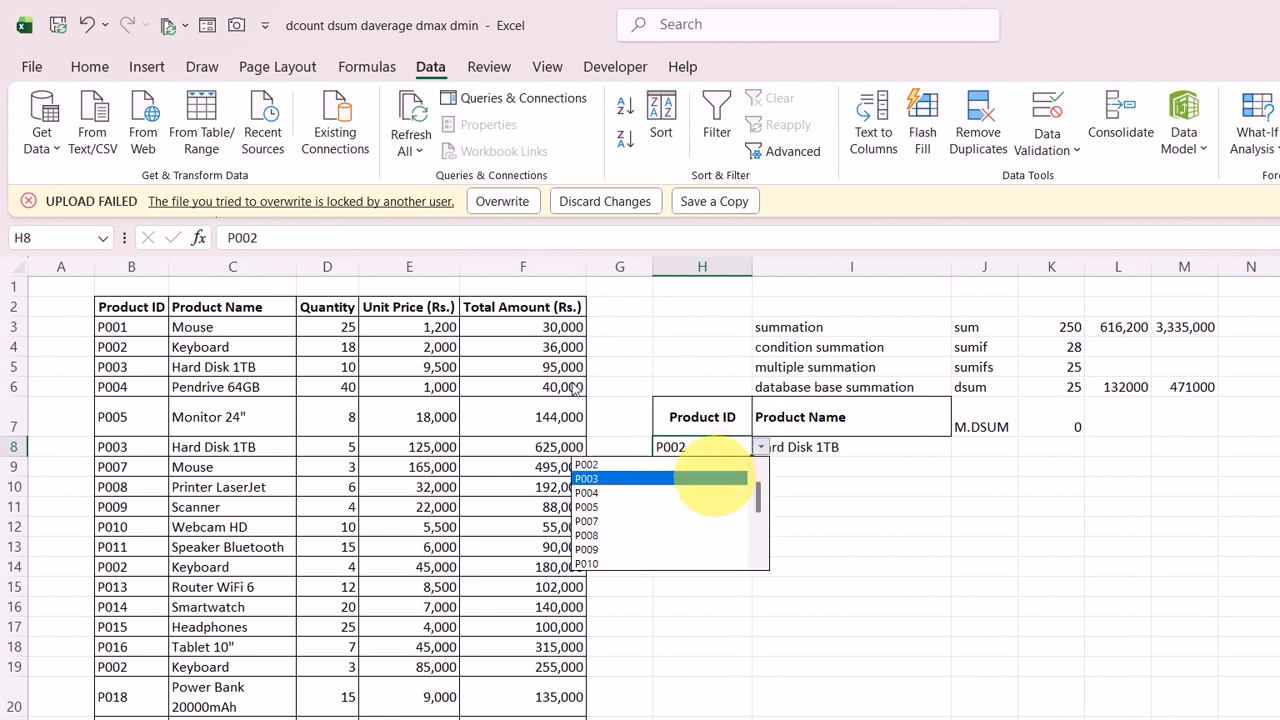
{"action": "left_click", "coordinate": [712, 478]}
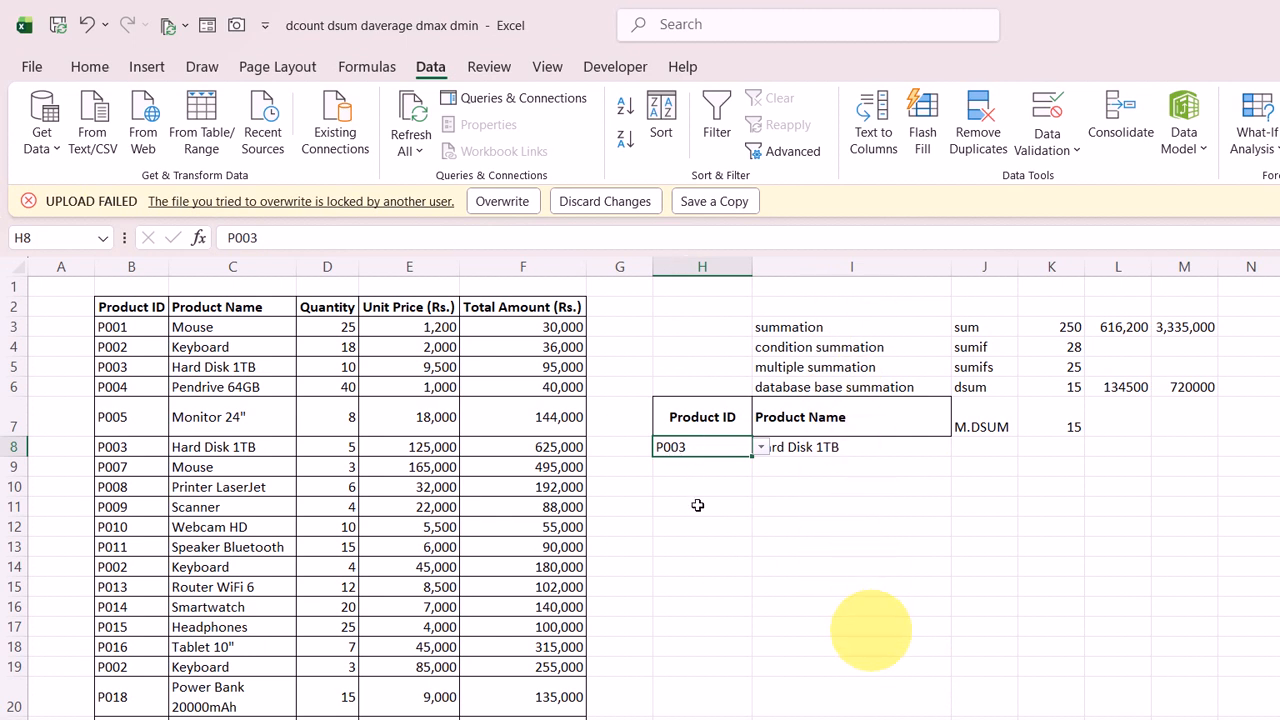
{"action": "left_click", "coordinate": [688, 713]}
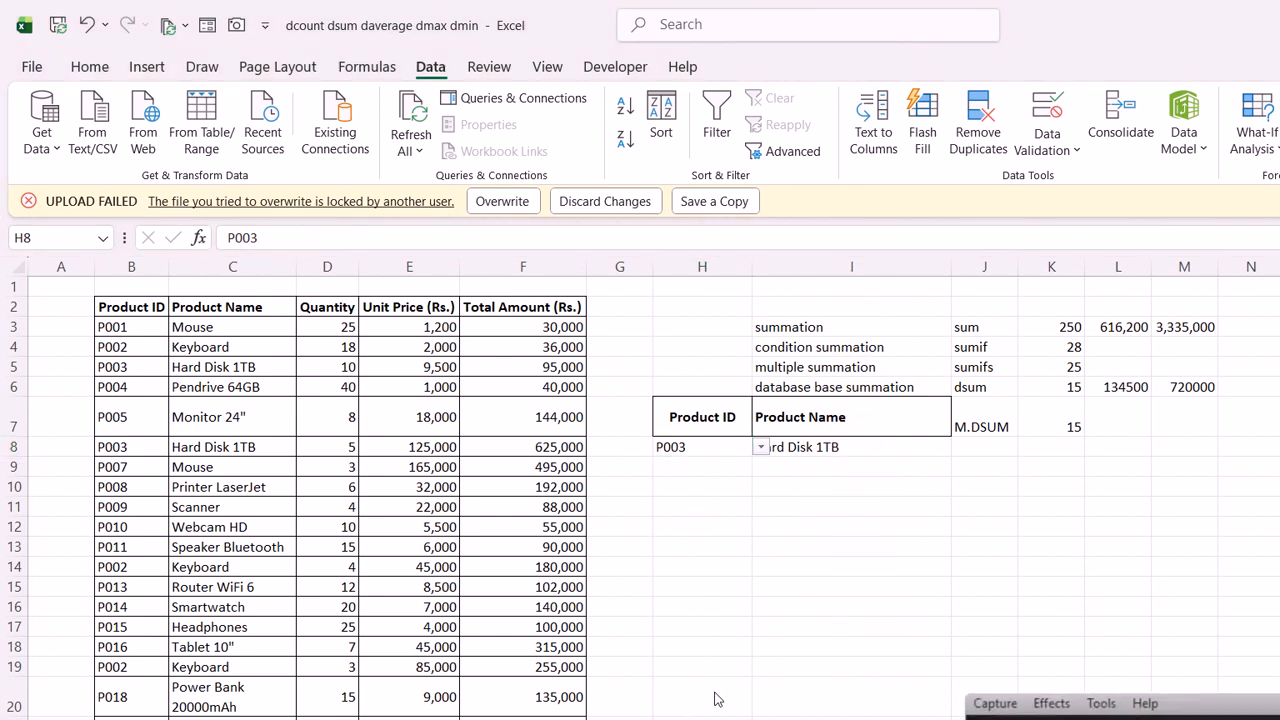